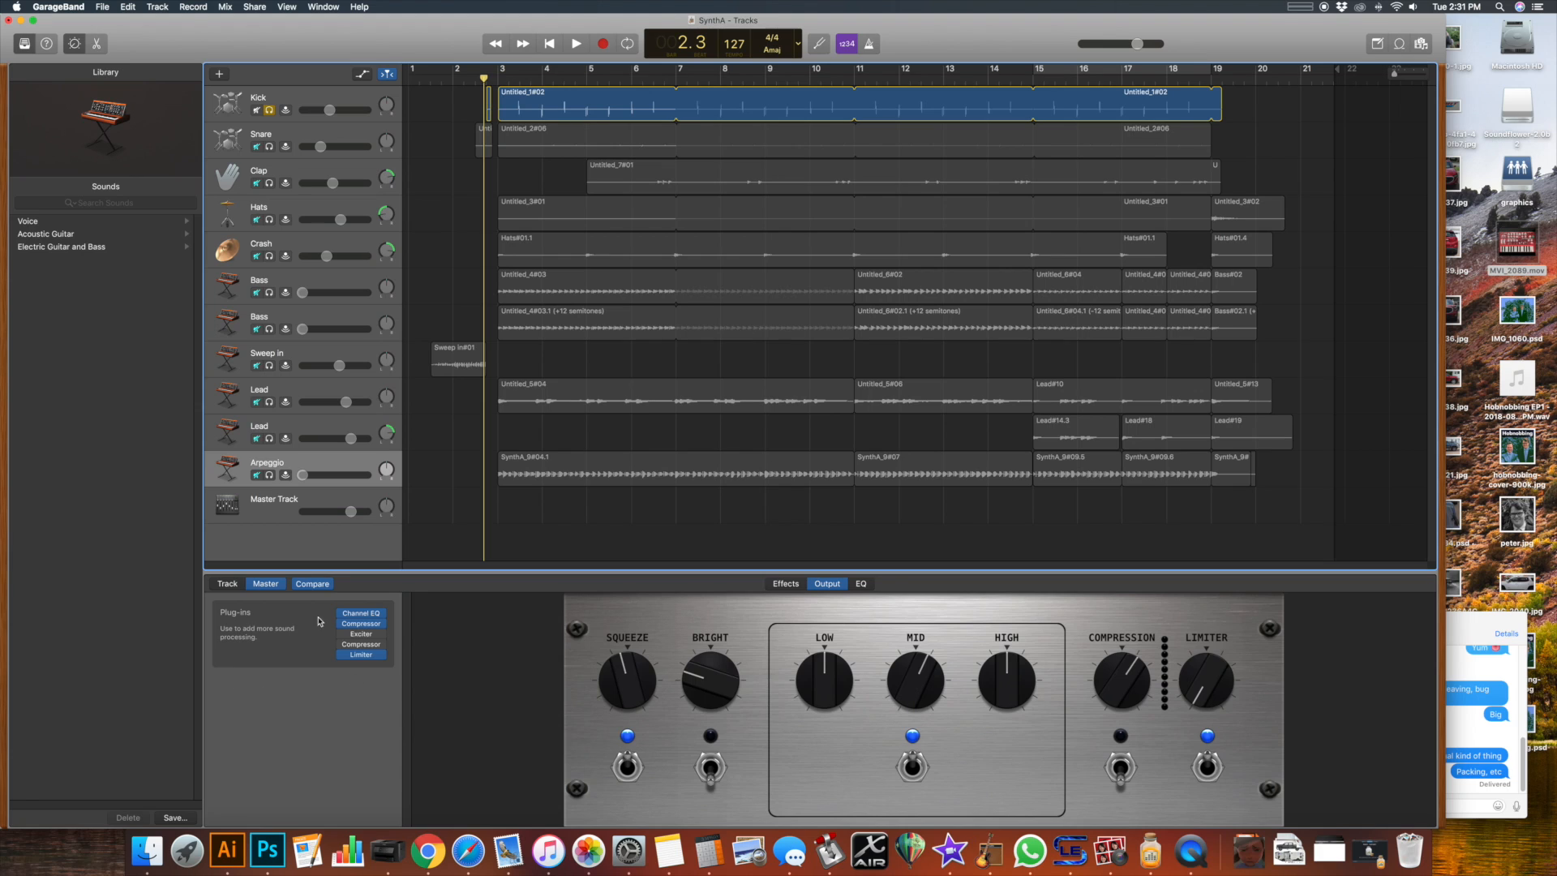
# Step: Show the Arpeggio track's plug-ins and turn off its Channel EQ and Pedalboard
pyautogui.click(228, 583)
pyautogui.click(342, 750)
pyautogui.click(343, 759)
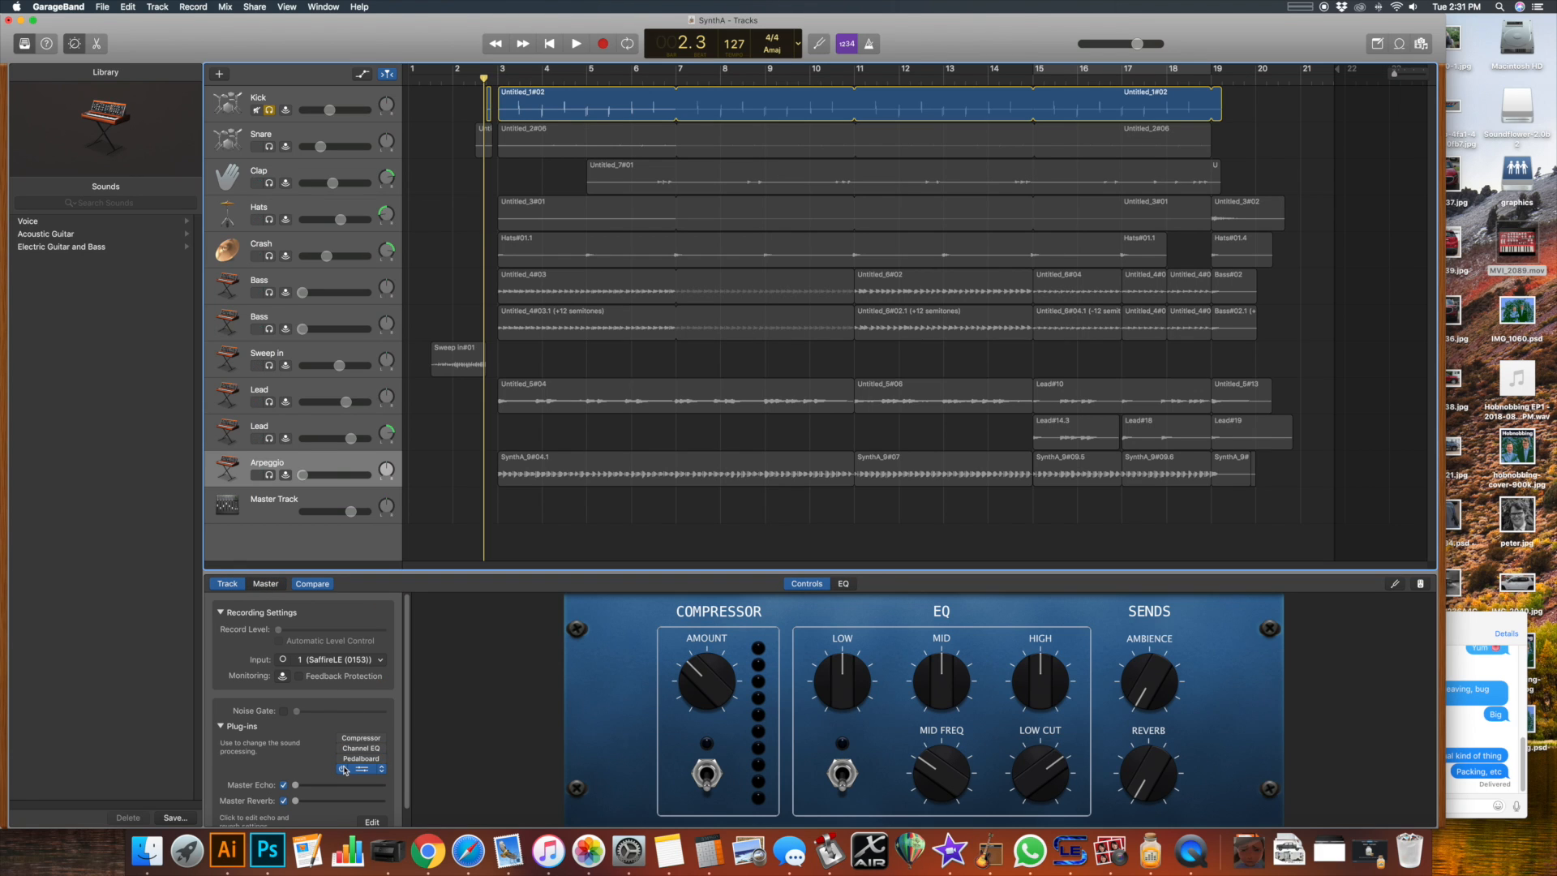
# Step: Turn off the Overdrive, Channel EQ and Compressor on the Kick track and play the dry kick briefly
pyautogui.click(313, 98)
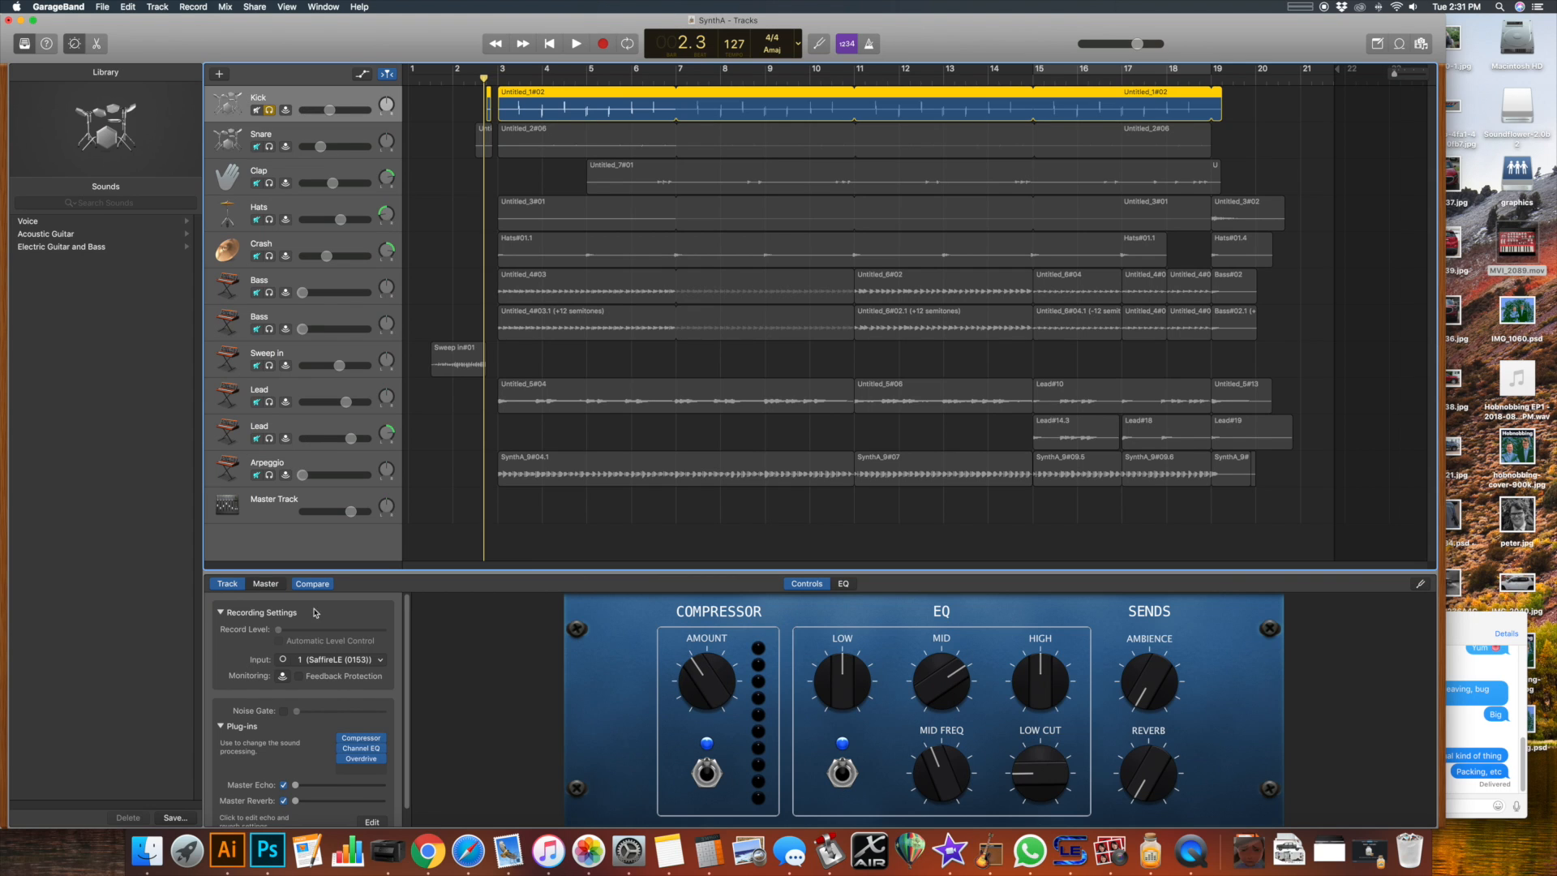
pyautogui.click(342, 758)
pyautogui.click(342, 747)
pyautogui.click(342, 738)
pyautogui.press('space')
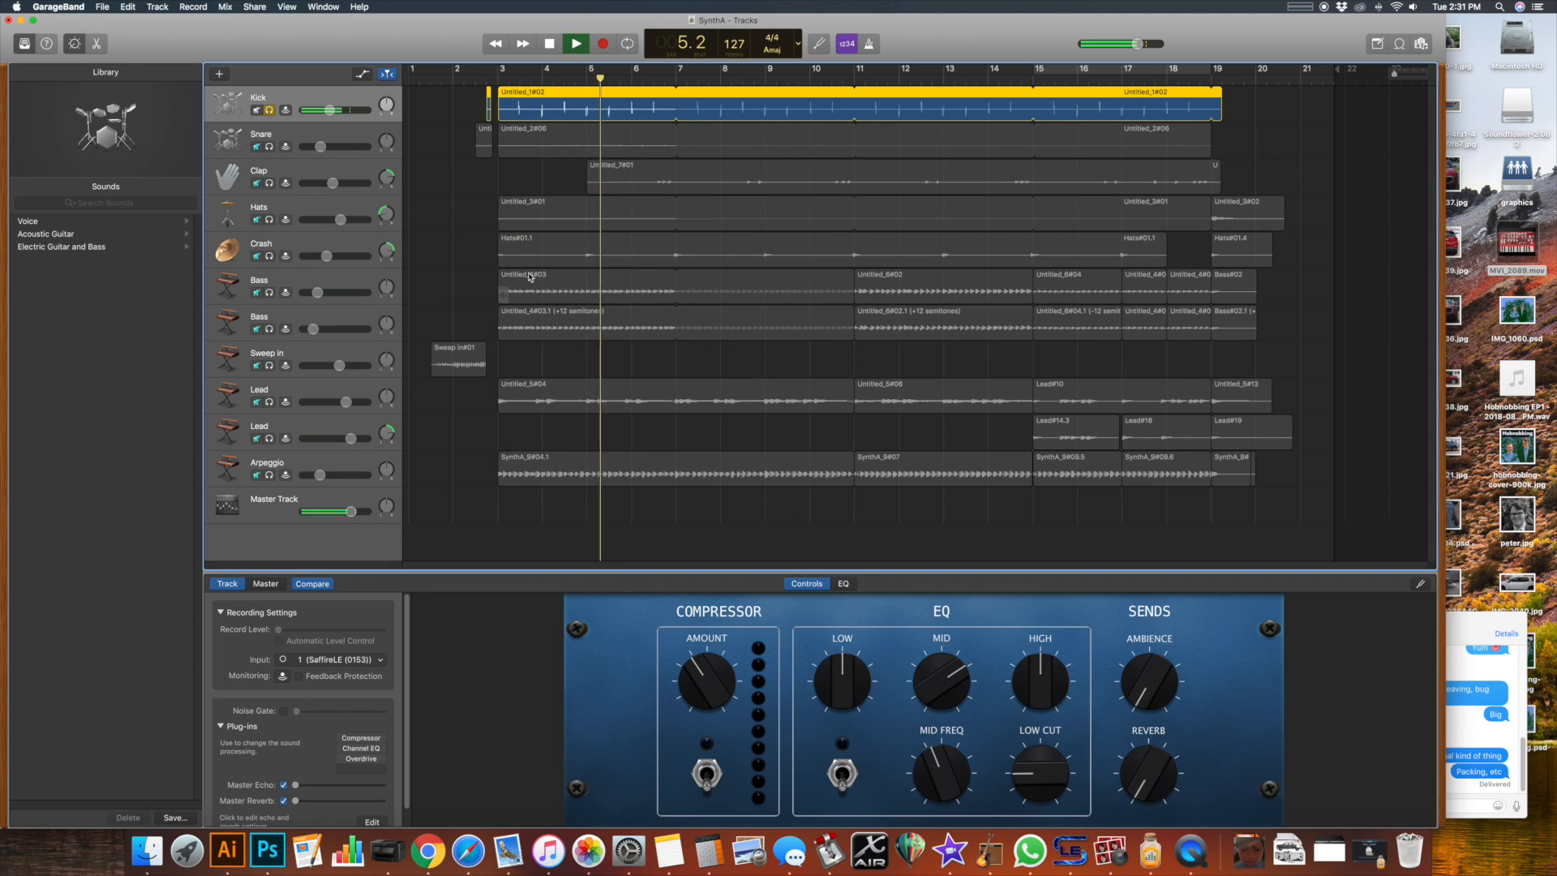
pyautogui.press('space')
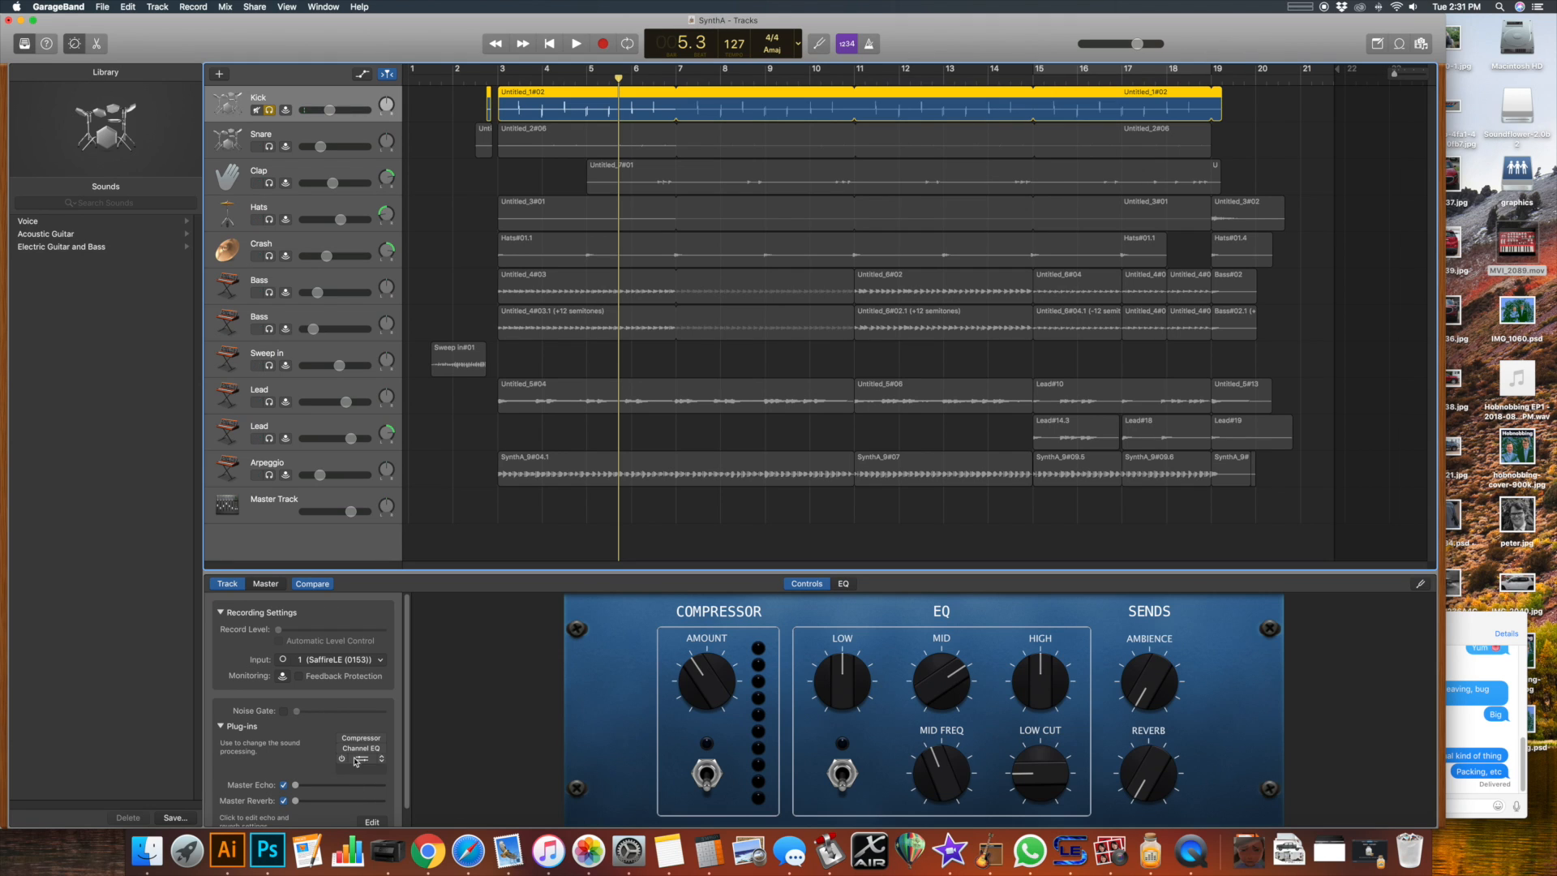
# Step: Turn on the Kick track's Compressor, play the kick from bar 3 and review the compressor's settings
pyautogui.click(504, 81)
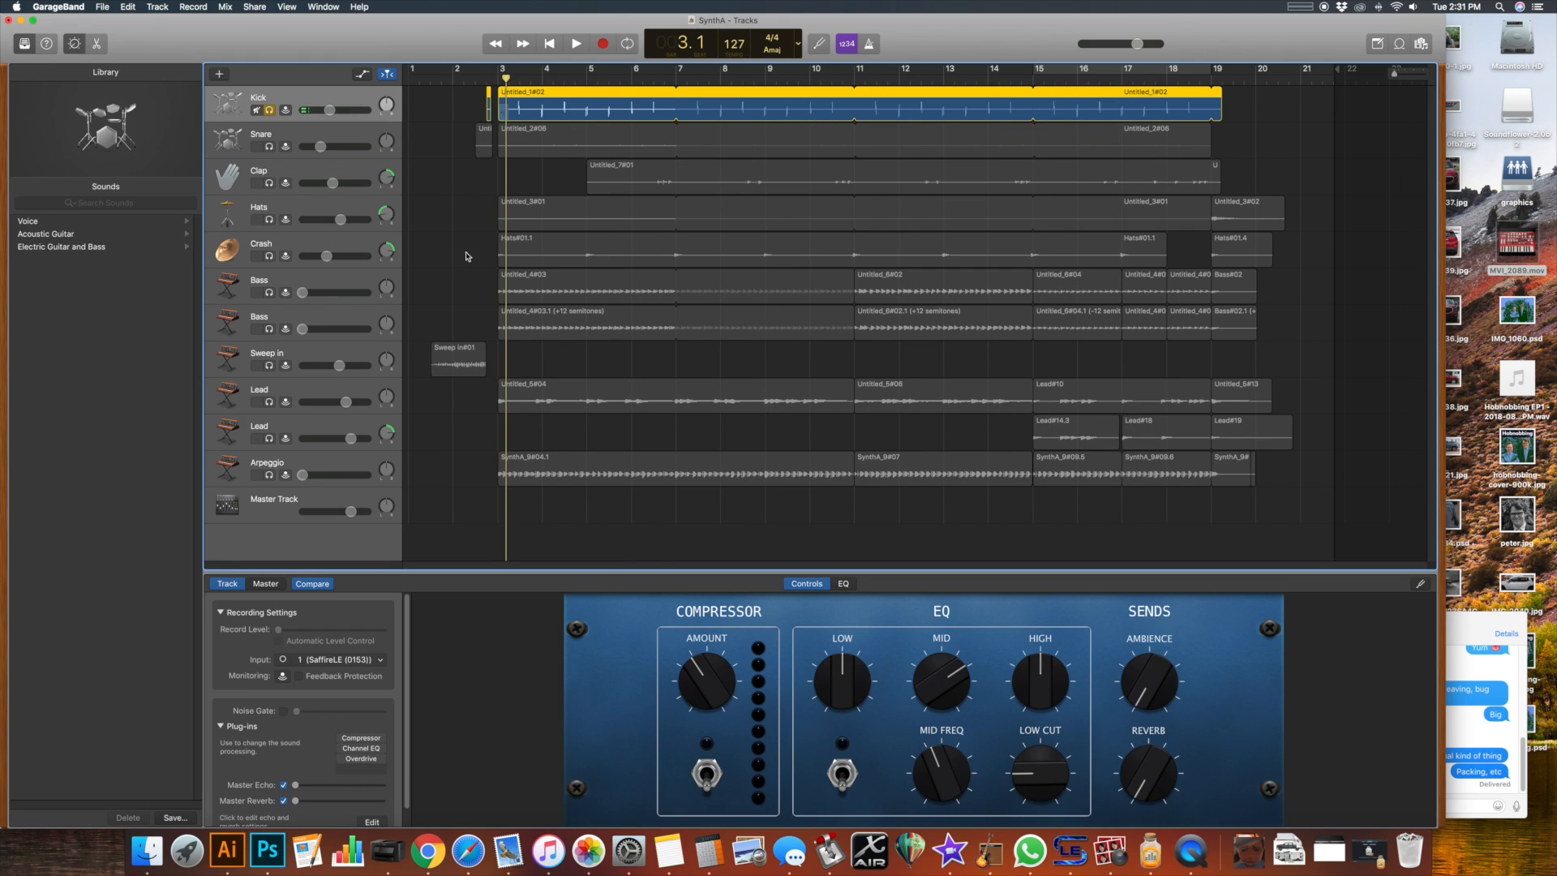
pyautogui.click(340, 739)
pyautogui.press('space')
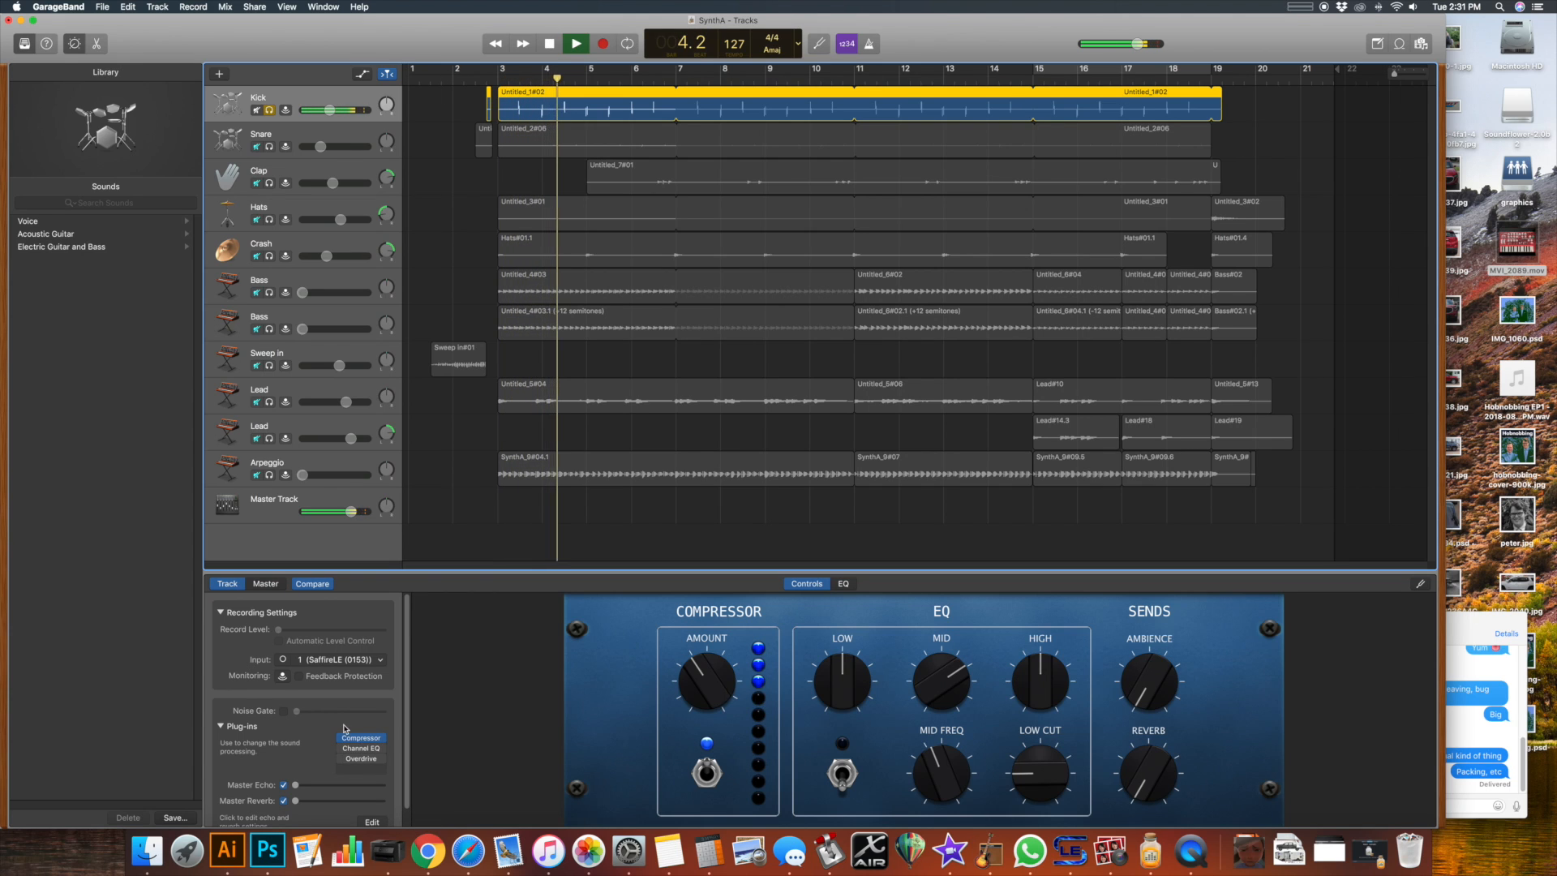
pyautogui.moveTo(355, 739)
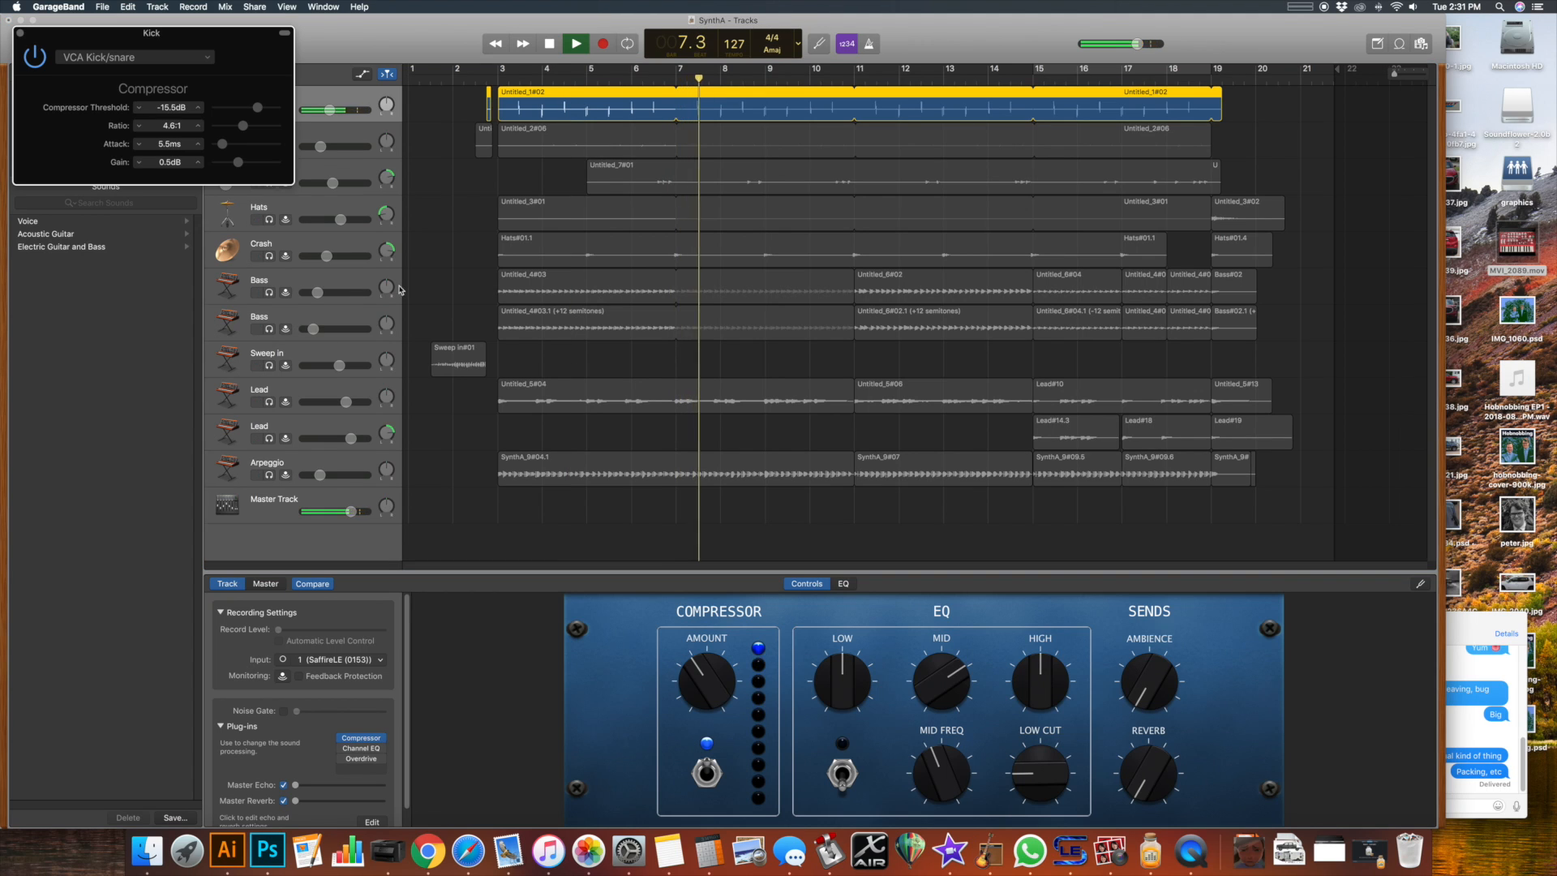
pyautogui.click(21, 33)
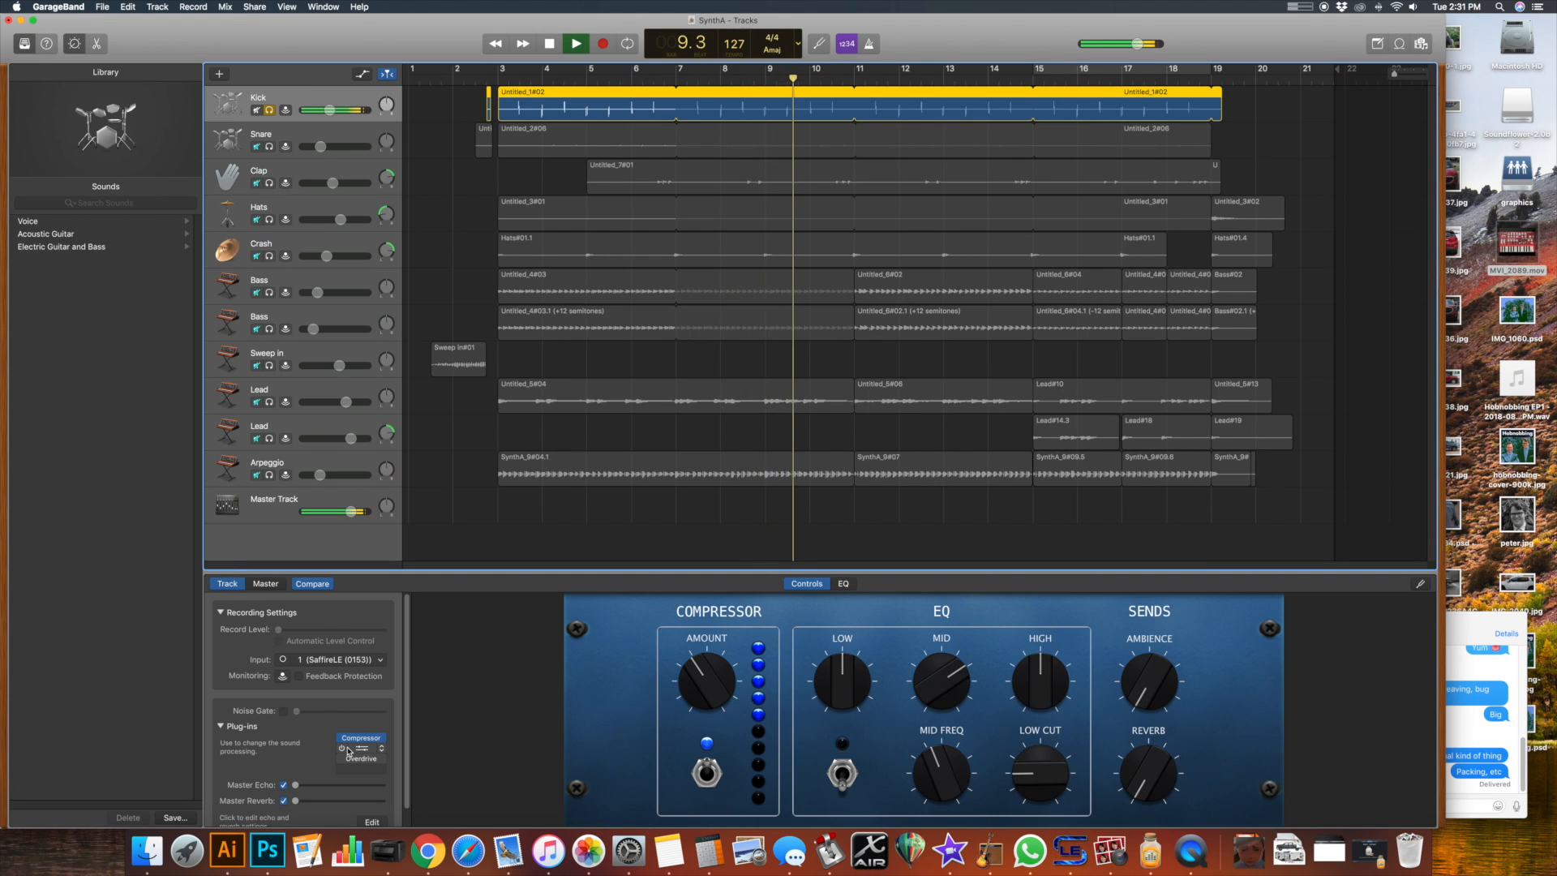
# Step: Turn on the Kick track's Channel EQ and compare the playing kick with the EQ bypassed and active, leaving it on
pyautogui.click(342, 750)
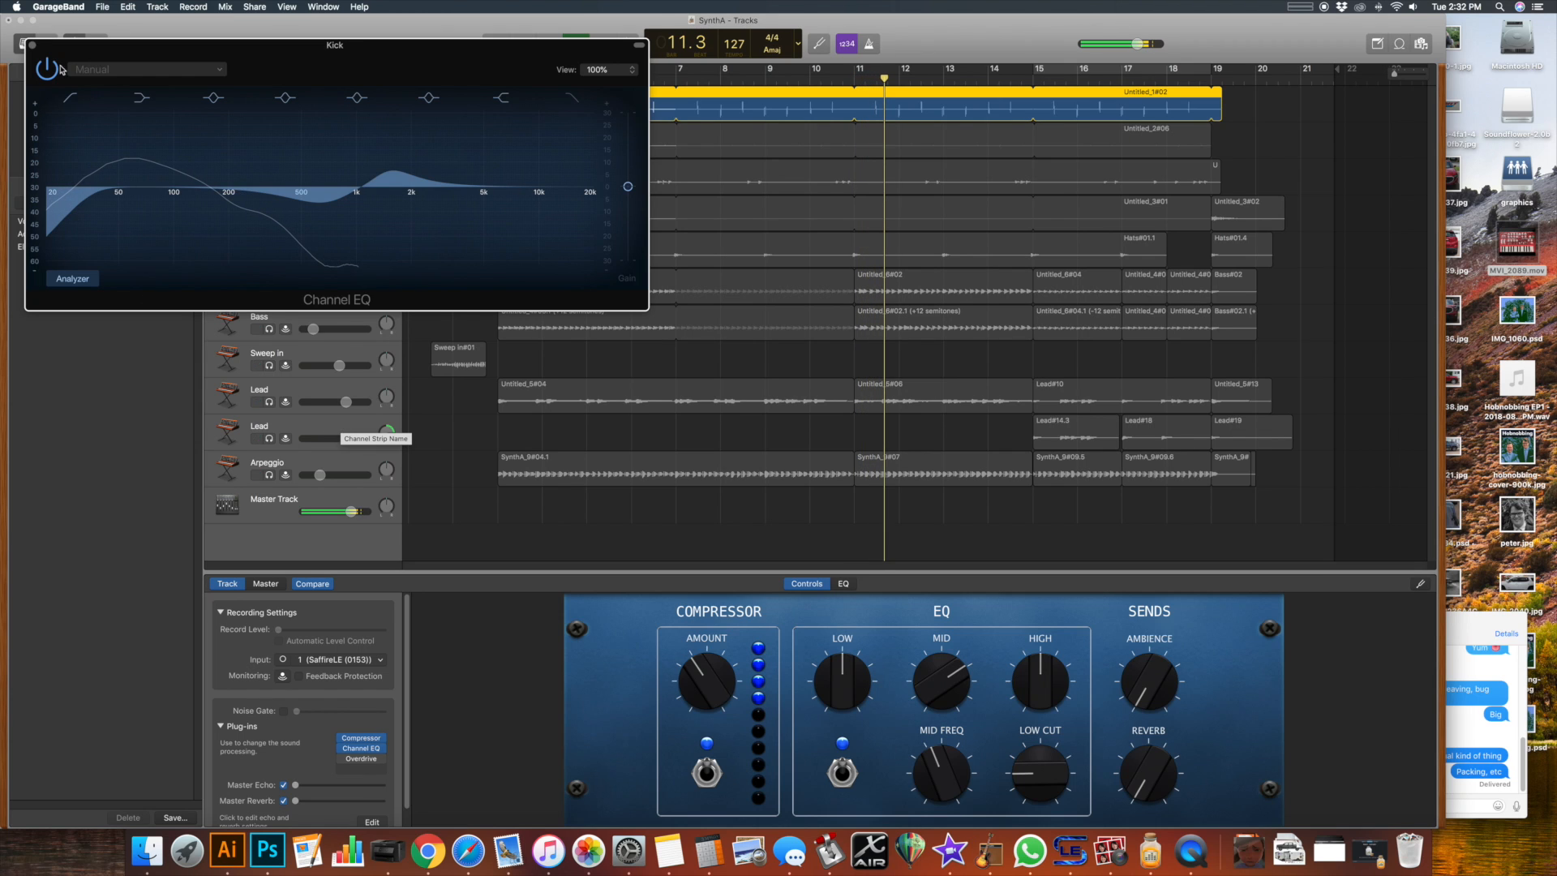
pyautogui.click(47, 70)
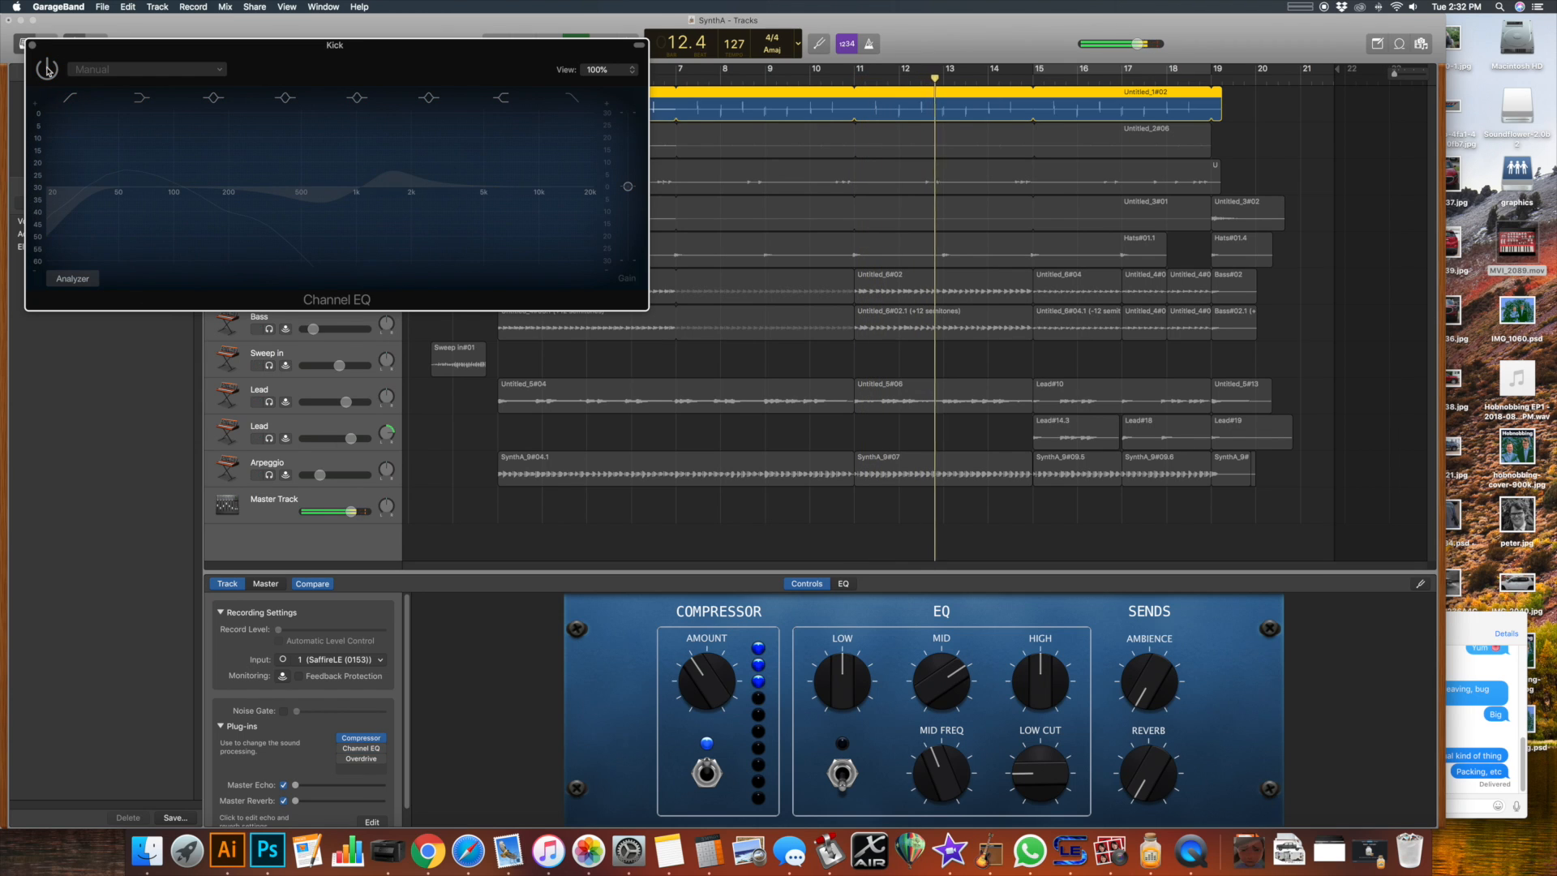
pyautogui.click(47, 71)
pyautogui.click(47, 70)
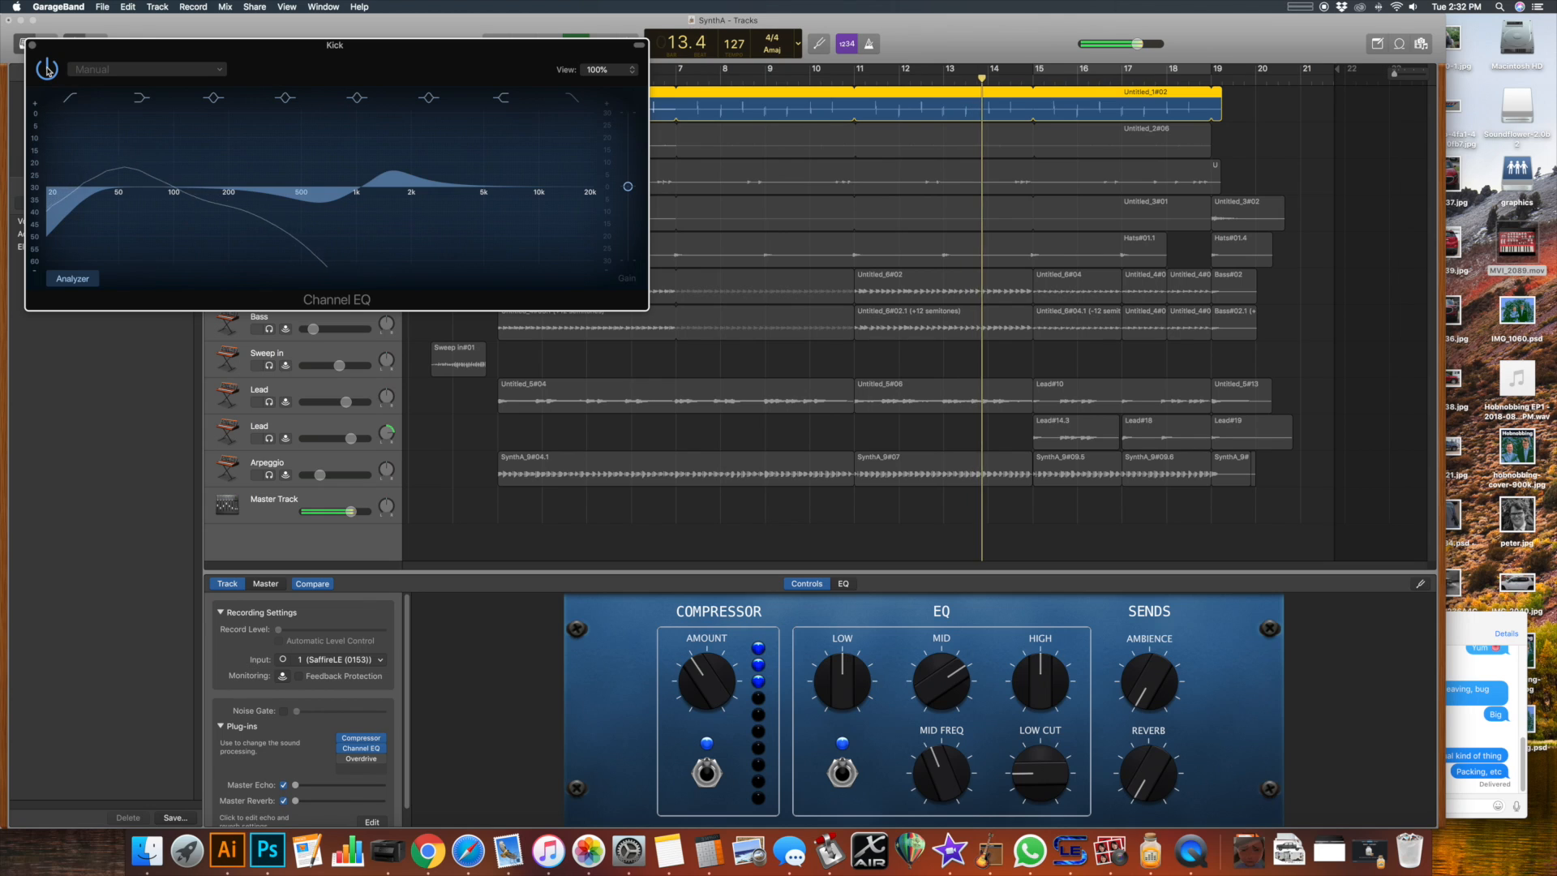
pyautogui.click(31, 45)
pyautogui.moveTo(341, 765)
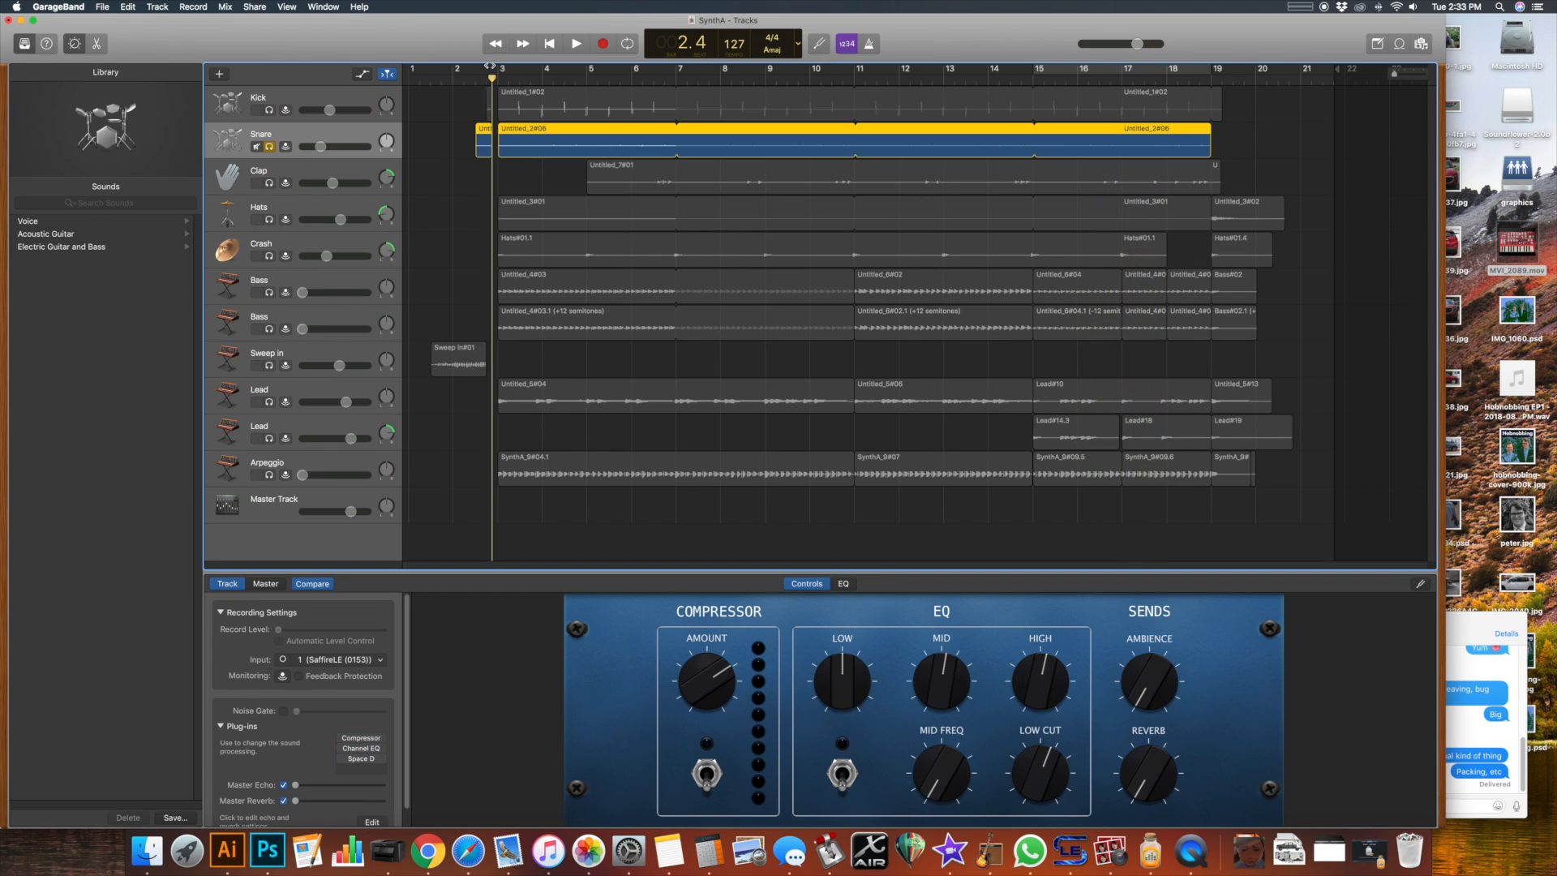
# Step: Play the soloed Snare track without plug-ins from just before bar 3, then stop playback
pyautogui.click(489, 70)
pyautogui.press('space')
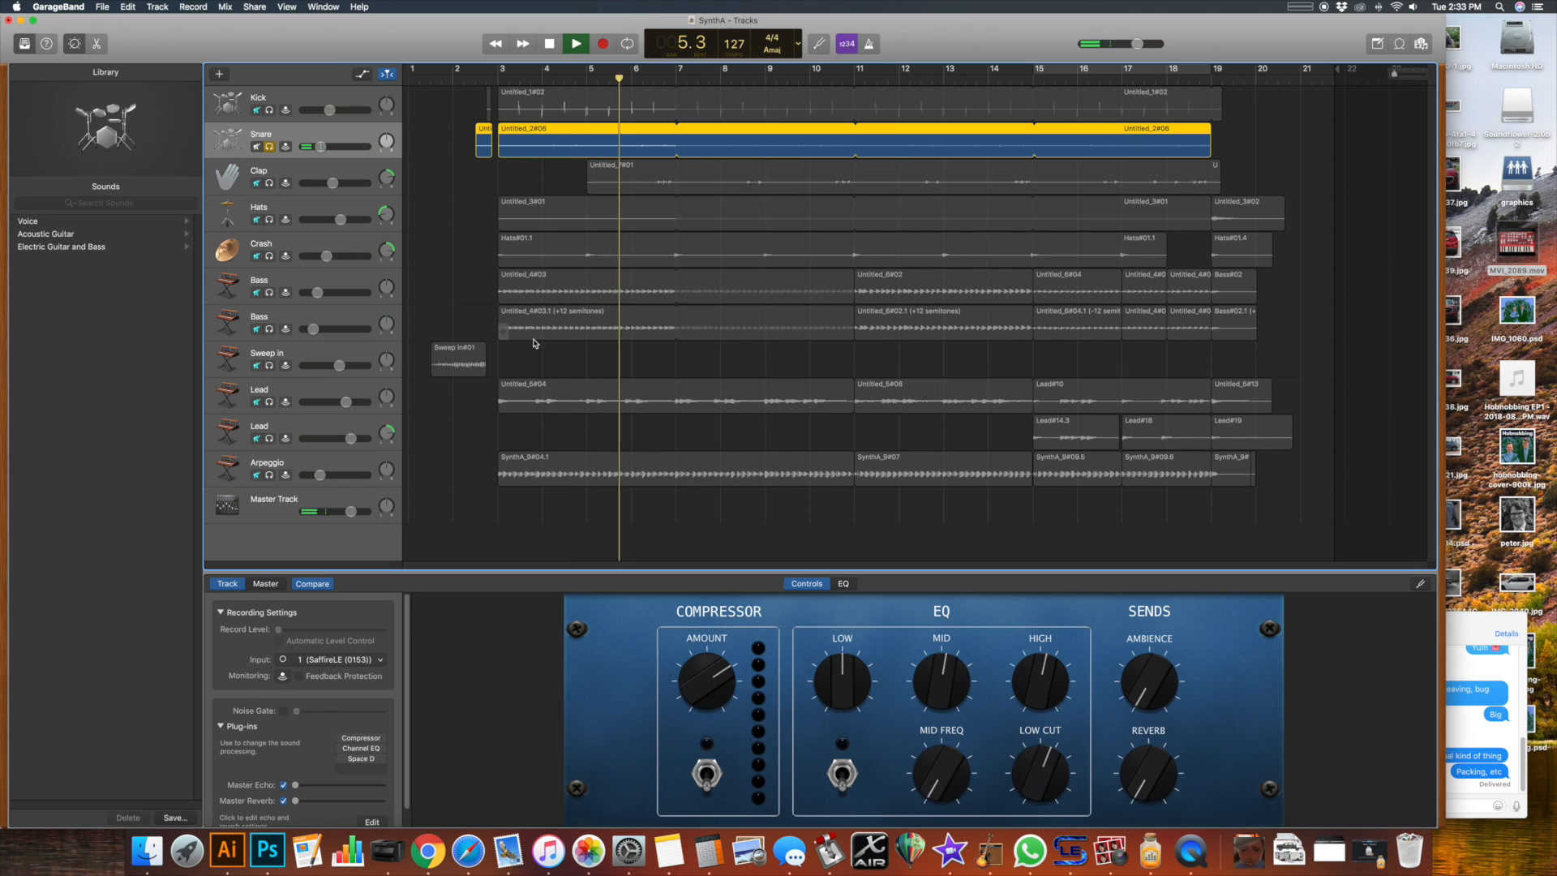
pyautogui.press('space')
# Step: Turn on the Snare track's Compressor, play the snare with it and review the compressor's settings
pyautogui.click(341, 738)
pyautogui.press('space')
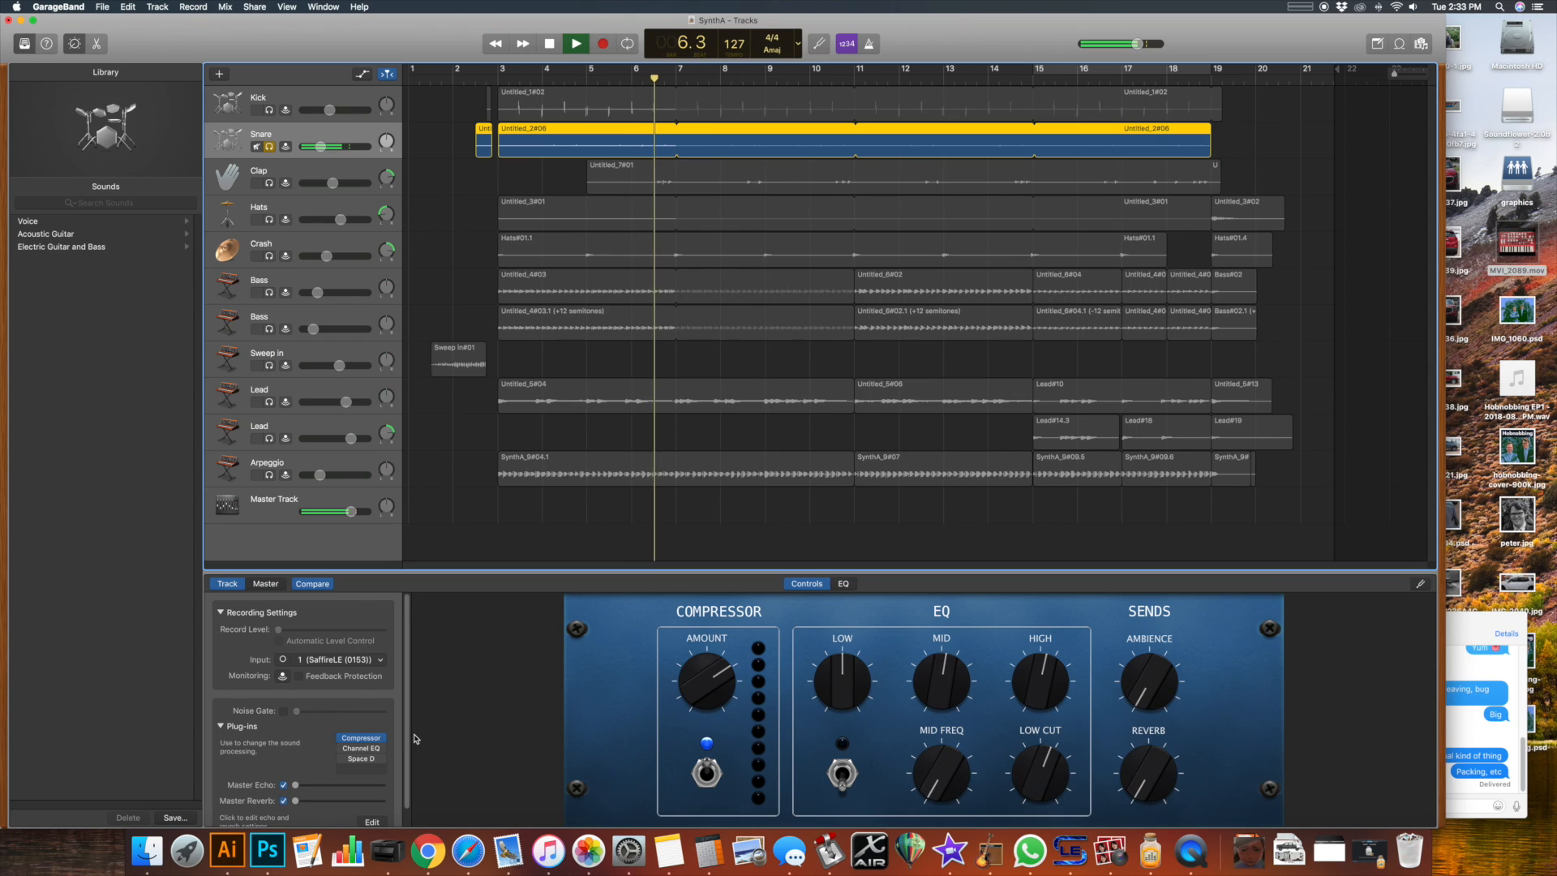
pyautogui.click(361, 738)
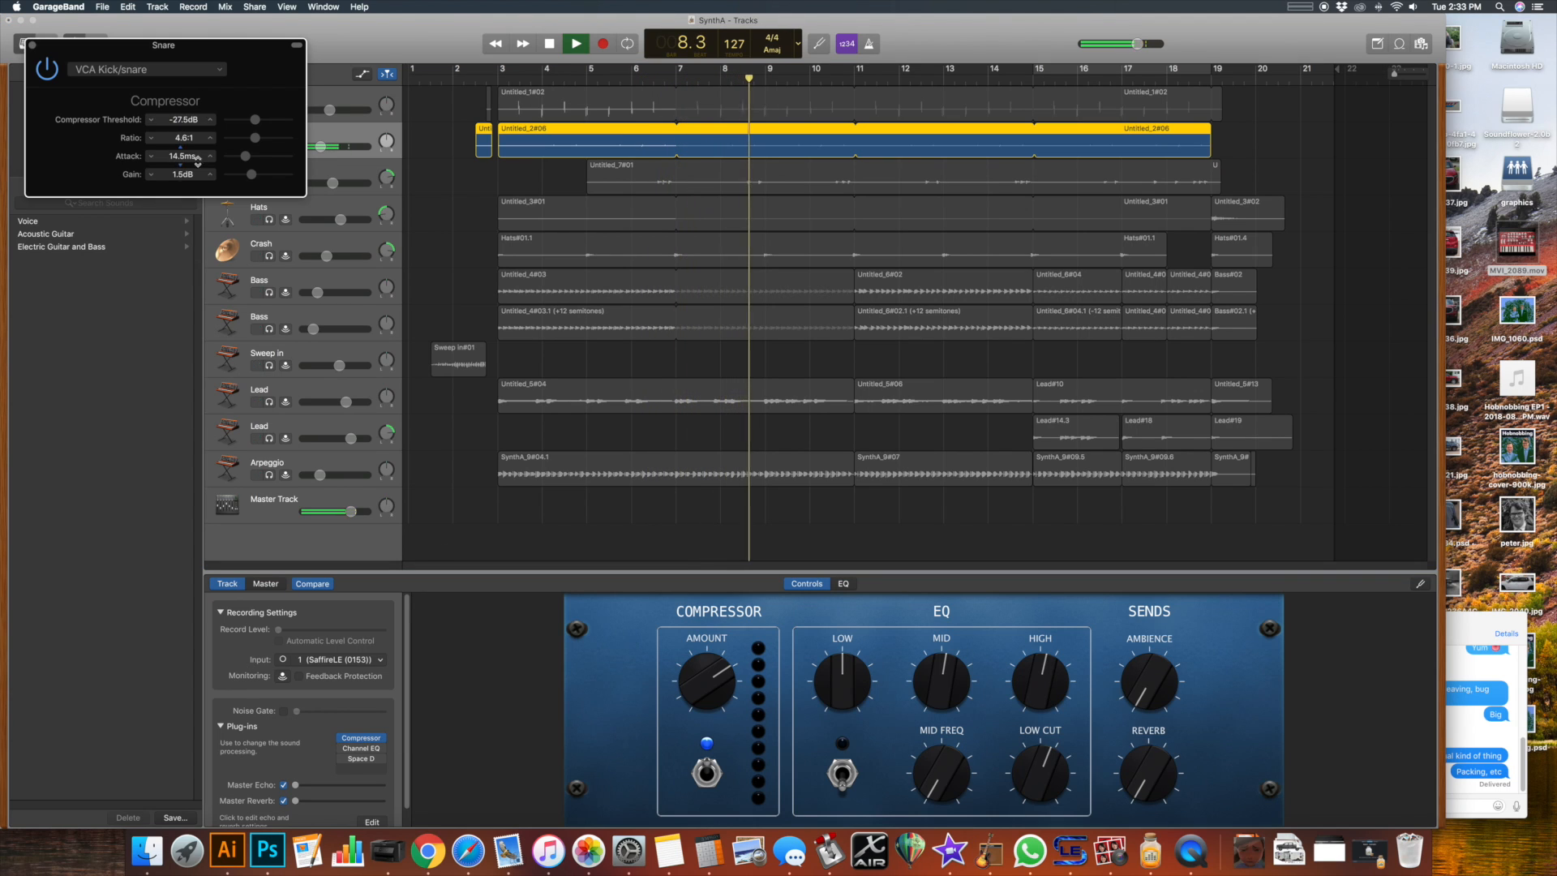
pyautogui.press('space')
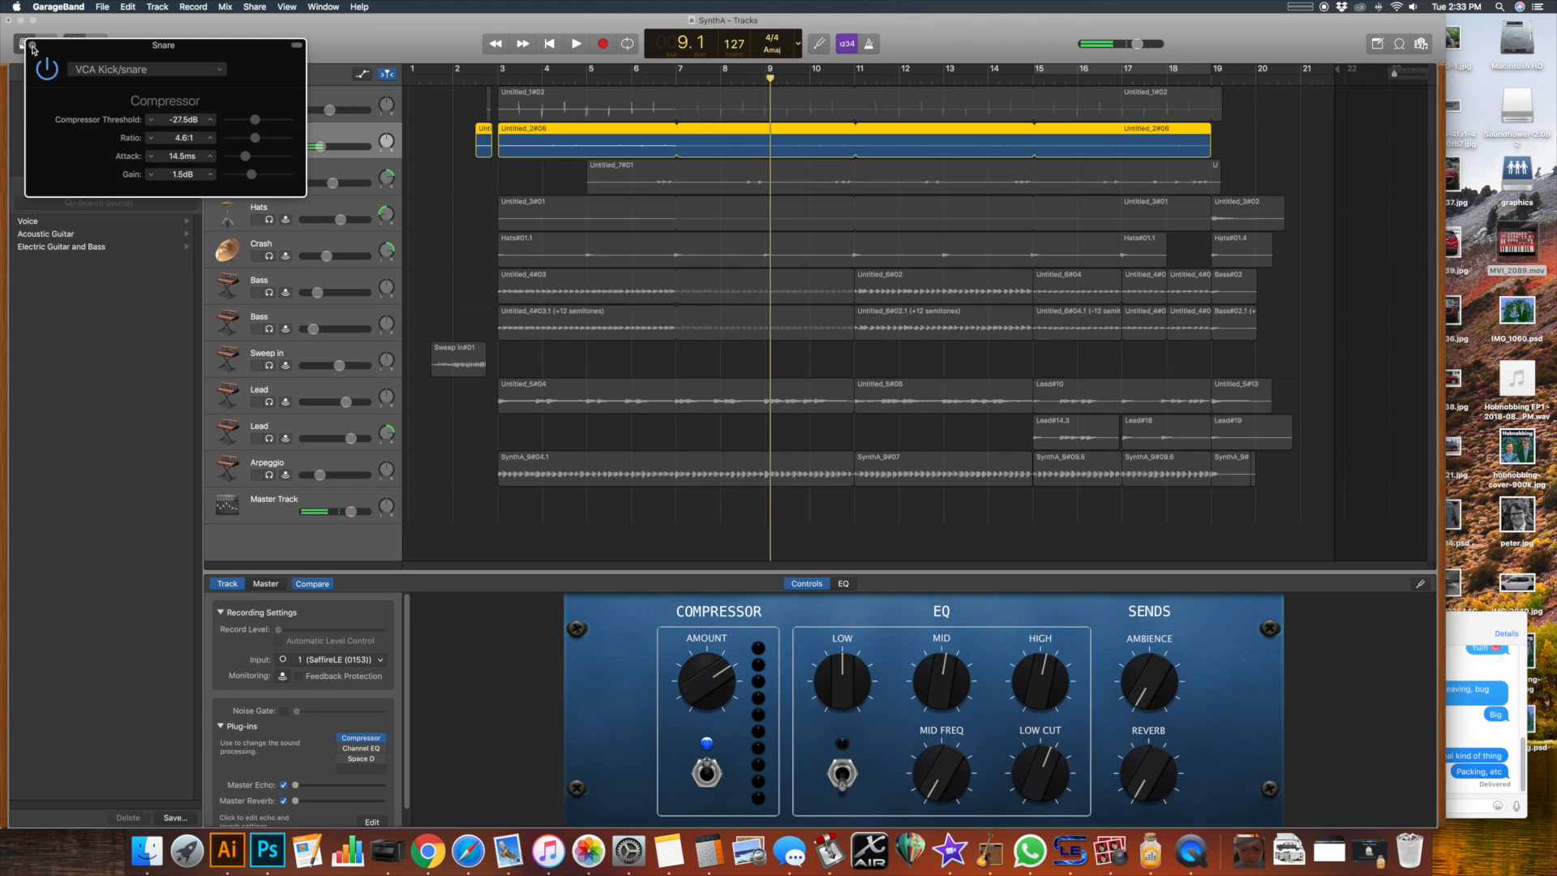
pyautogui.click(31, 46)
# Step: Turn on the Snare track's Channel EQ, play from about bar 4 and review its EQ curve
pyautogui.click(342, 748)
pyautogui.click(542, 74)
pyautogui.press('space')
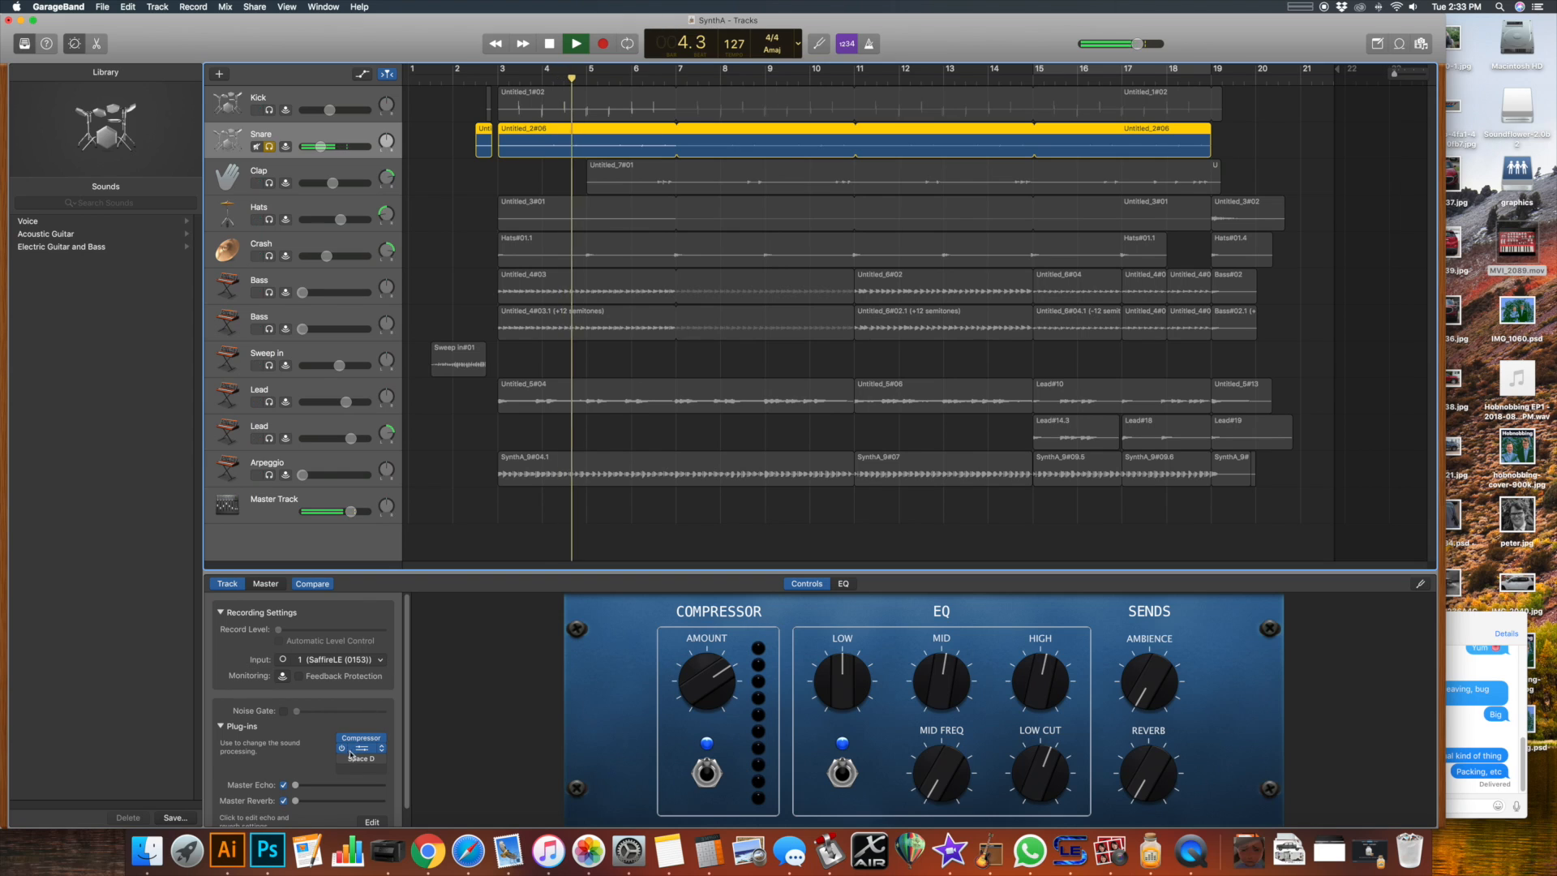
pyautogui.click(362, 747)
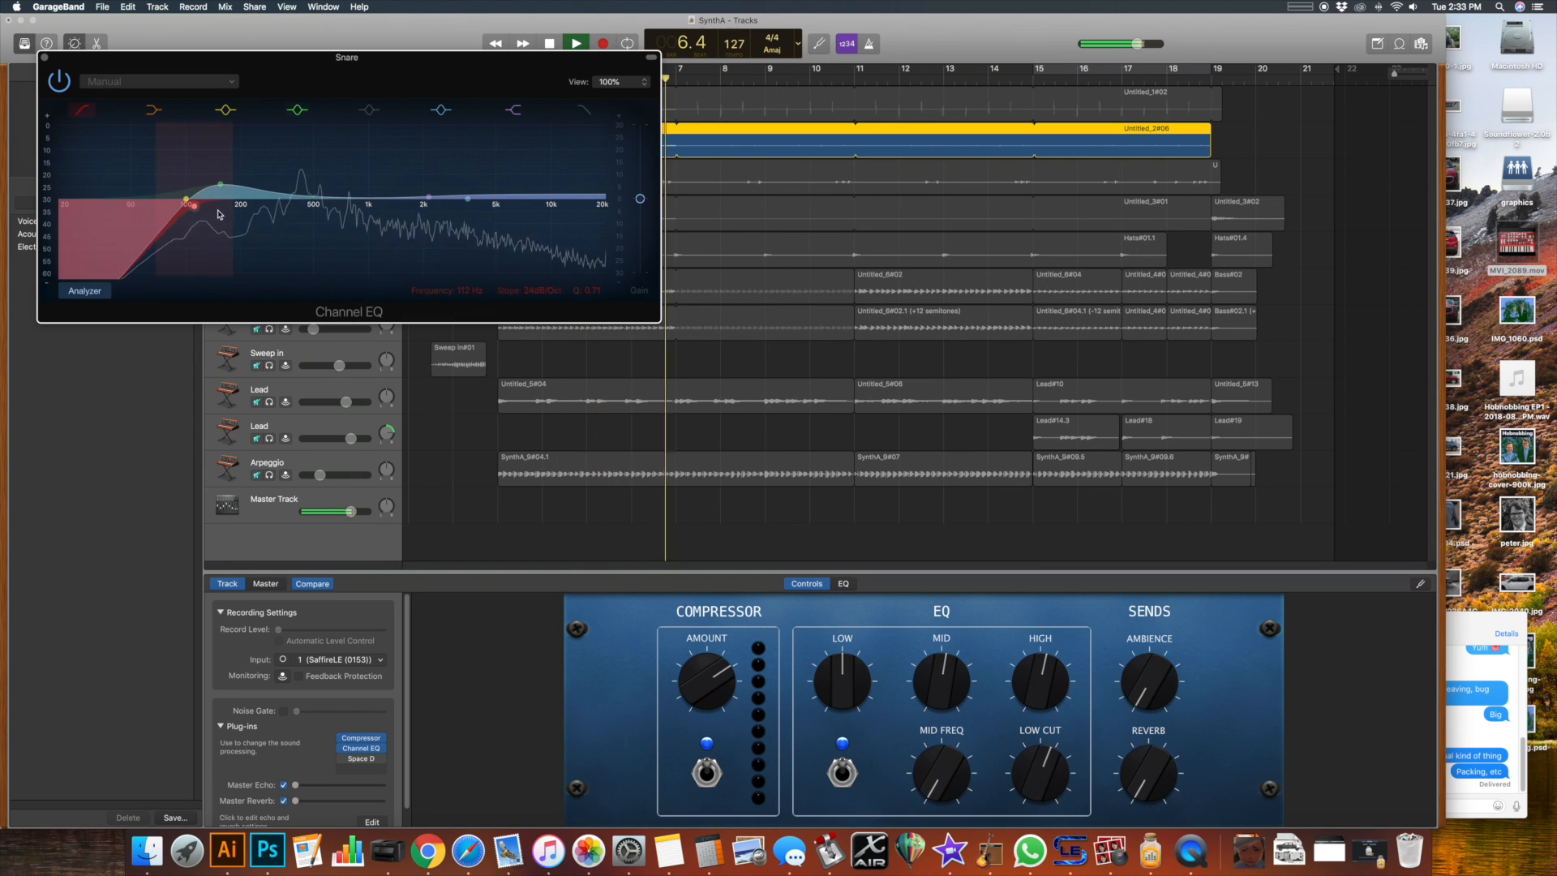
pyautogui.click(45, 58)
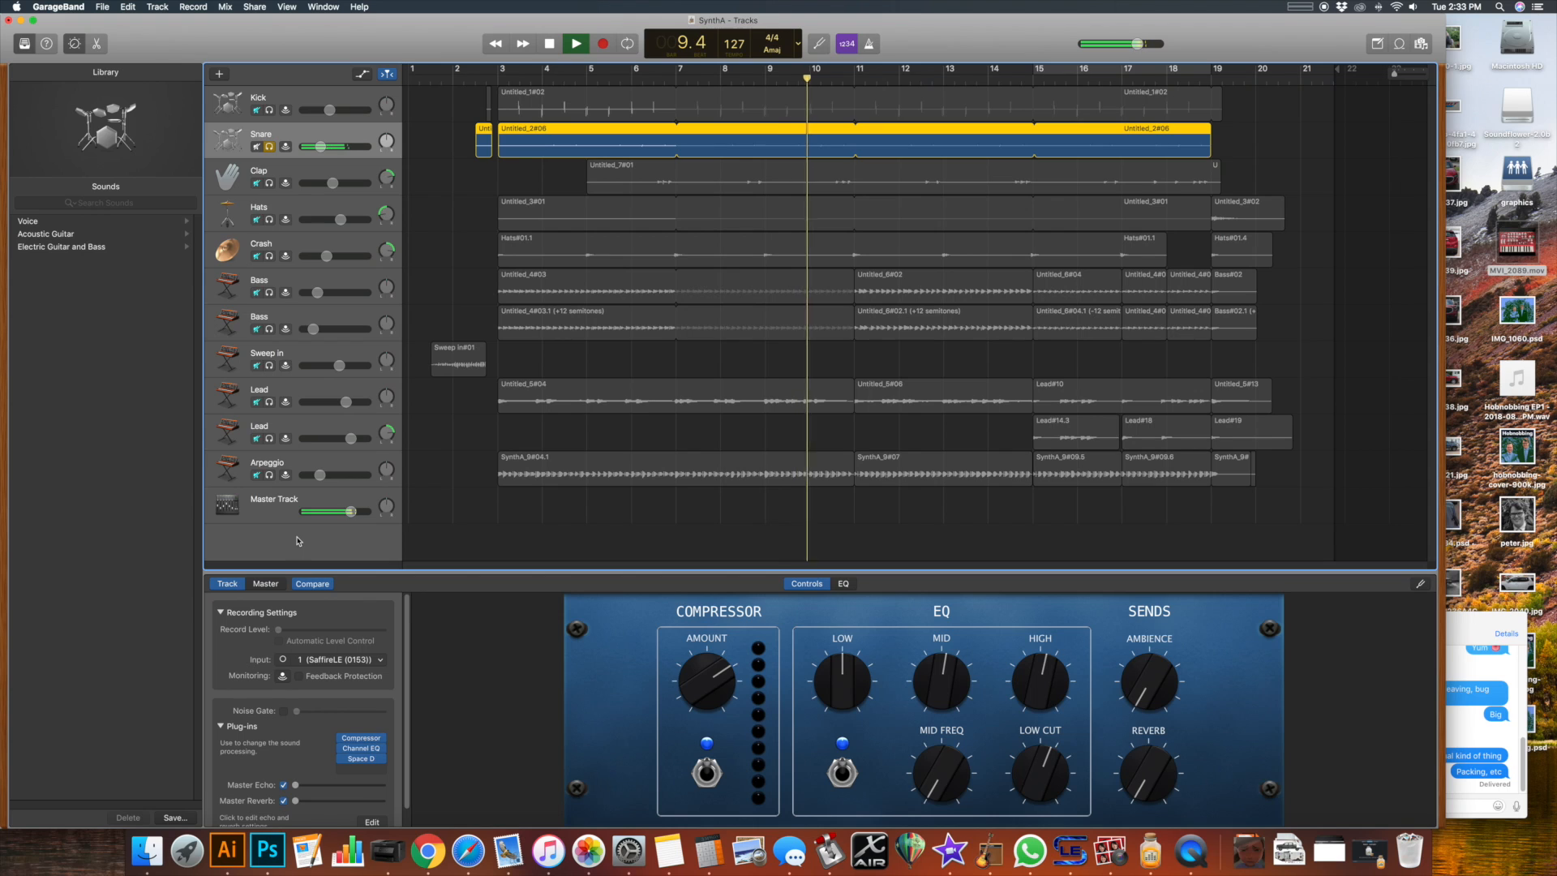
# Step: Review the Snare track's Space D reverb settings and play the snare with all three plug-ins active
pyautogui.click(361, 758)
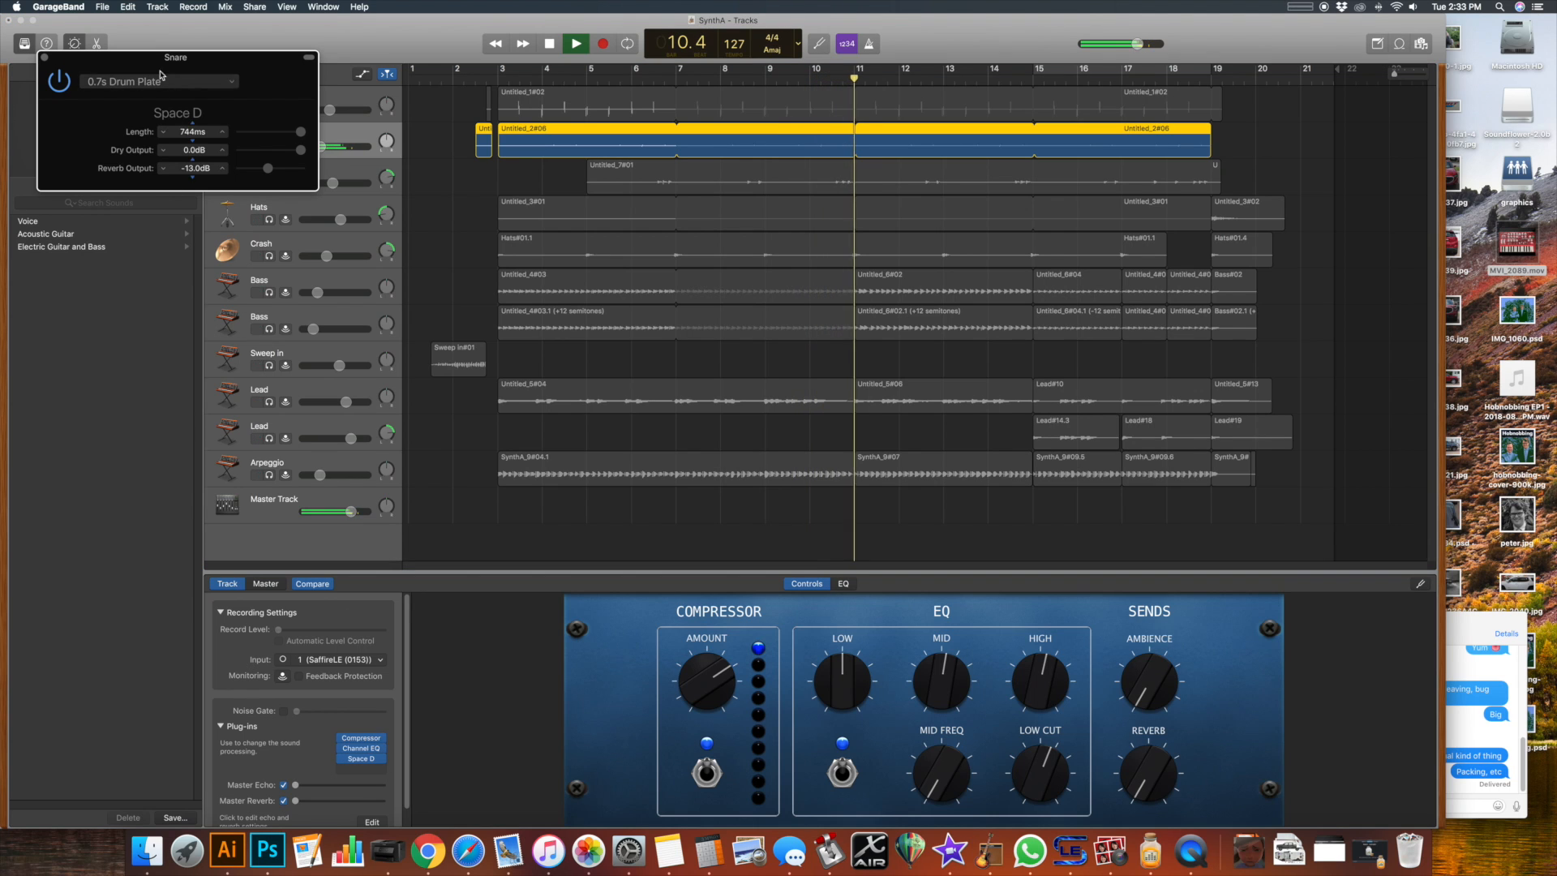
pyautogui.press('space')
pyautogui.click(45, 57)
pyautogui.press('space')
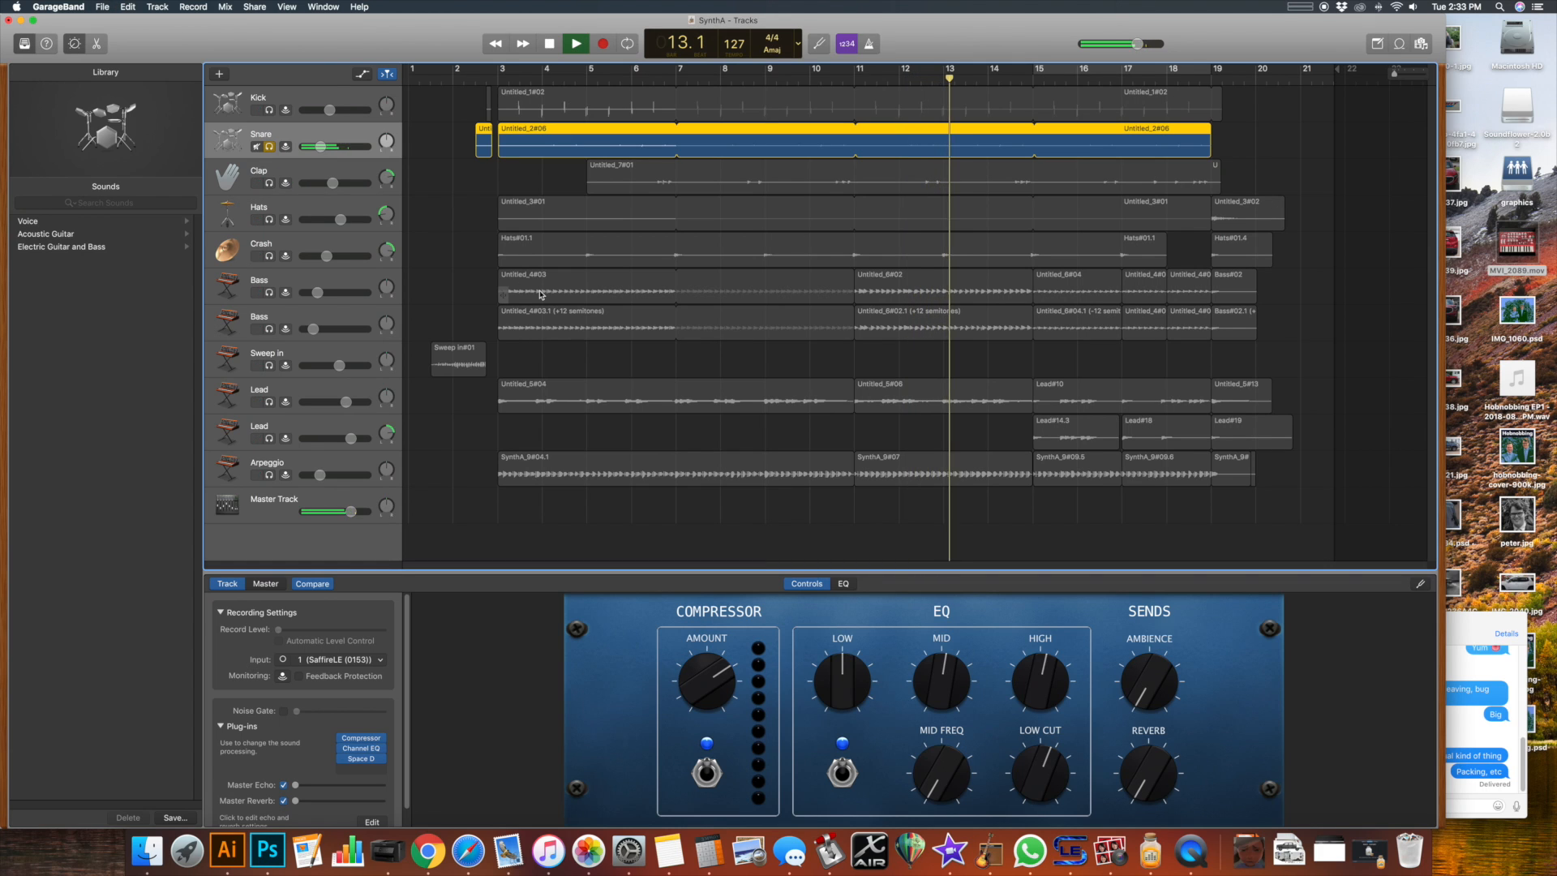
pyautogui.press('space')
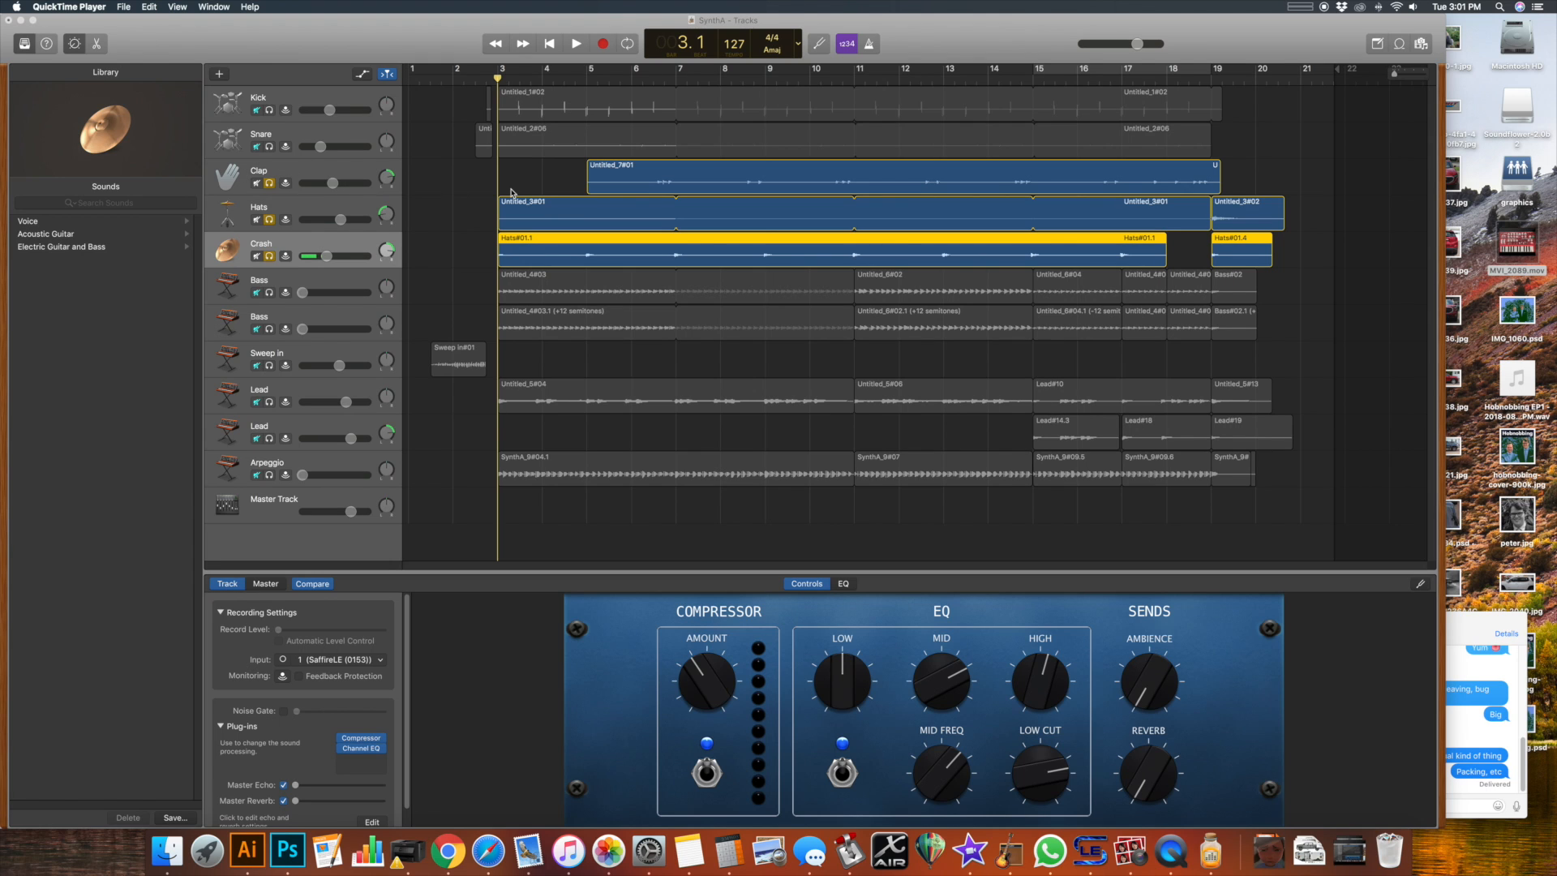
# Step: Play the soloed Clap, Hats and Crash tracks together from bar 3, then stop playback
pyautogui.click(399, 92)
pyautogui.press('space')
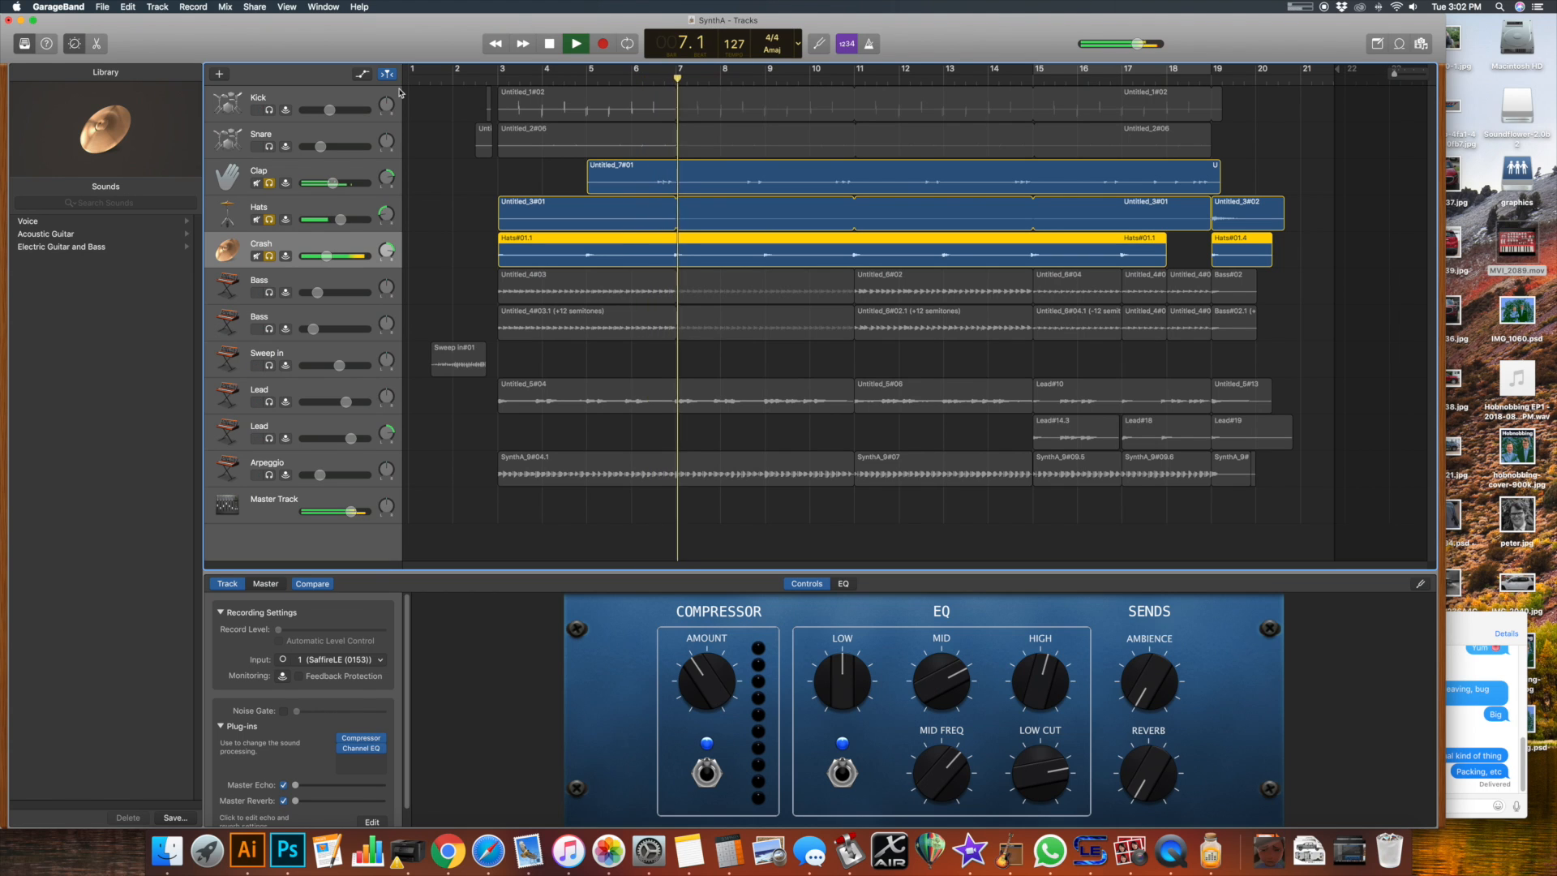
pyautogui.press('space')
# Step: Select the Clap track, remove the solo from Hats and Crash, and play the clap alone from before bar 7
pyautogui.click(305, 168)
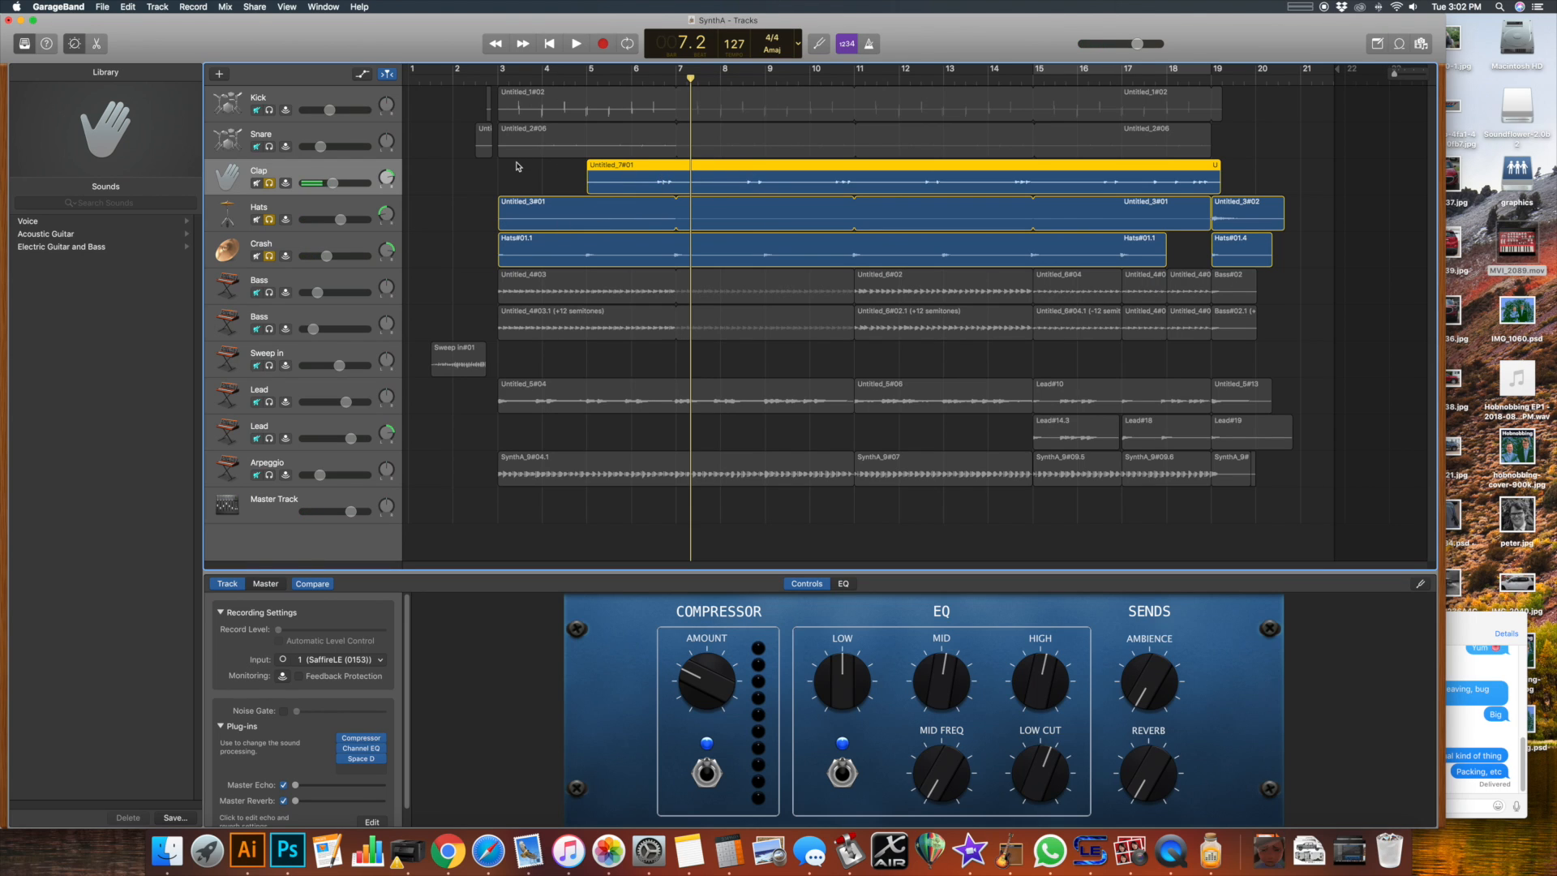
pyautogui.click(269, 220)
pyautogui.click(269, 256)
pyautogui.click(652, 77)
pyautogui.press('space')
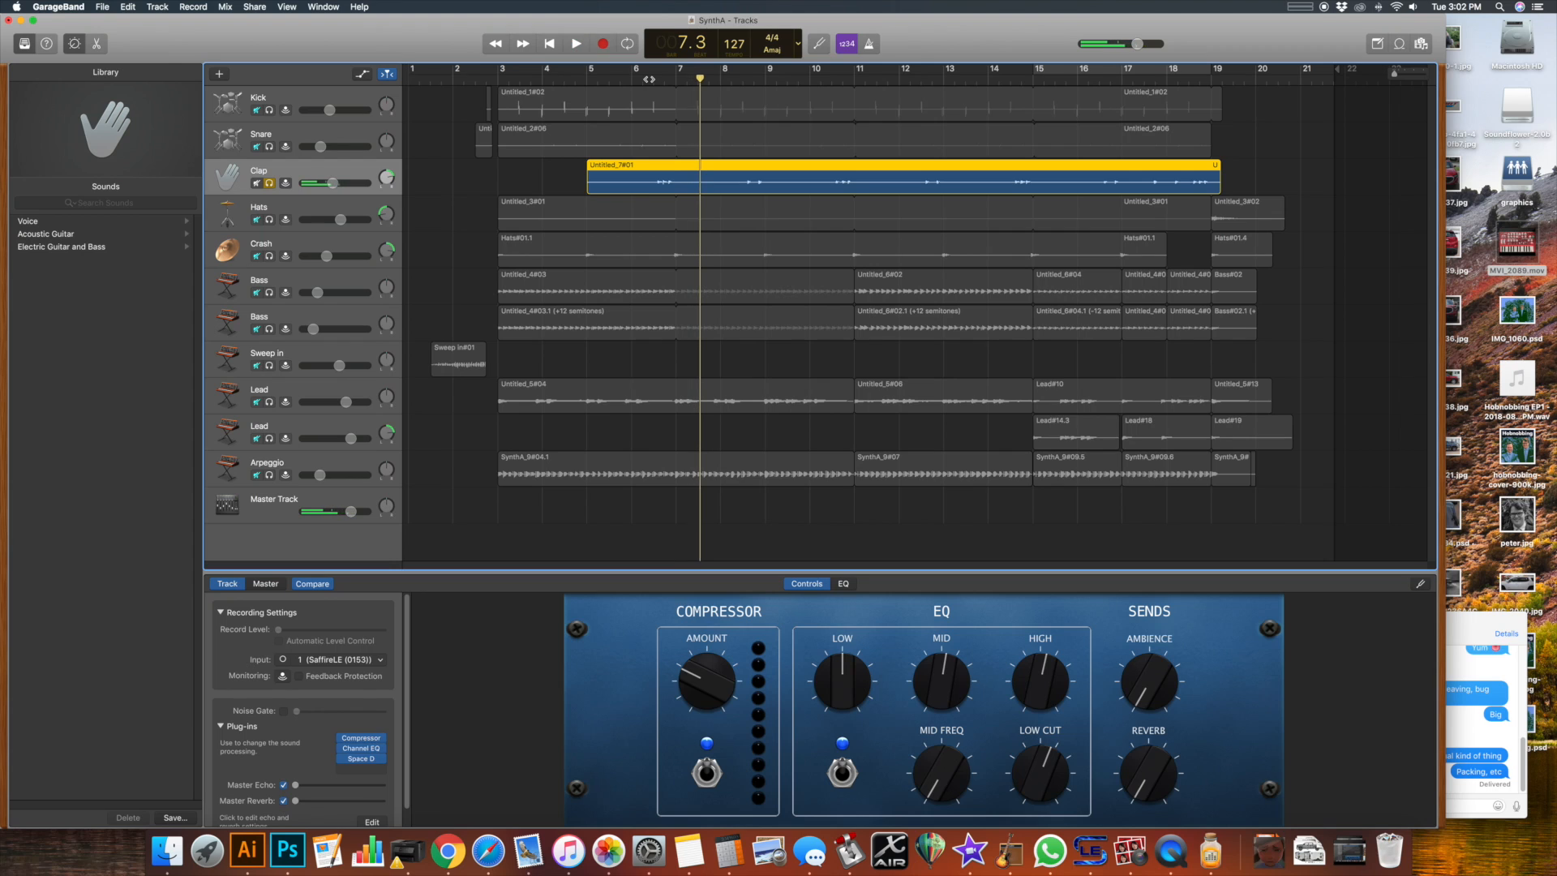
pyautogui.moveTo(378, 763)
# Step: Solo and select the Hats track, and review its Channel EQ curve
pyautogui.click(270, 220)
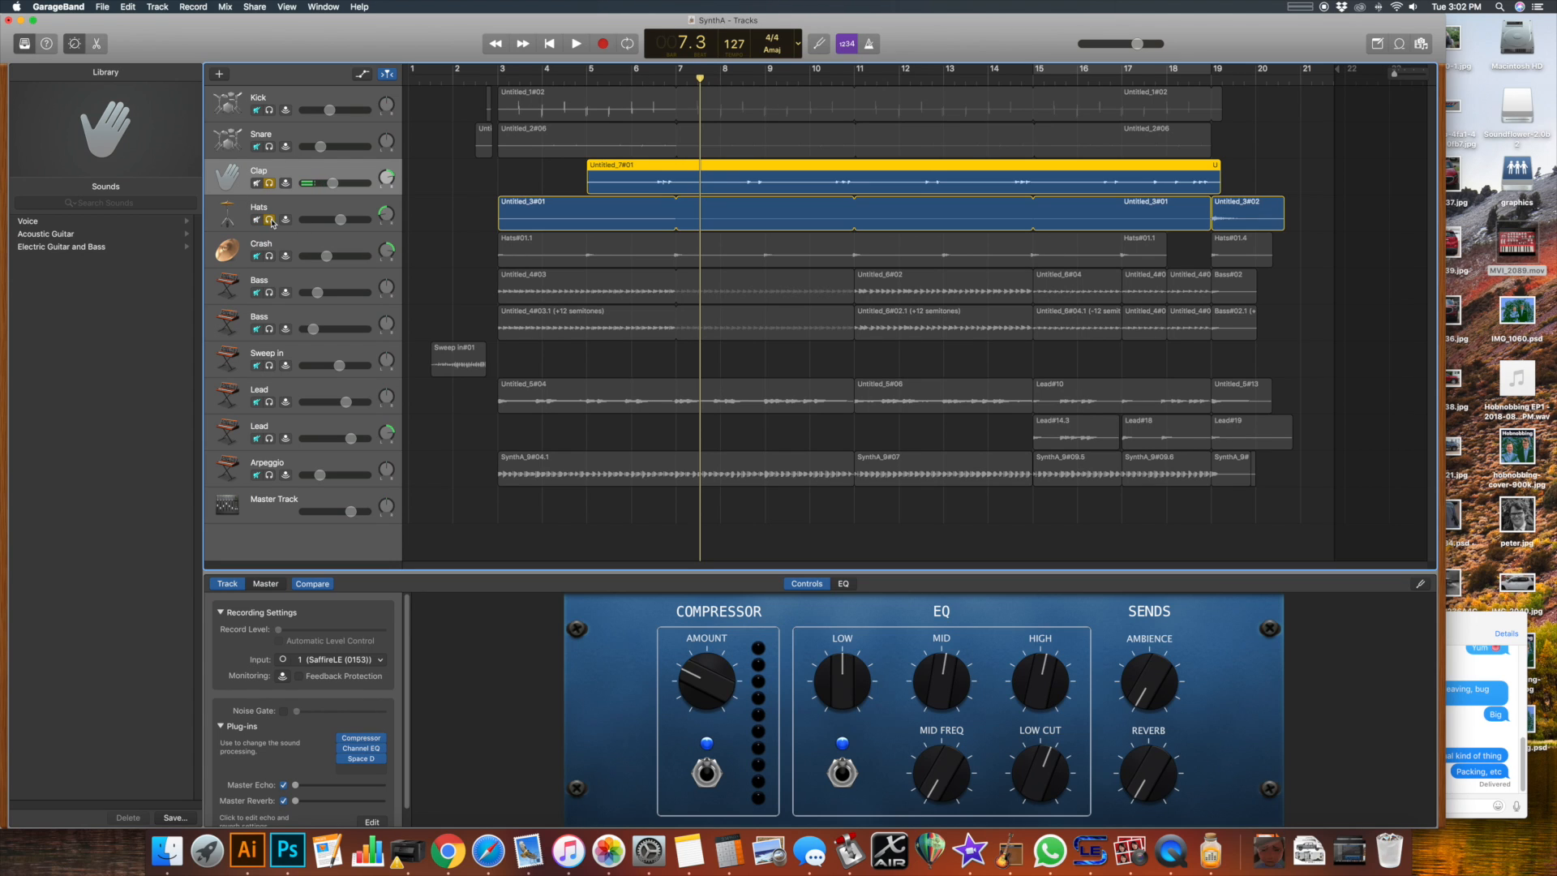
pyautogui.click(272, 210)
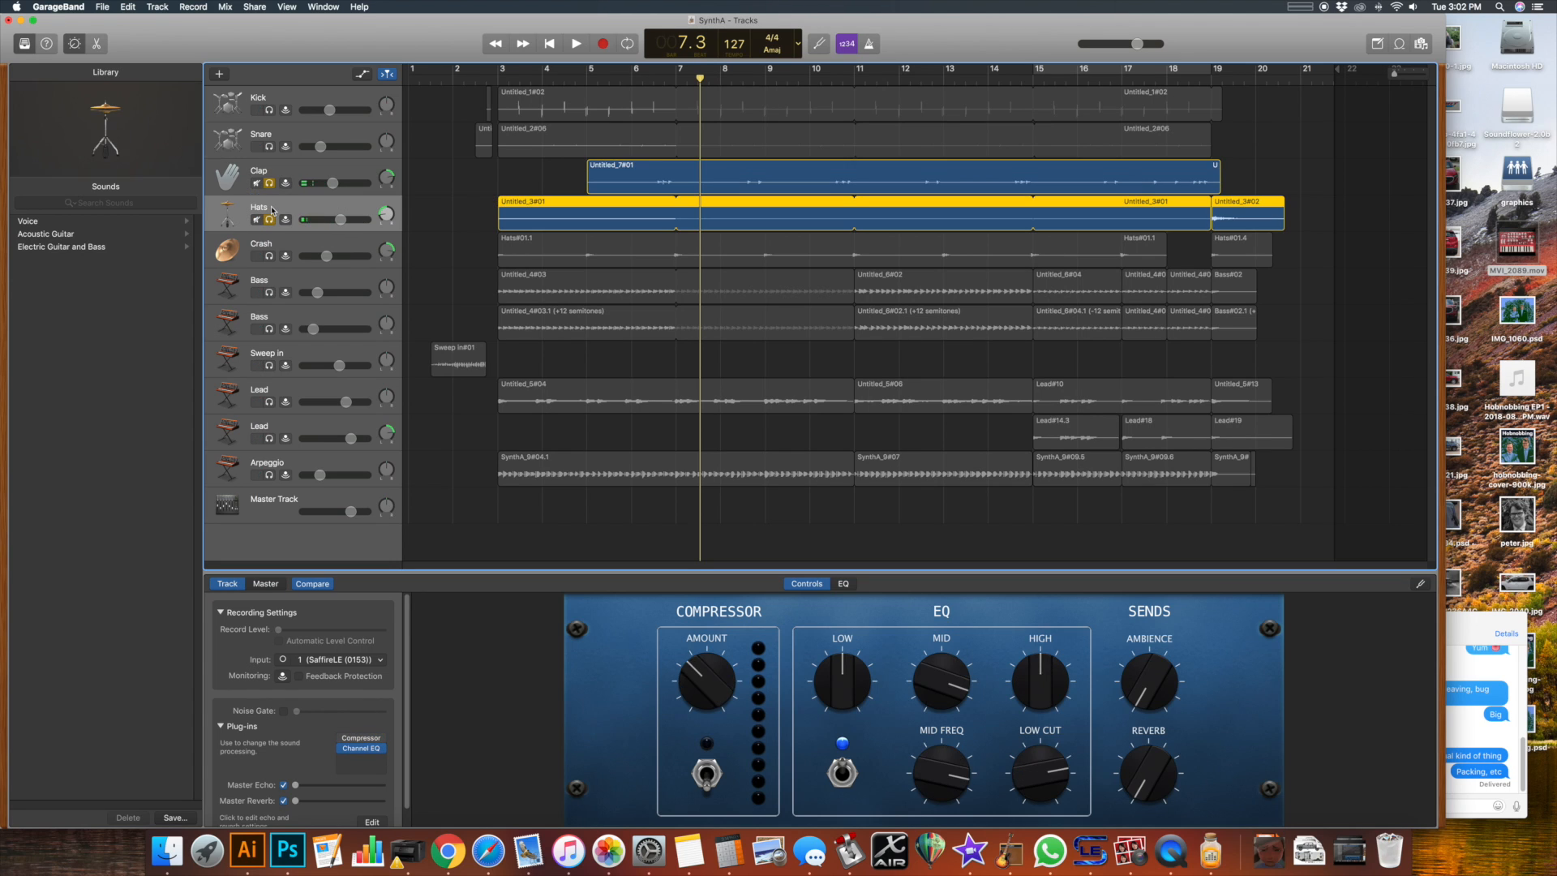
pyautogui.click(362, 750)
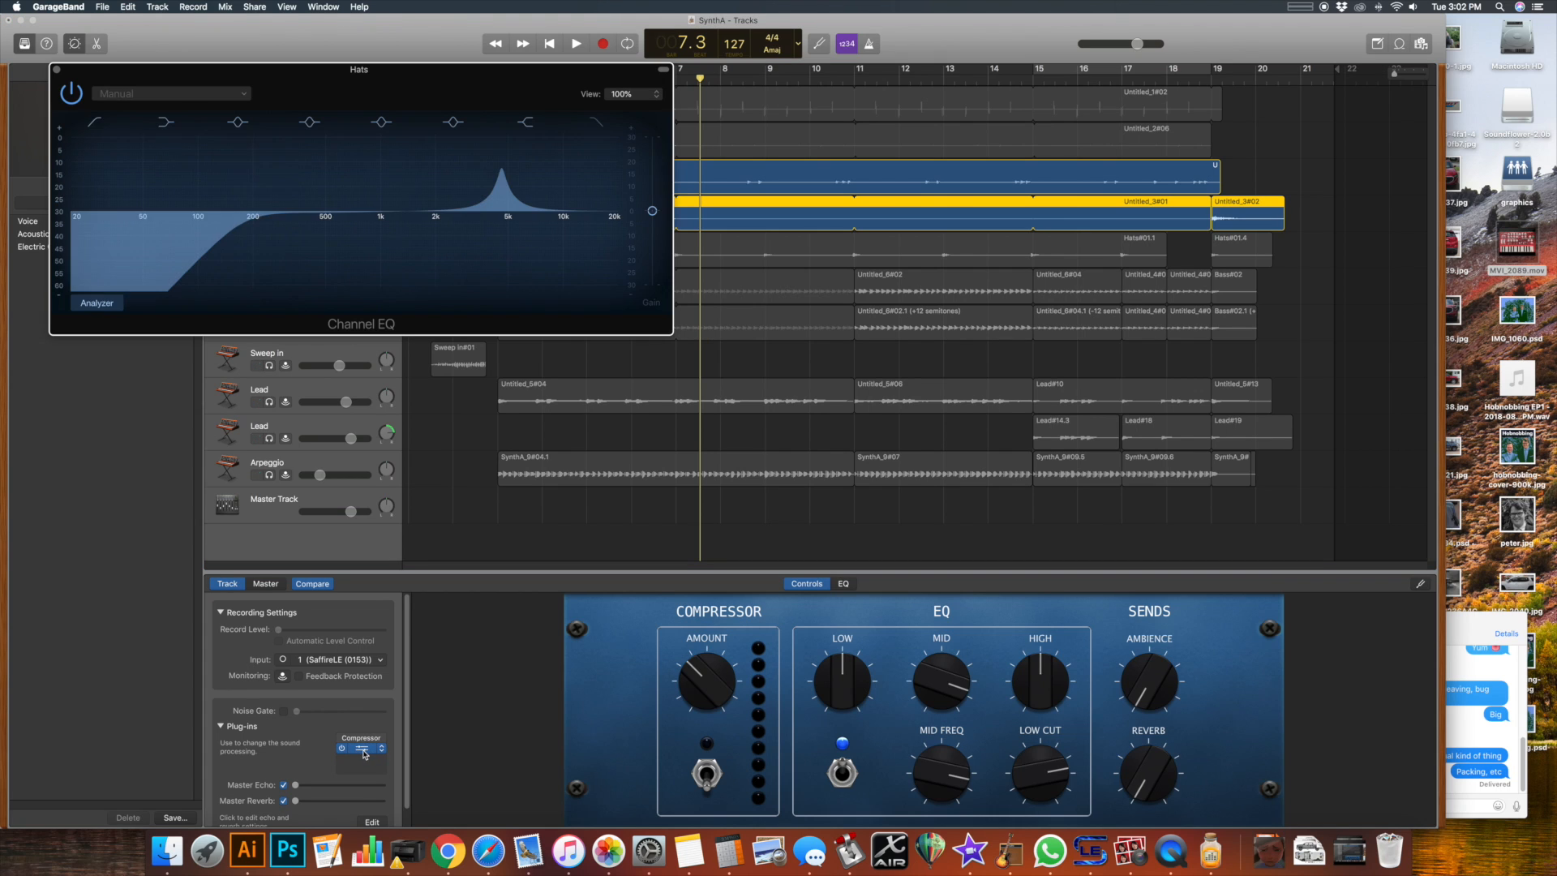
pyautogui.click(56, 70)
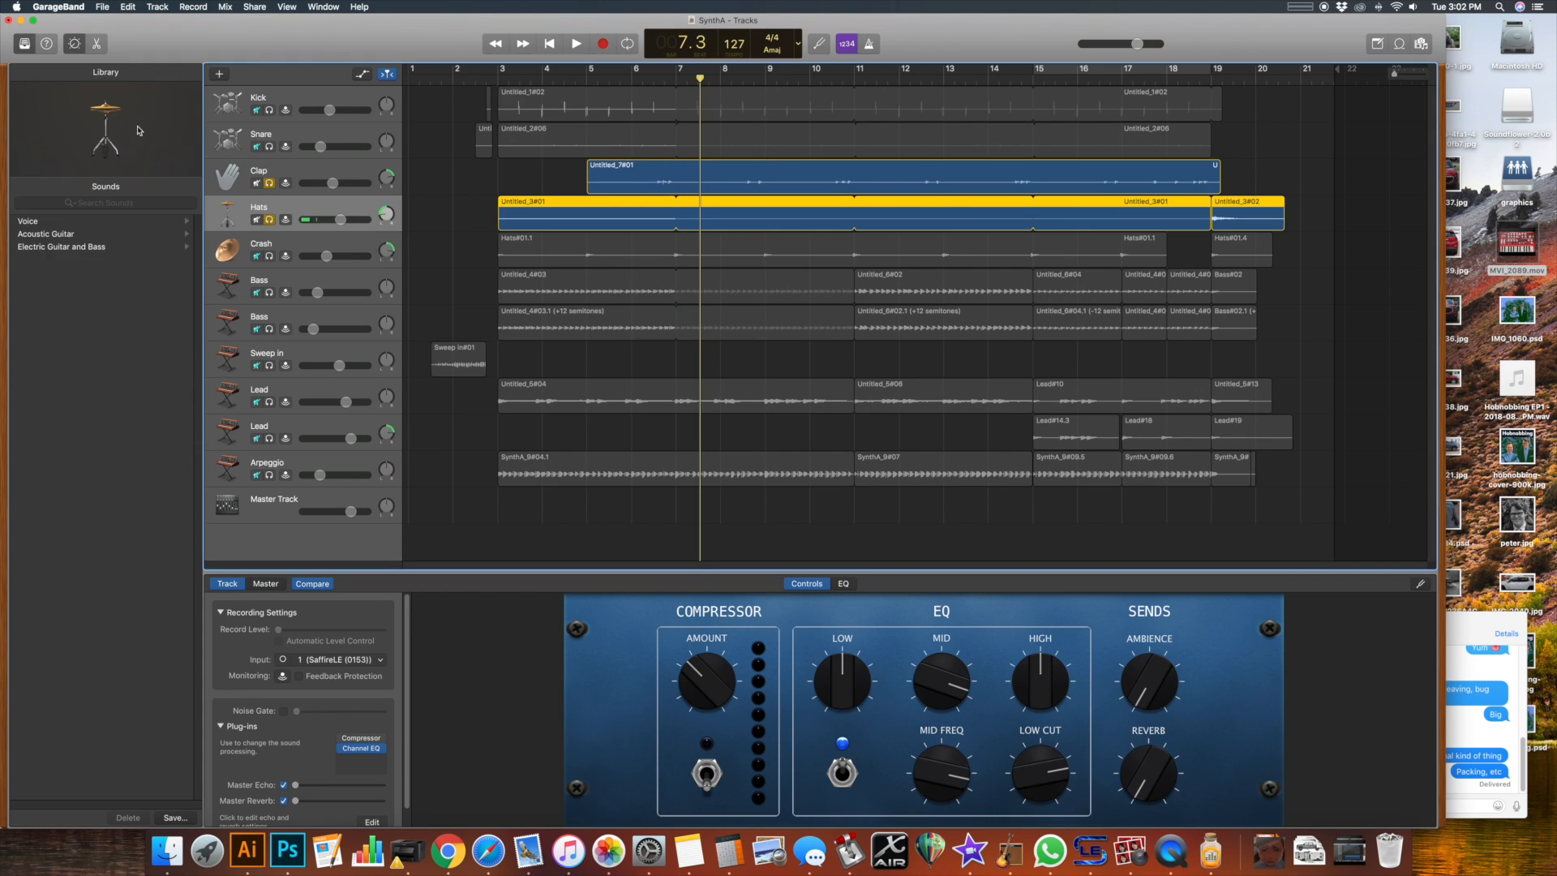
# Step: Select the Crash track to show its plug-ins and remove the solo from Hats and Clap
pyautogui.click(301, 242)
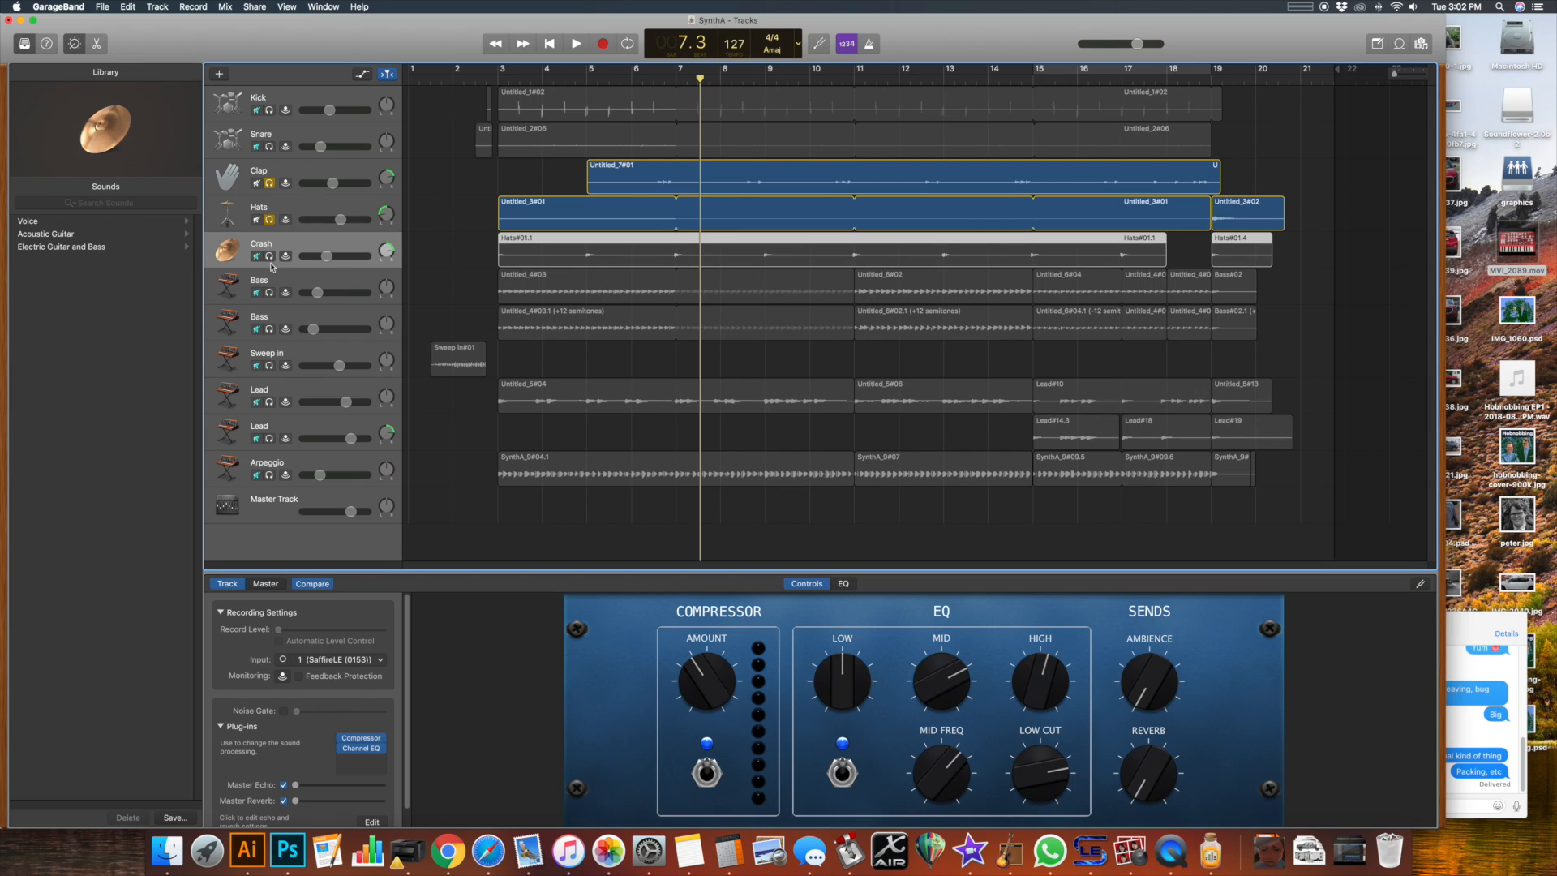
pyautogui.click(269, 218)
pyautogui.click(270, 183)
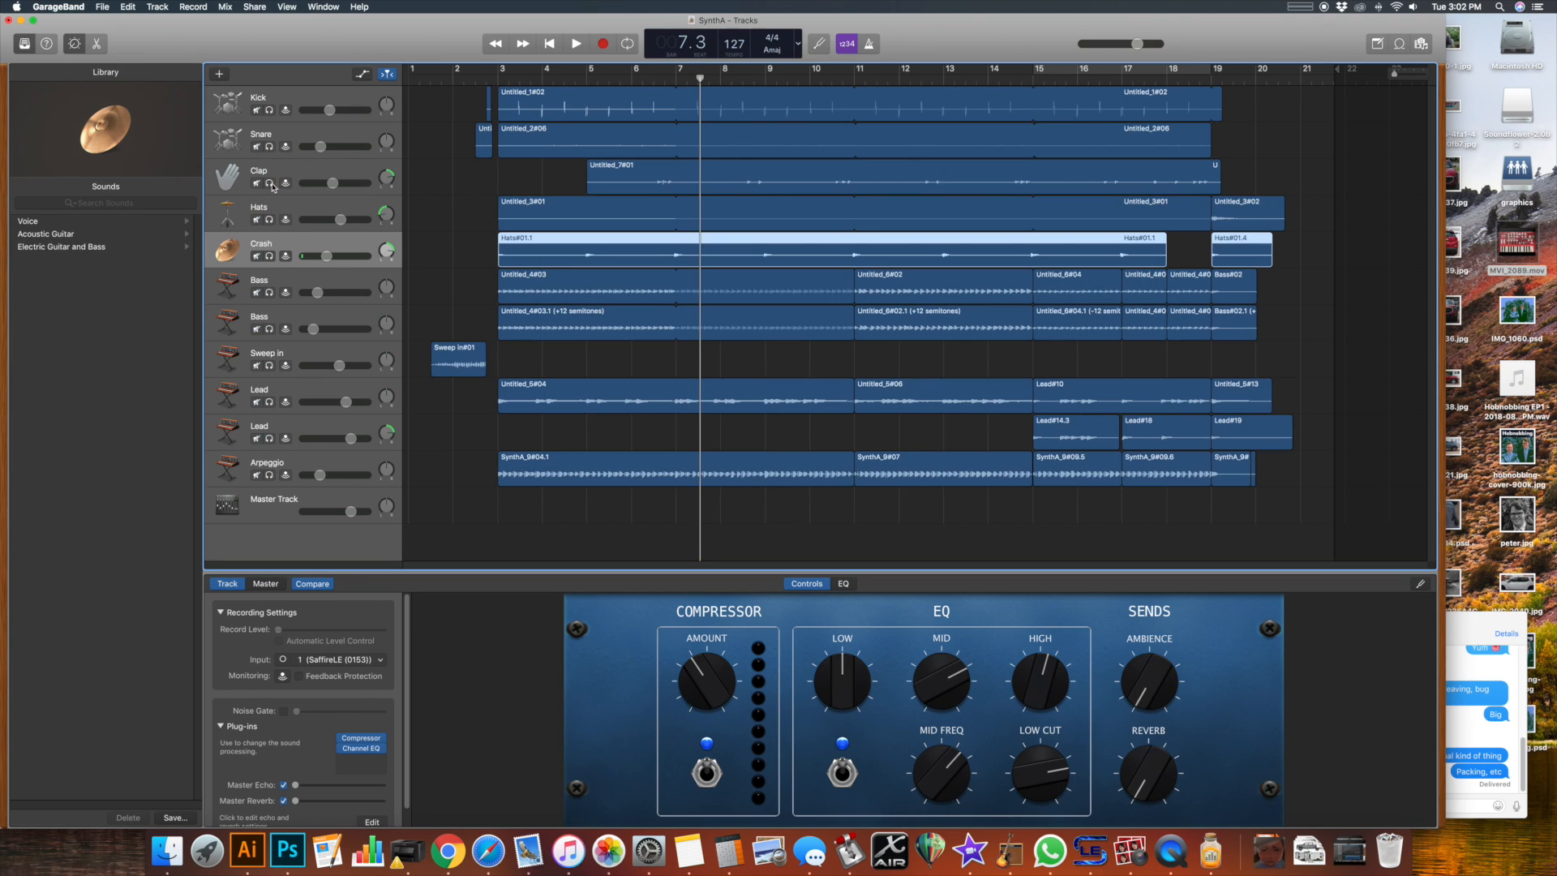
# Step: Solo and select the first Bass track, with the playhead moved to bar 3
pyautogui.click(269, 292)
pyautogui.moveTo(499, 78)
pyautogui.mouseDown()
pyautogui.moveTo(433, 77)
pyautogui.moveTo(498, 81)
pyautogui.mouseUp()
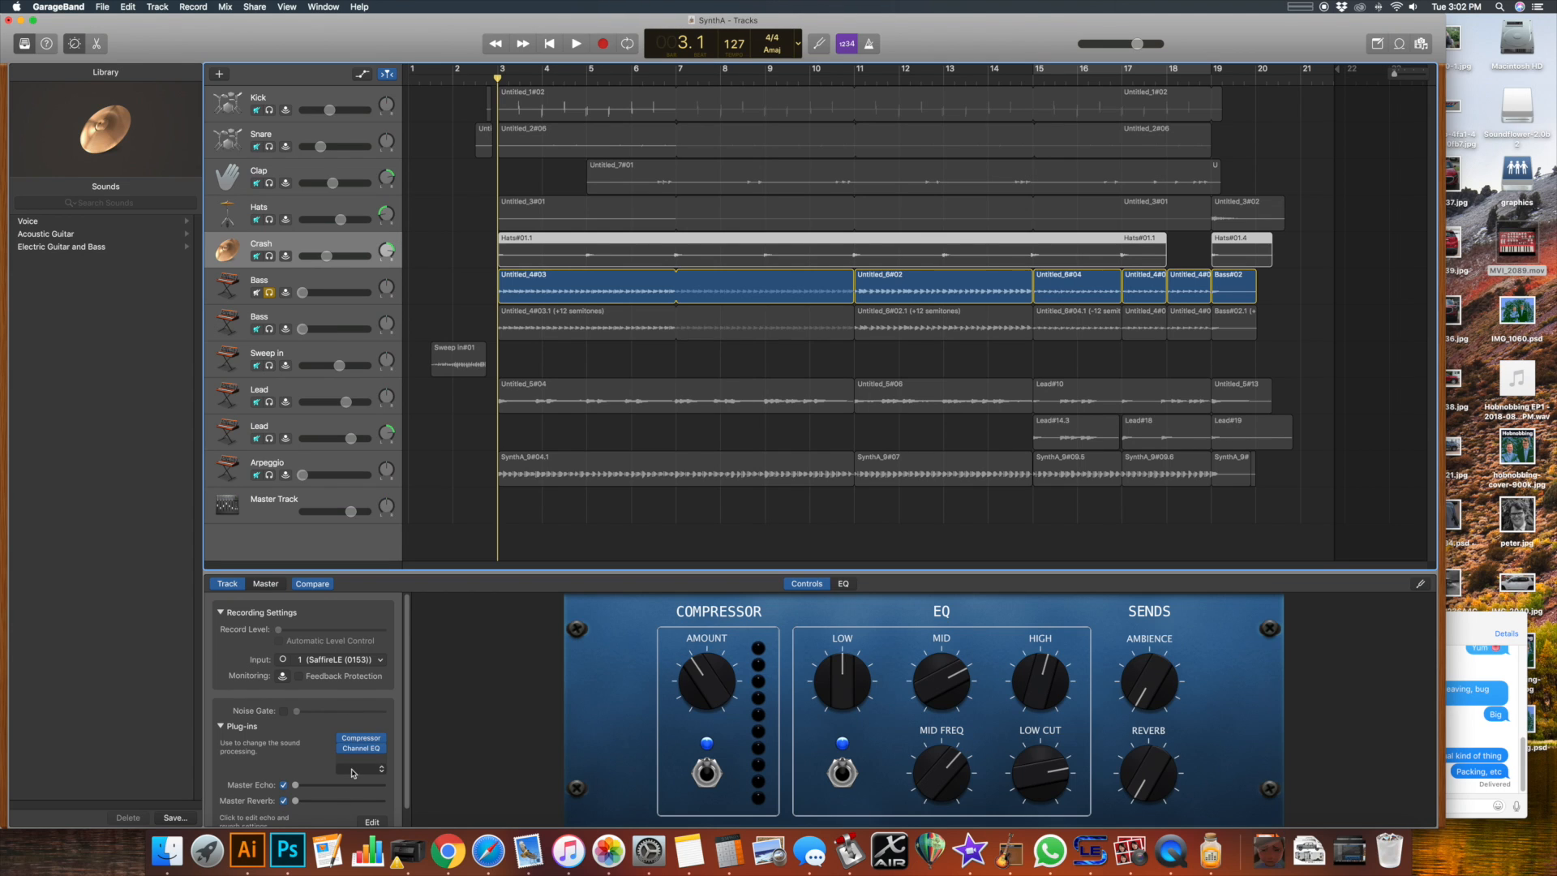
pyautogui.click(333, 280)
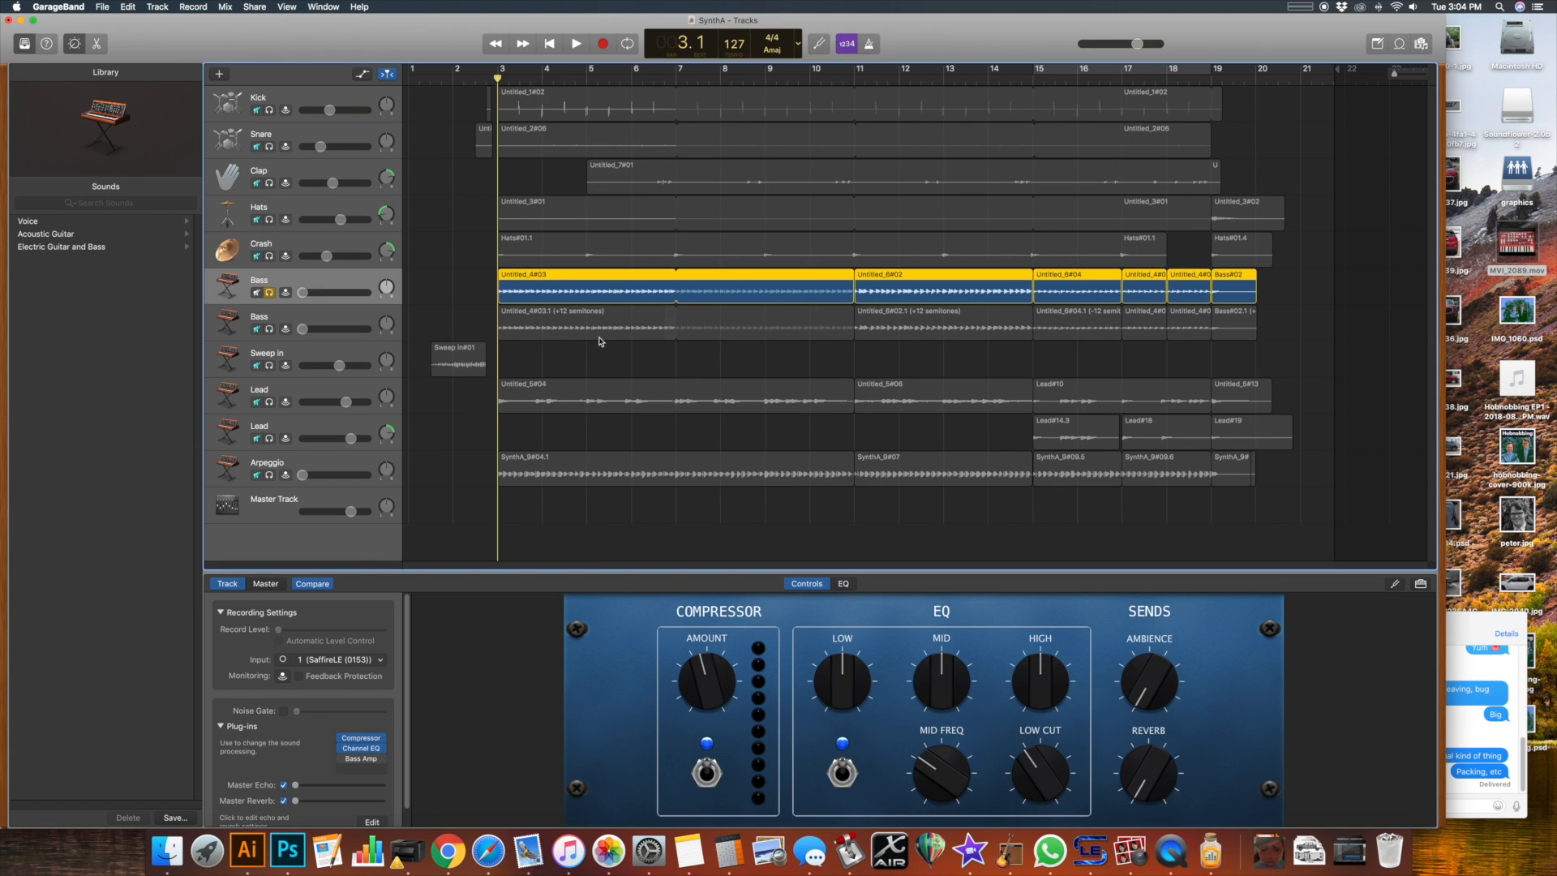
# Step: Turn off the Channel EQ and Compressor on the first Bass track and play the dry bass from bar 3
pyautogui.click(341, 747)
pyautogui.click(341, 737)
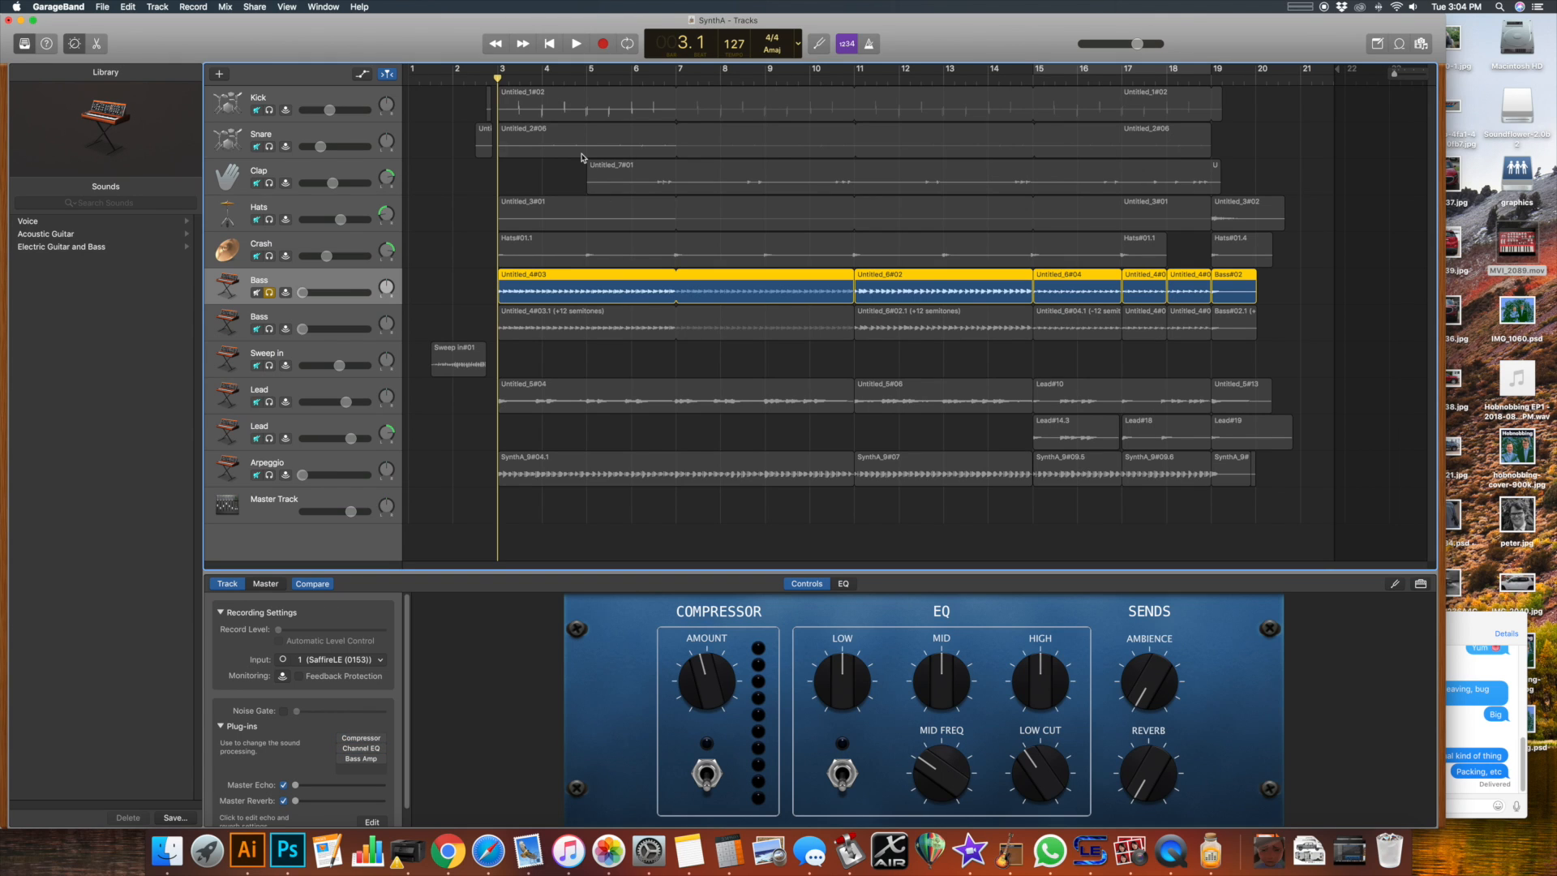
pyautogui.press('space')
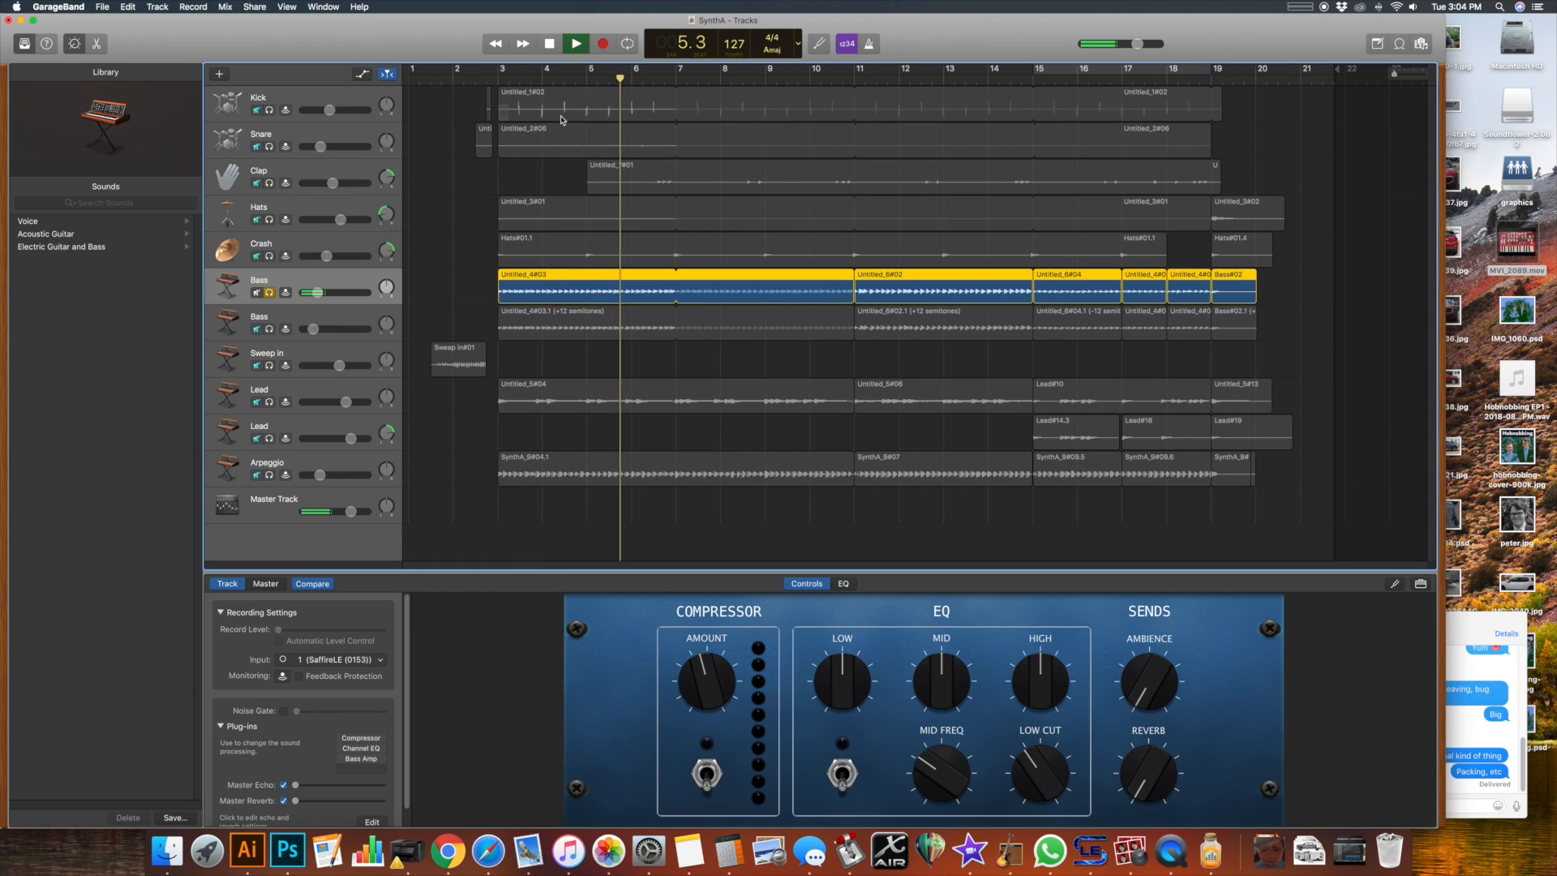
# Step: Turn the Compressor back on for the first Bass track and play the bass from bar 5
pyautogui.press('space')
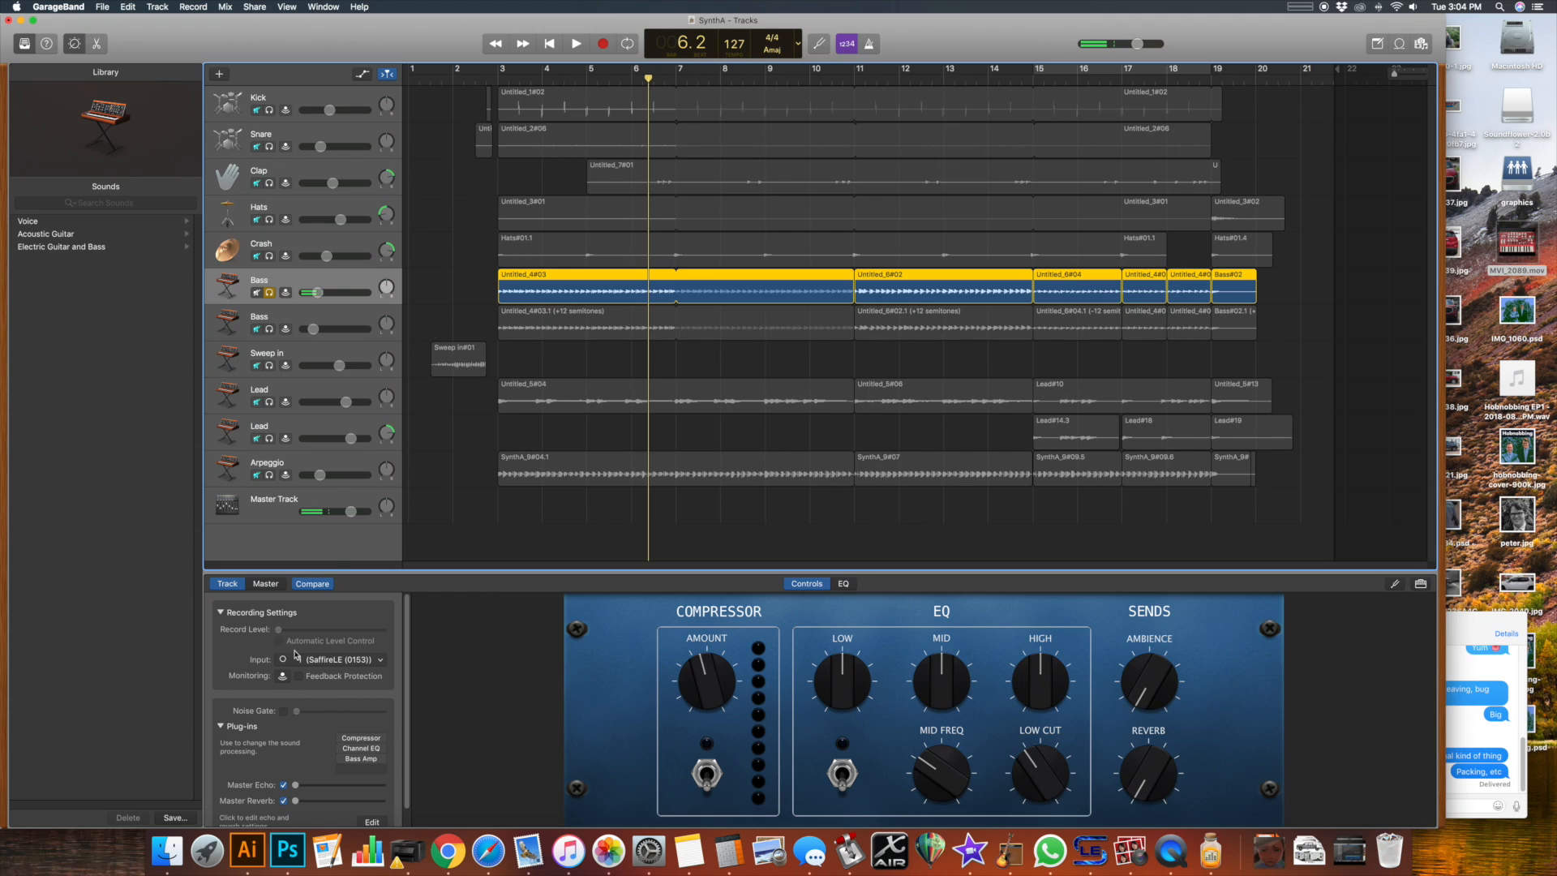
pyautogui.click(341, 738)
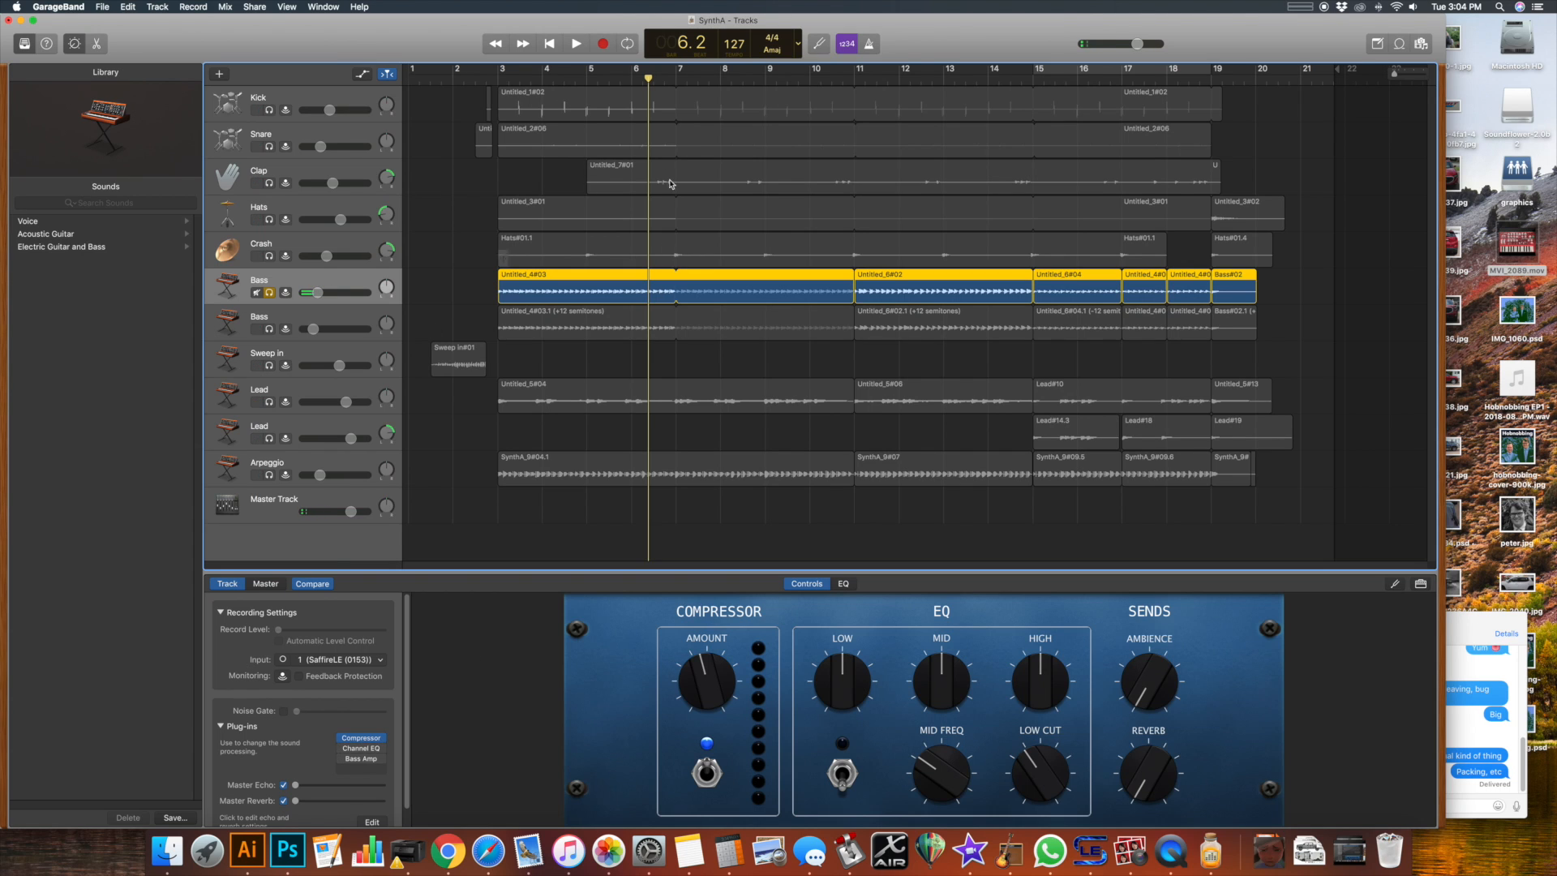
pyautogui.click(599, 79)
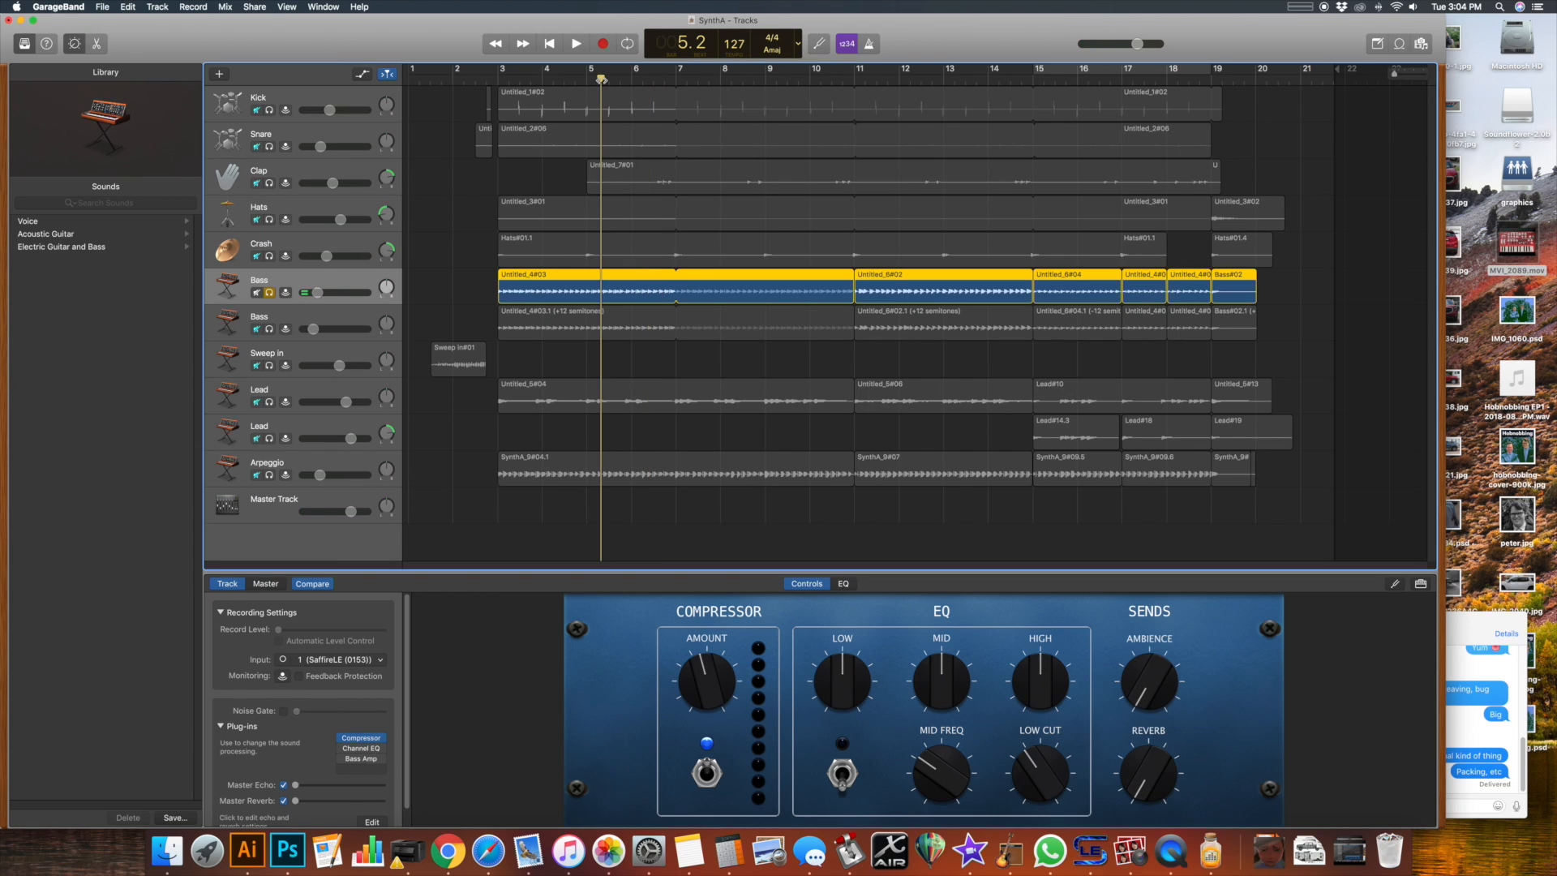
pyautogui.press('space')
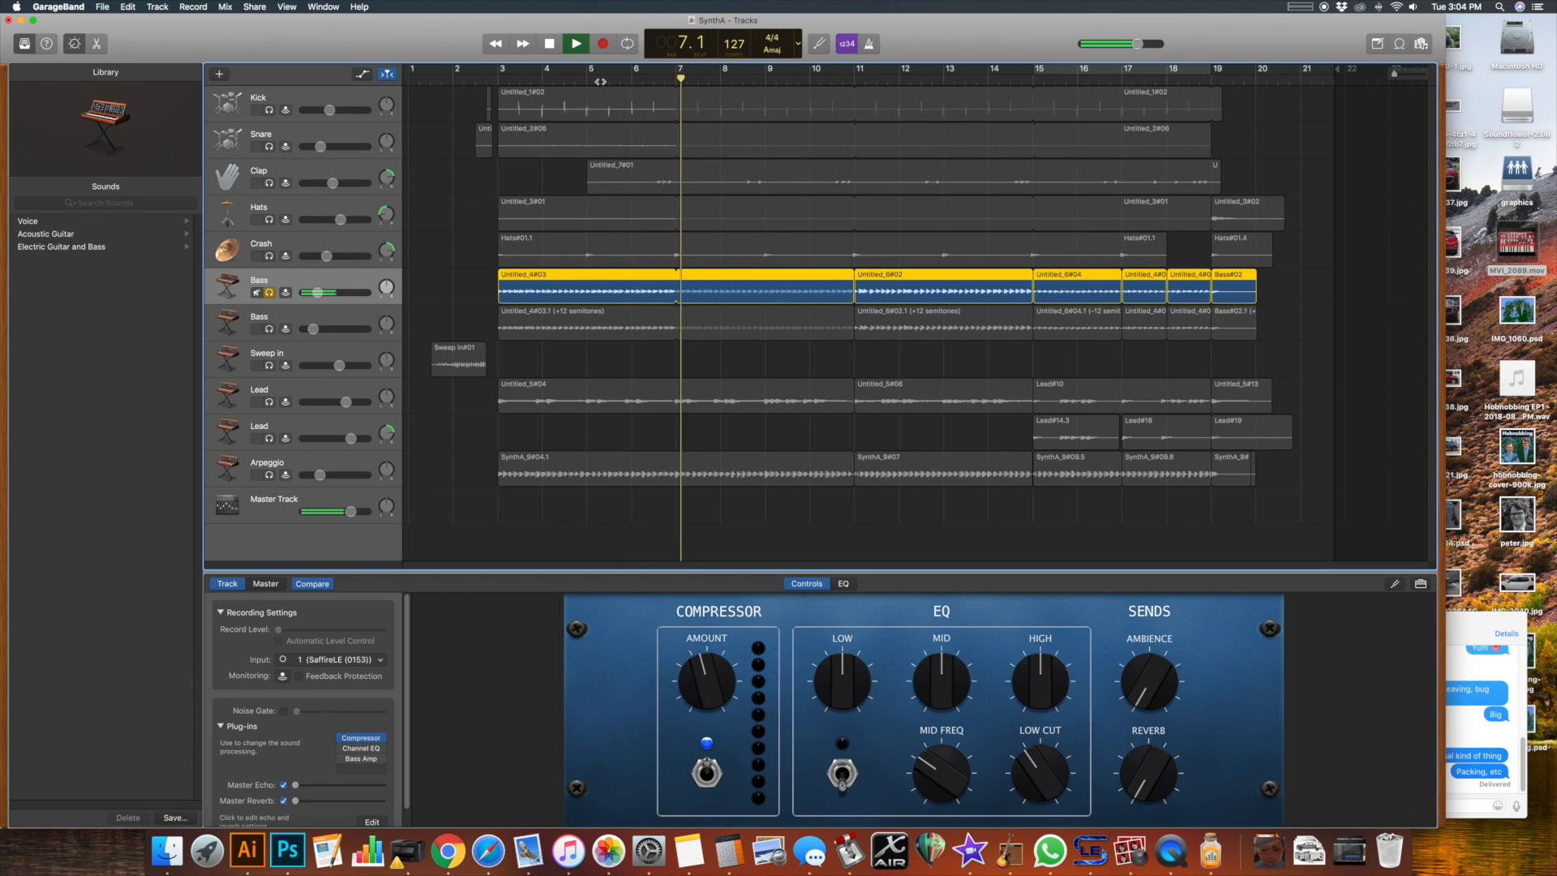
pyautogui.press('space')
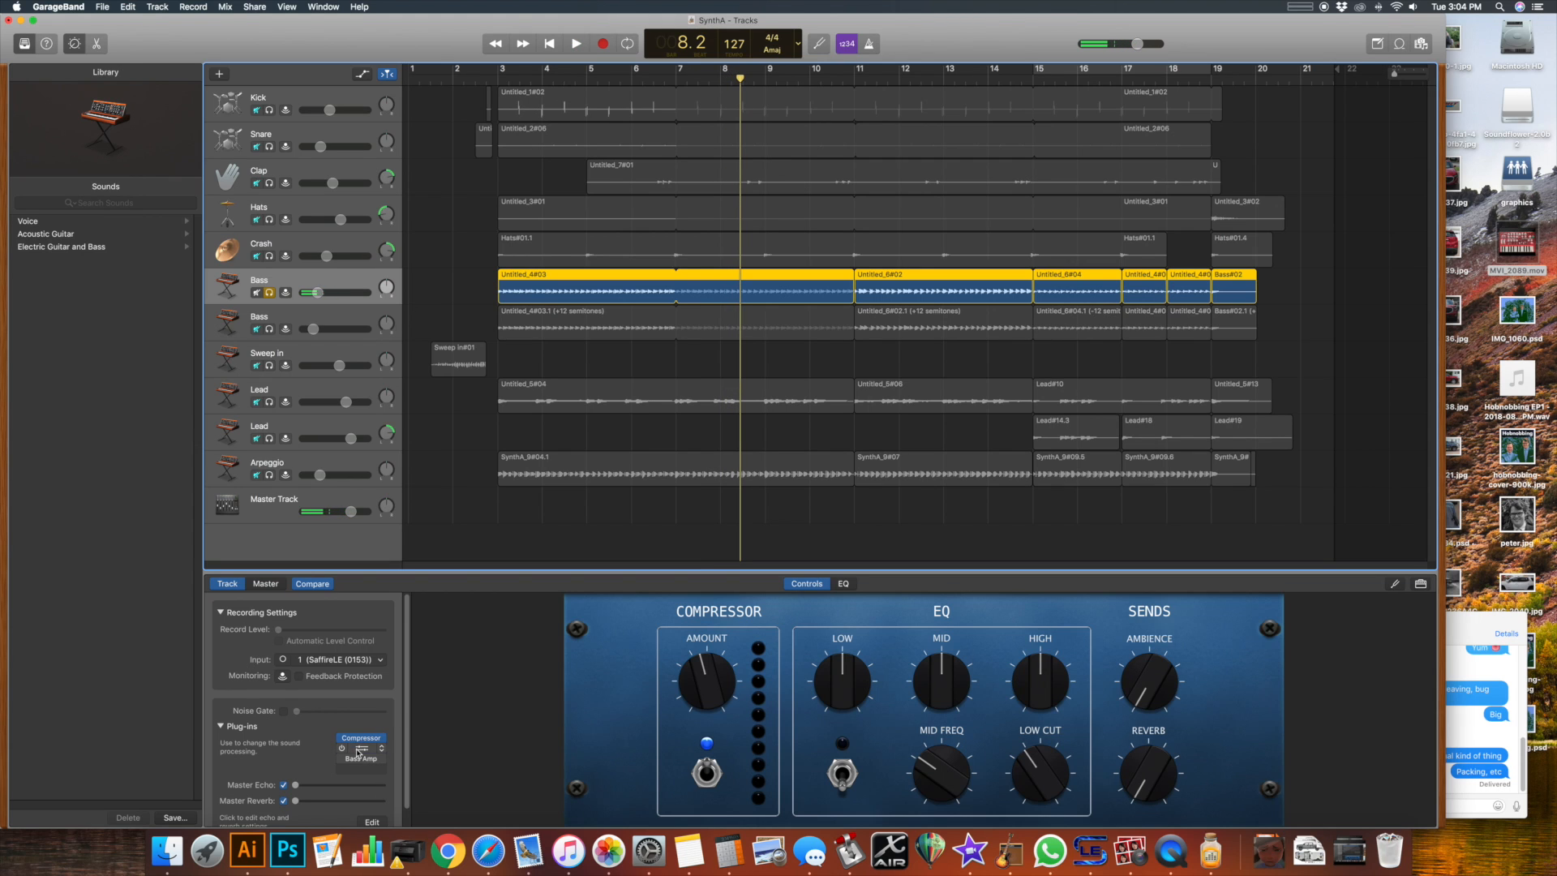
# Step: Open and turn on the first Bass track's Channel EQ and play the bass against its curve
pyautogui.click(361, 748)
pyautogui.click(70, 94)
pyautogui.click(70, 95)
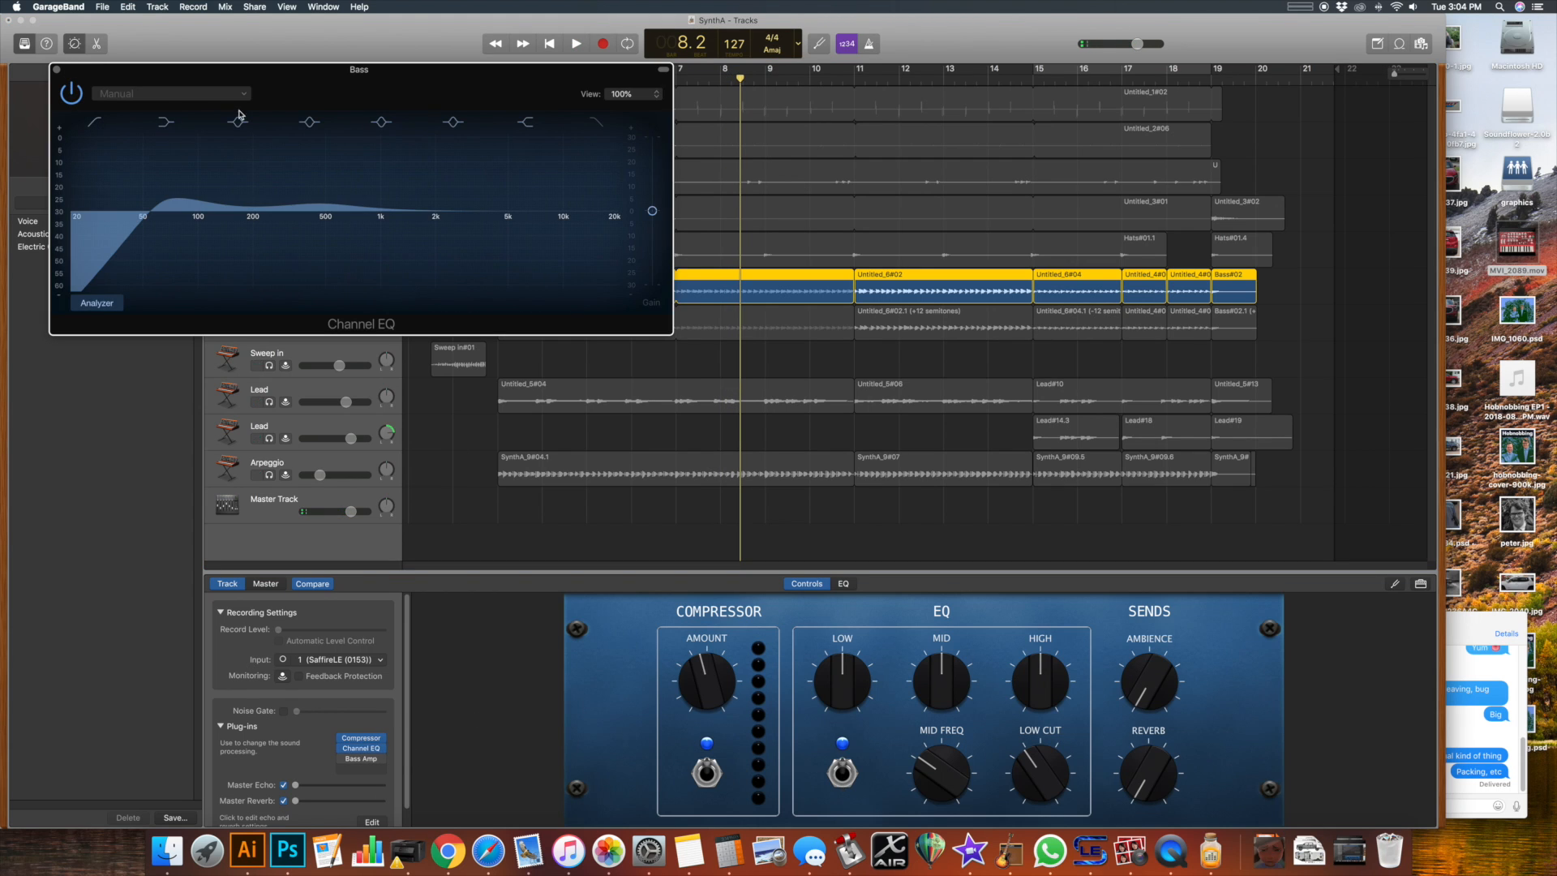
pyautogui.press('space')
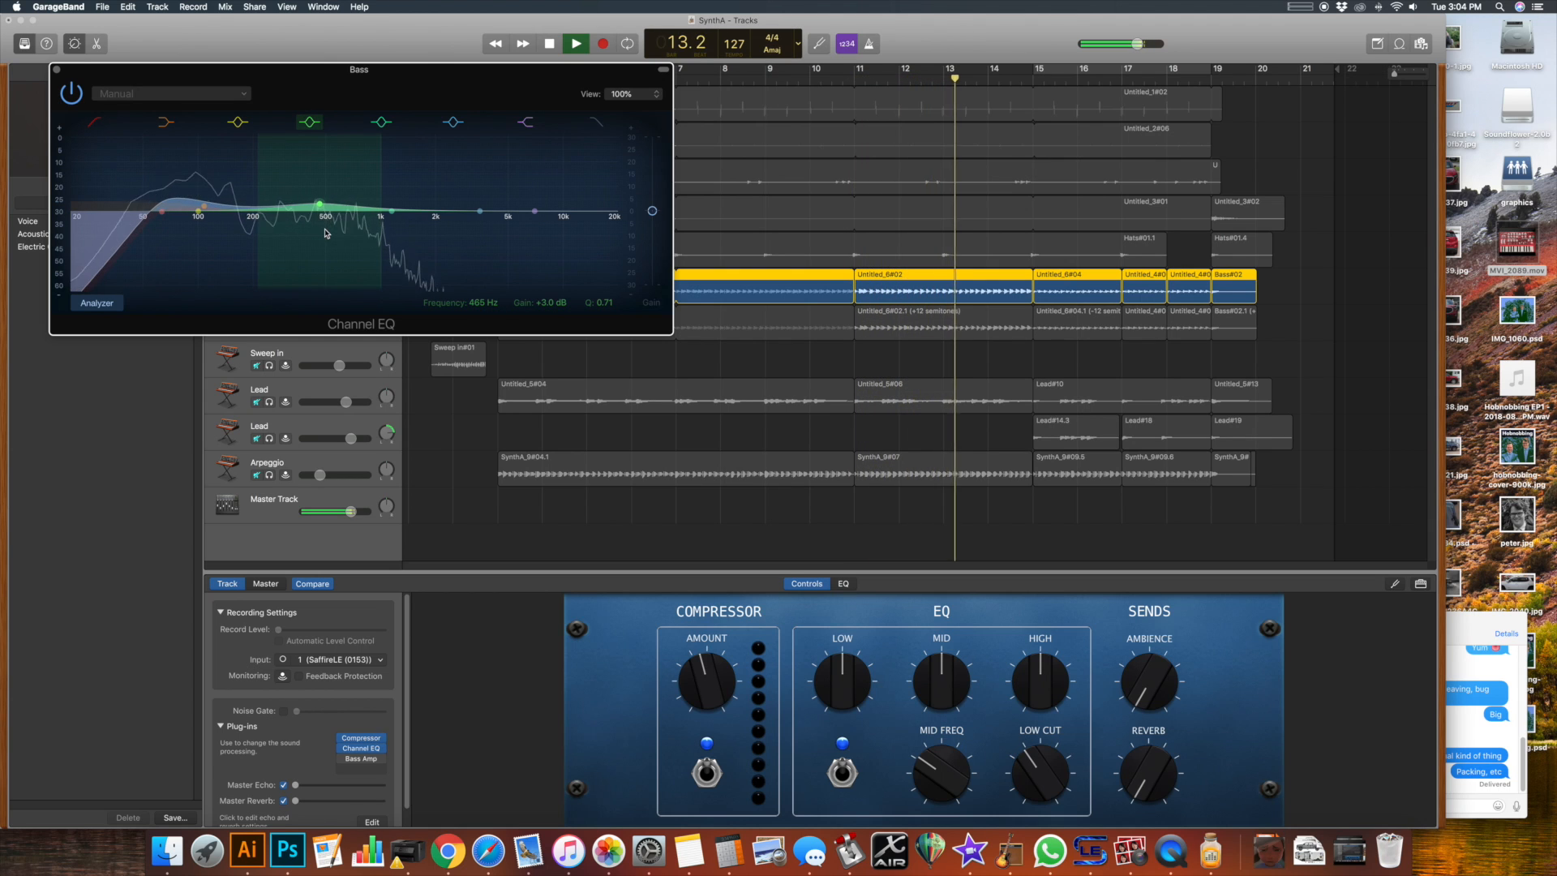
pyautogui.press('space')
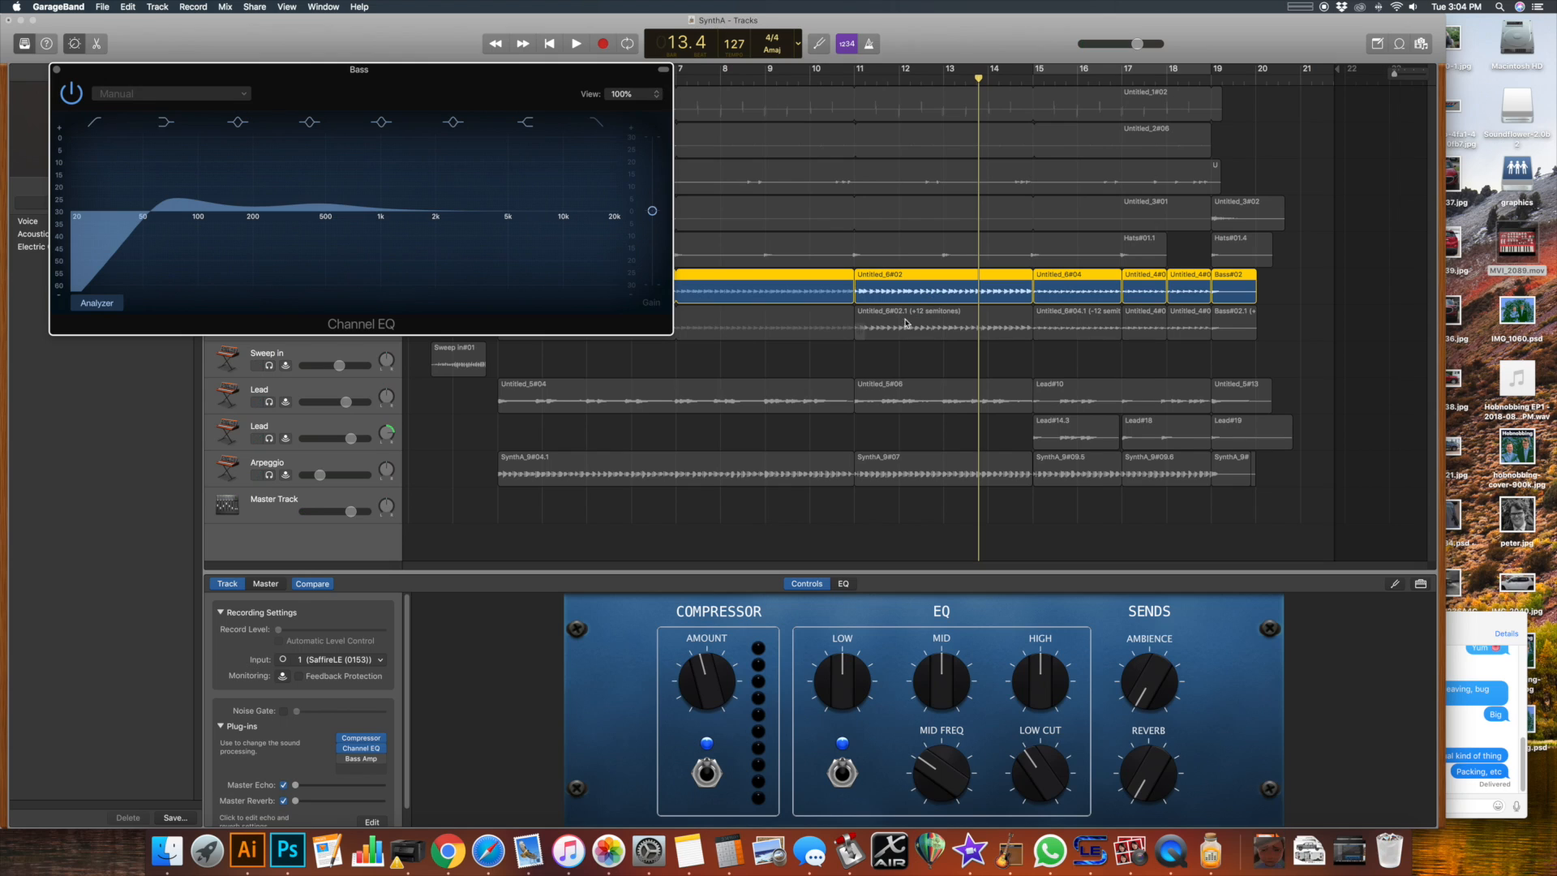
# Step: Play the first Bass track from bar 11 with its EQ showing, and close the Channel EQ window
pyautogui.keyDown('shift'); pyautogui.click(809, 293); pyautogui.keyUp('shift')
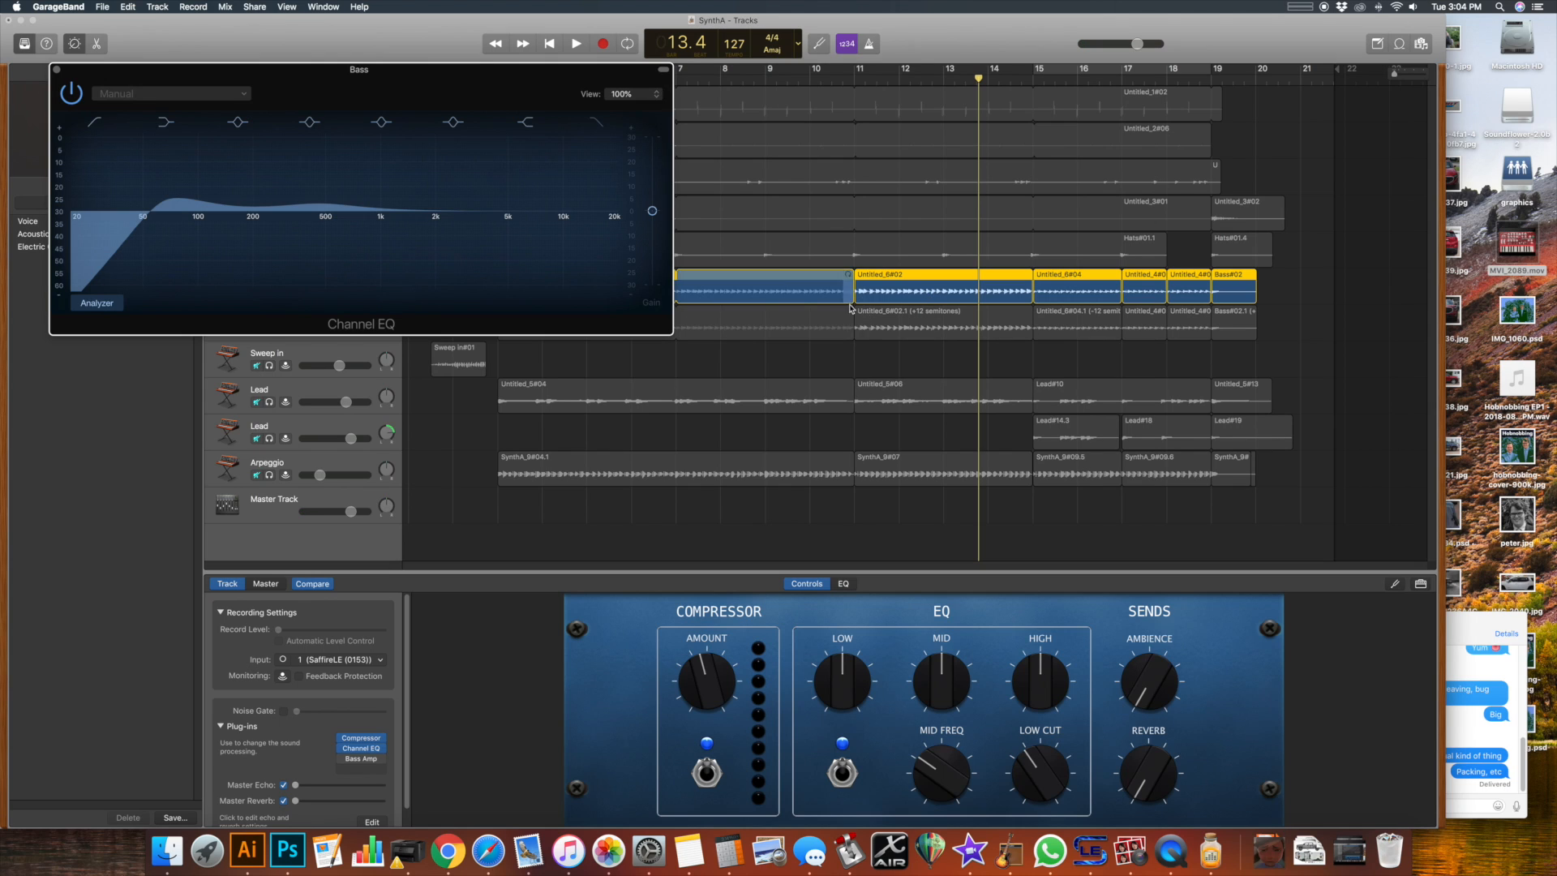
pyautogui.keyDown('shift'); pyautogui.click(806, 296); pyautogui.keyUp('shift')
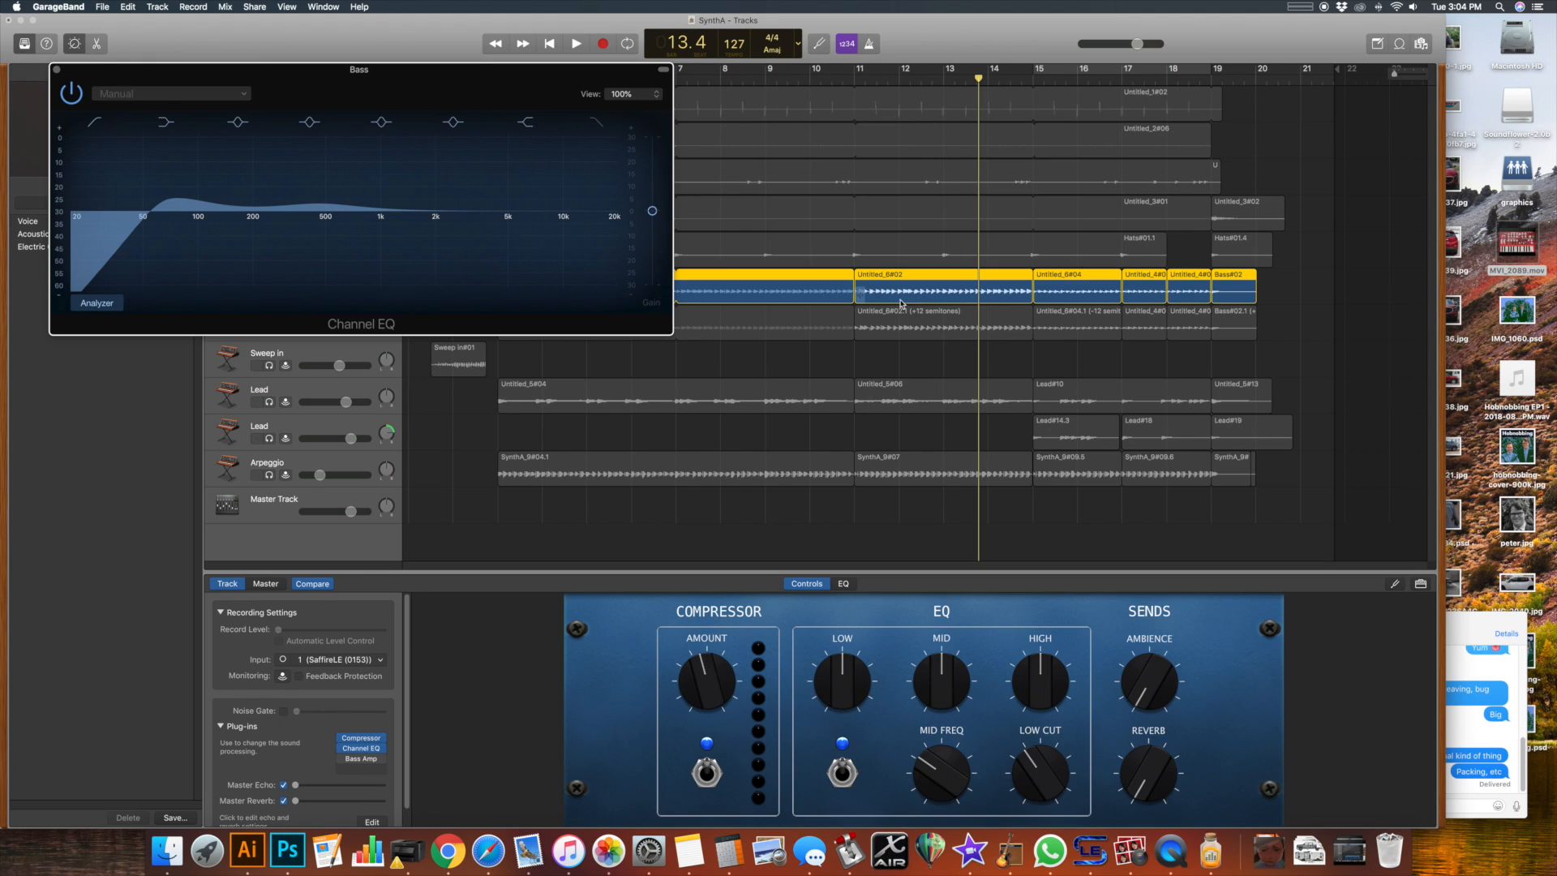
pyautogui.click(861, 74)
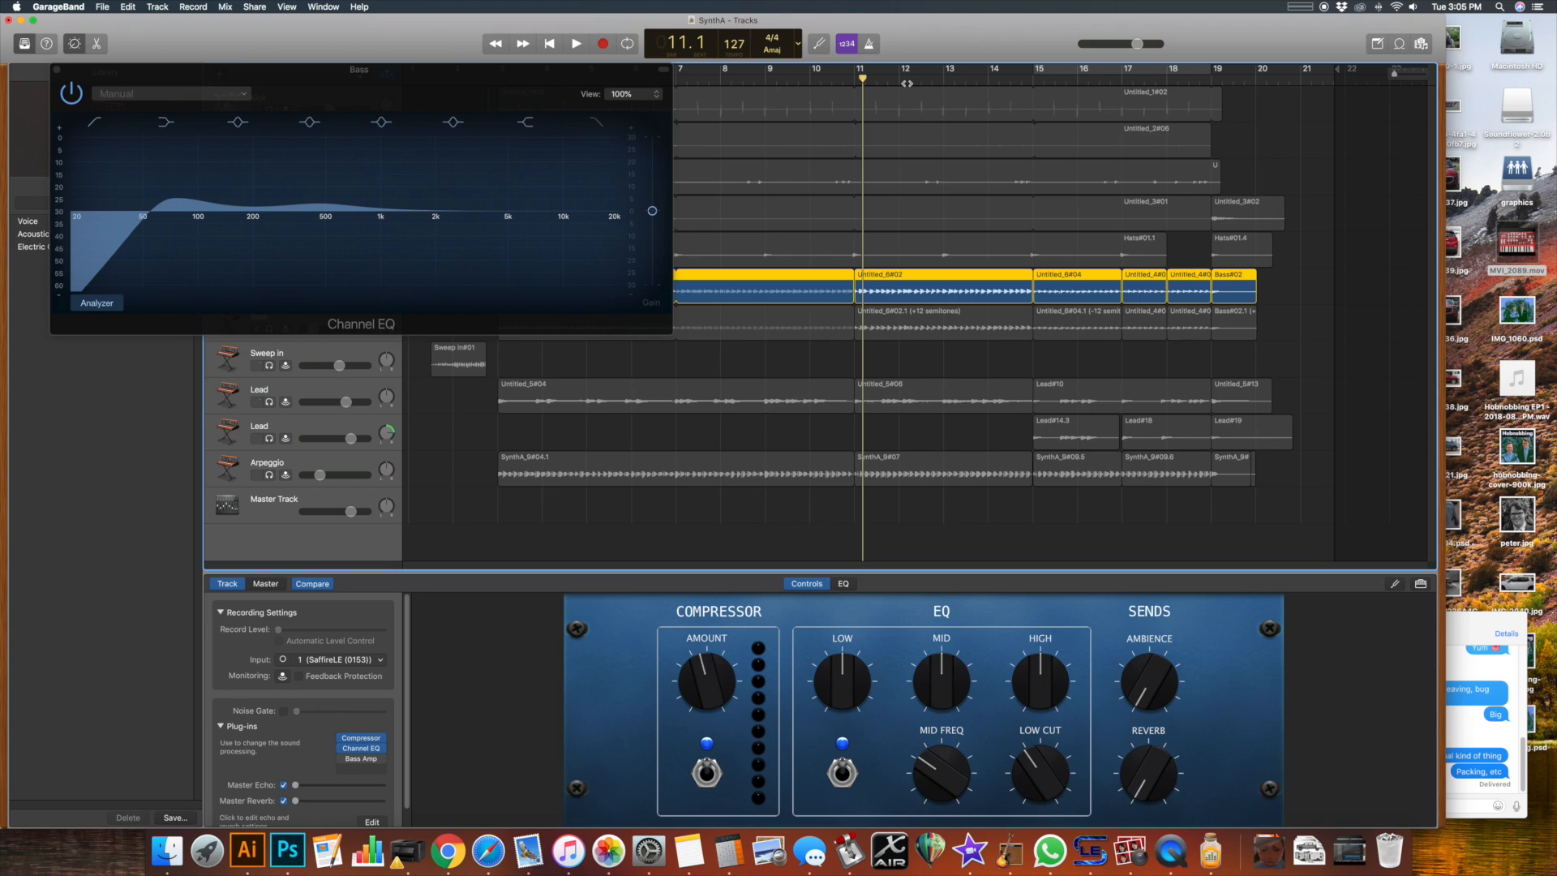
pyautogui.press('space')
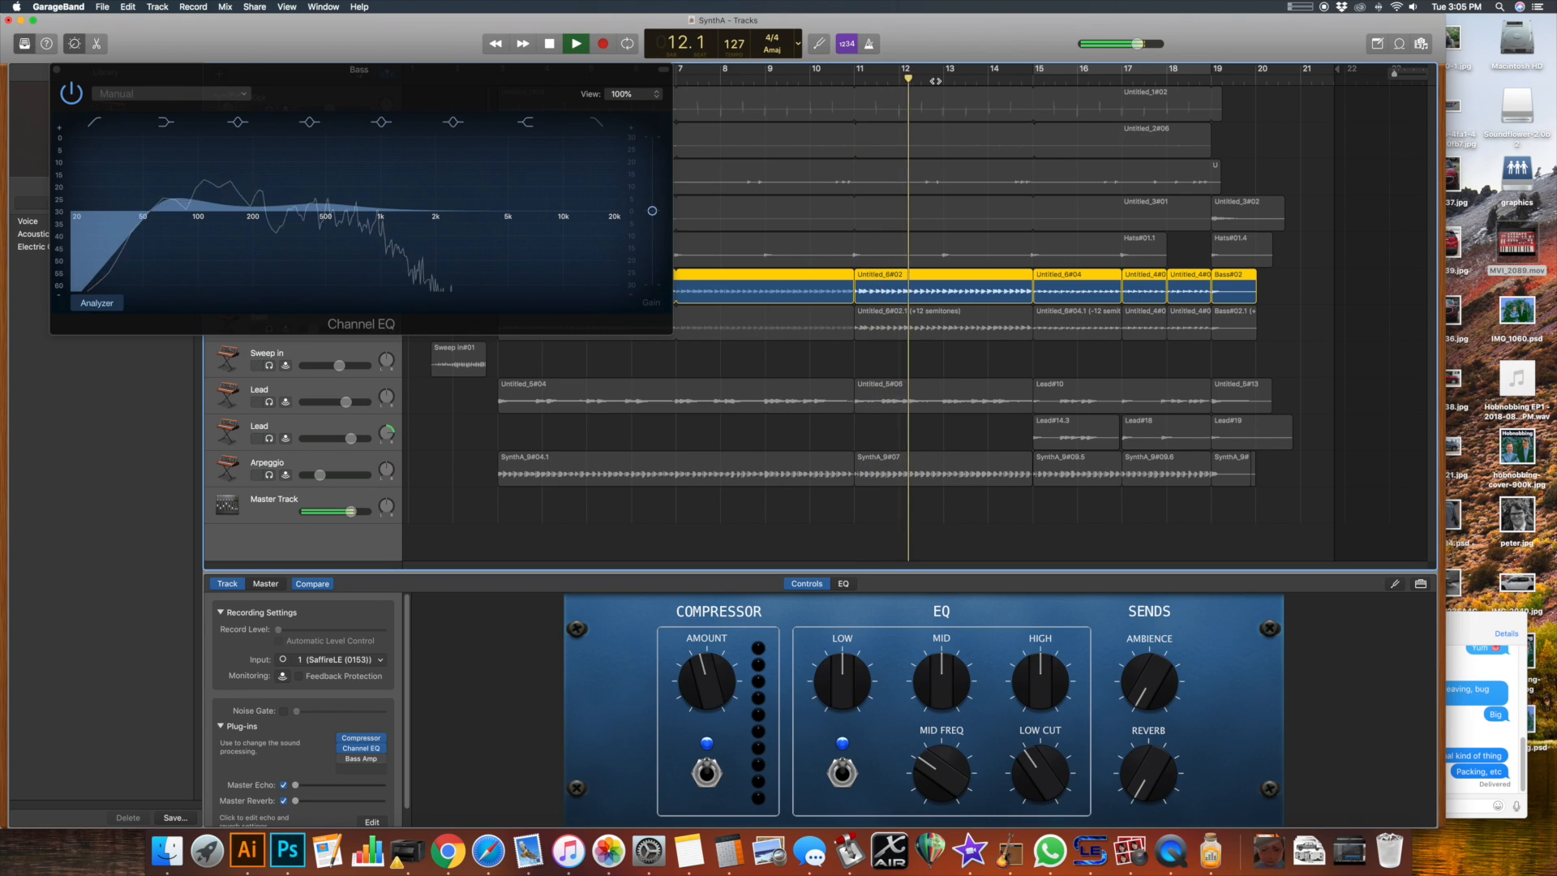
pyautogui.press('space')
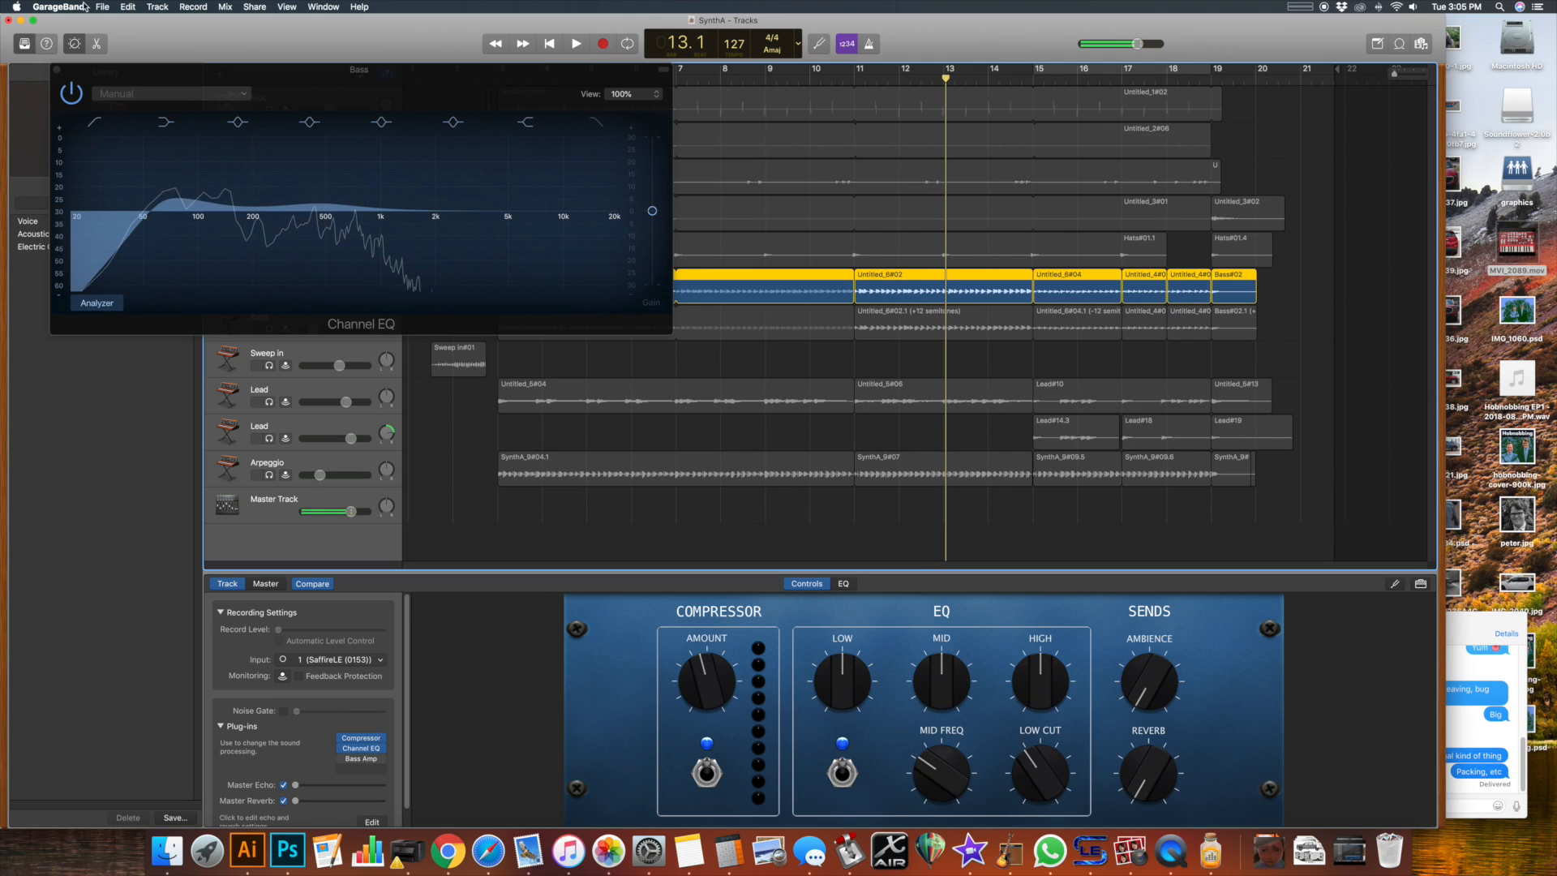
pyautogui.click(57, 70)
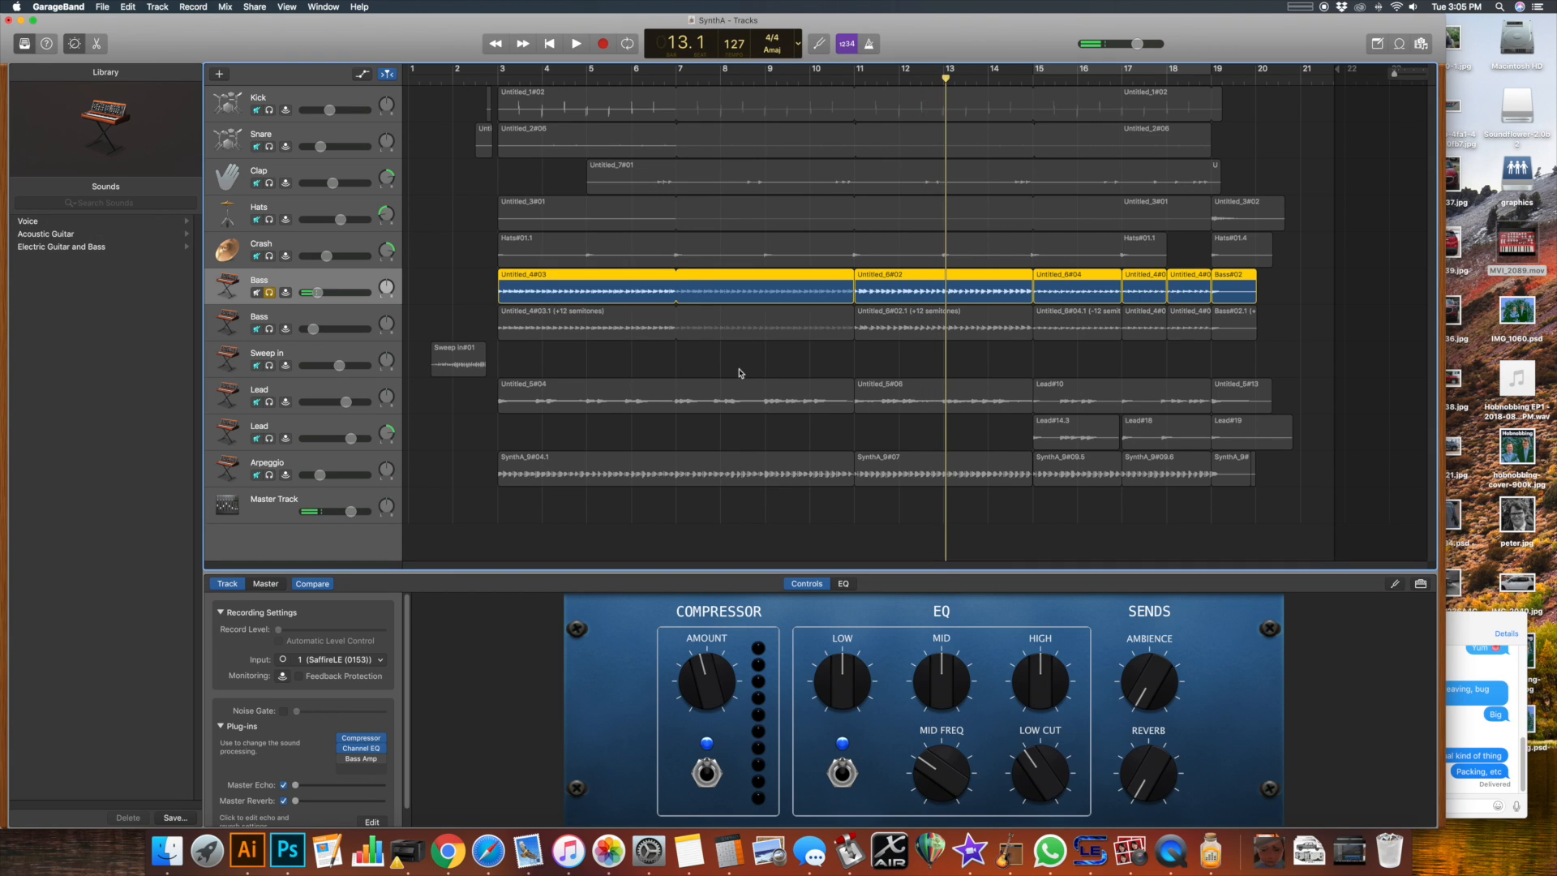
# Step: Select the second Bass track, turn on its Bass Amp plug-in and play the soloed bass
pyautogui.click(280, 317)
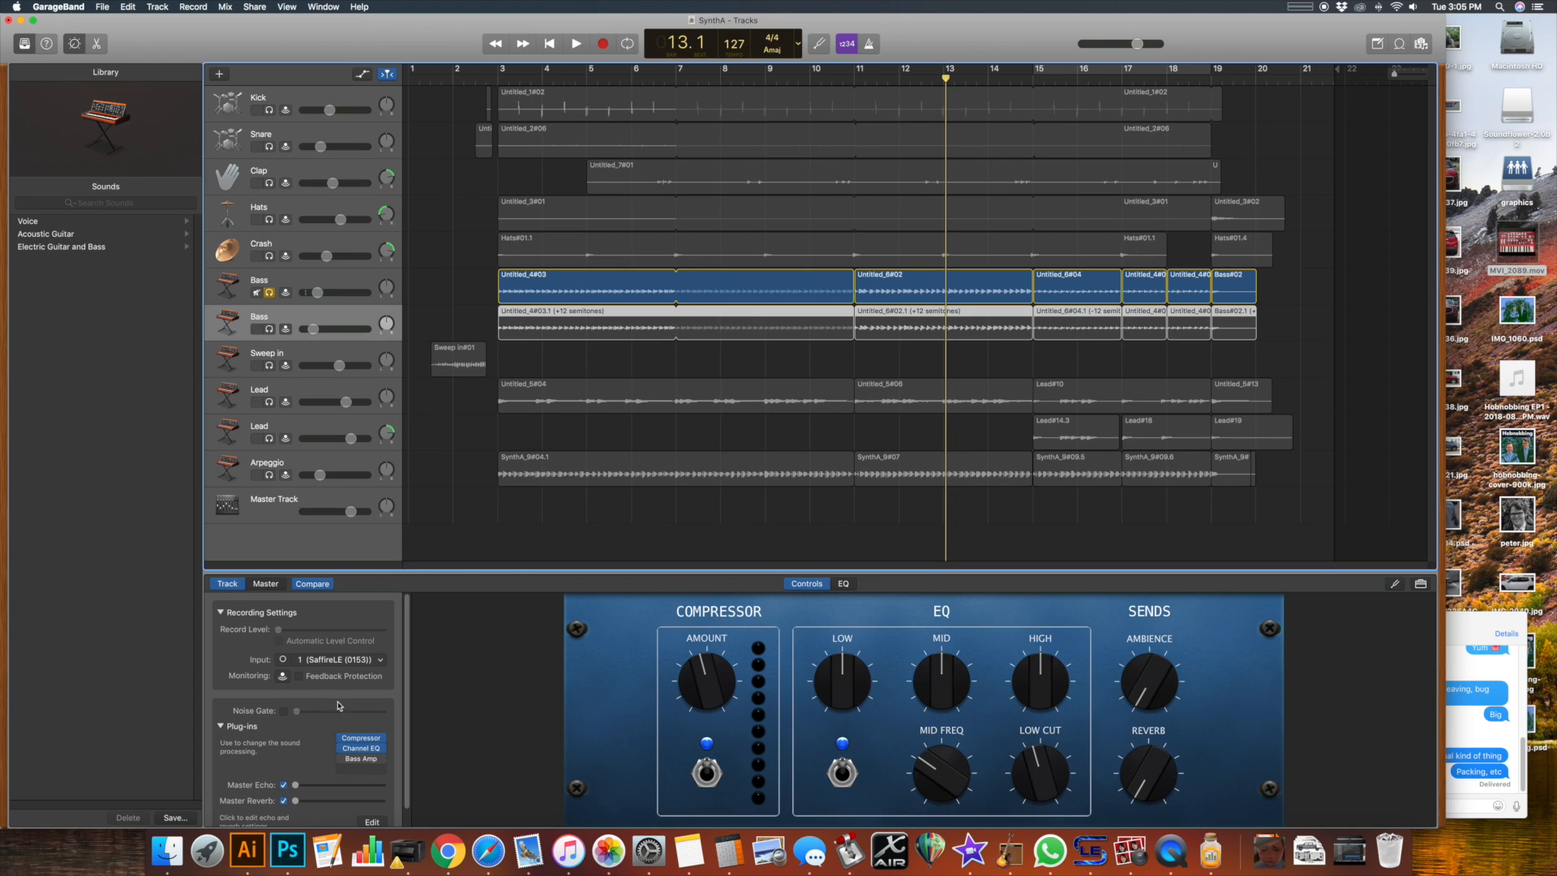
pyautogui.moveTo(346, 759)
pyautogui.press('space')
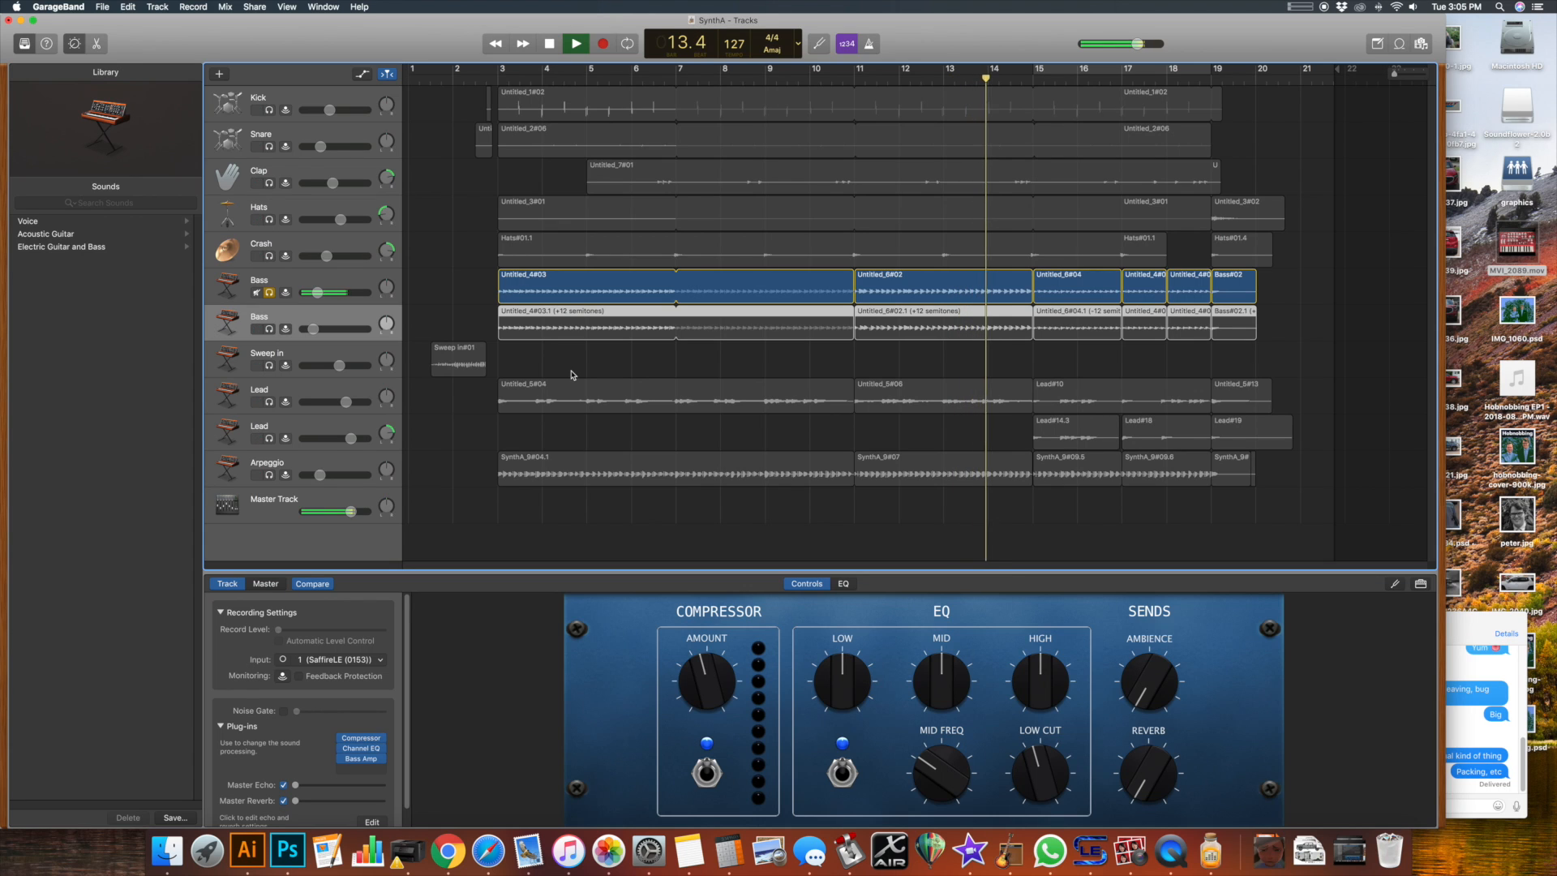
pyautogui.press('space')
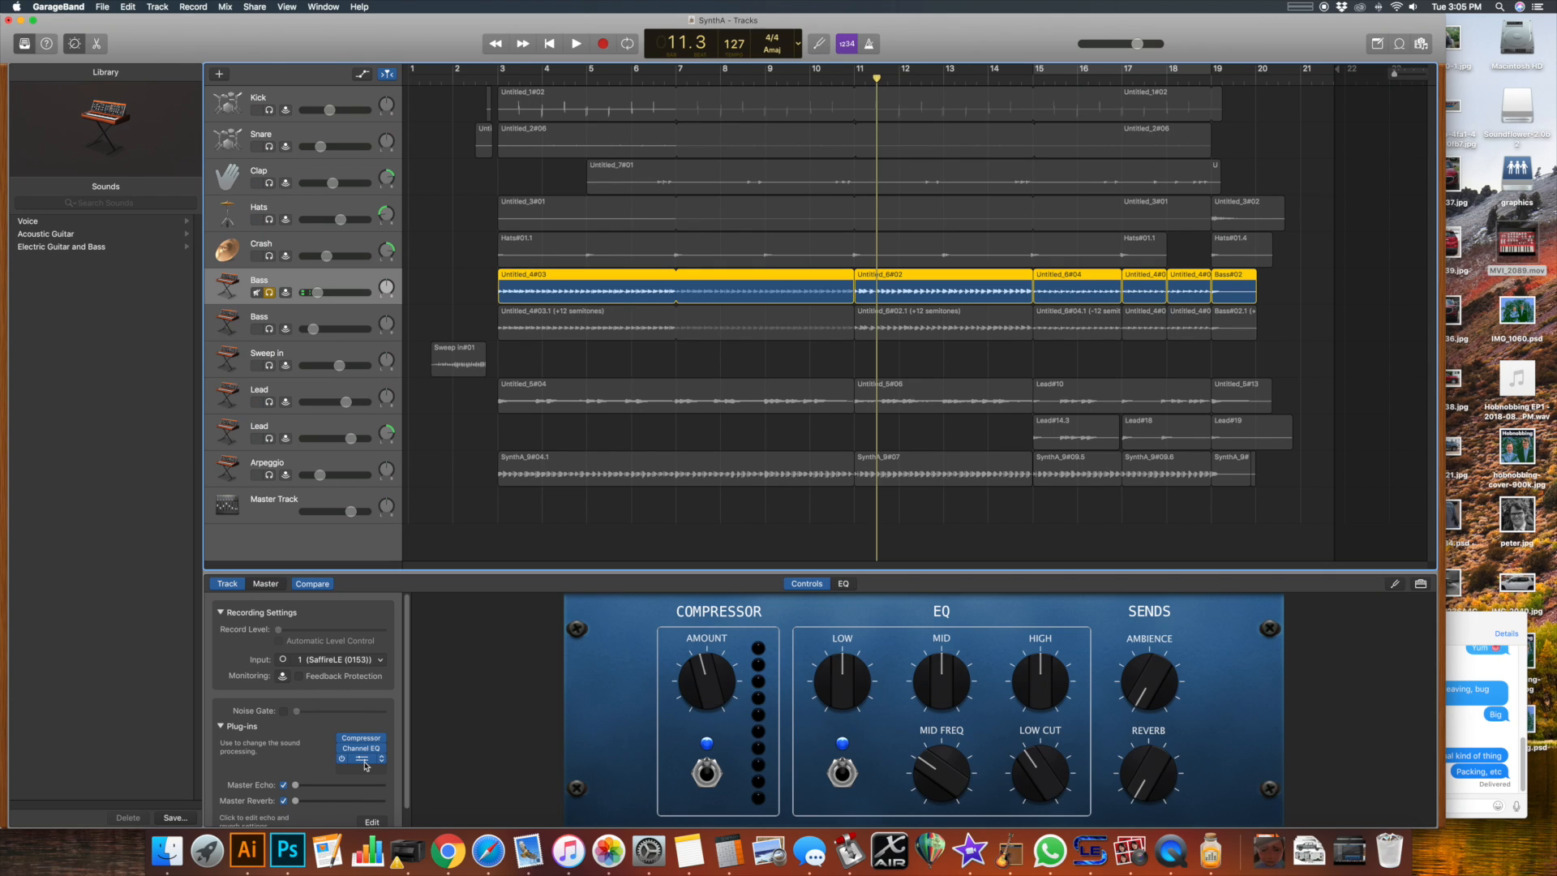
# Step: Open and turn on the first Bass track's Bass Amp, play the bass from bar 11 and close the amp window
pyautogui.click(362, 760)
pyautogui.press('space')
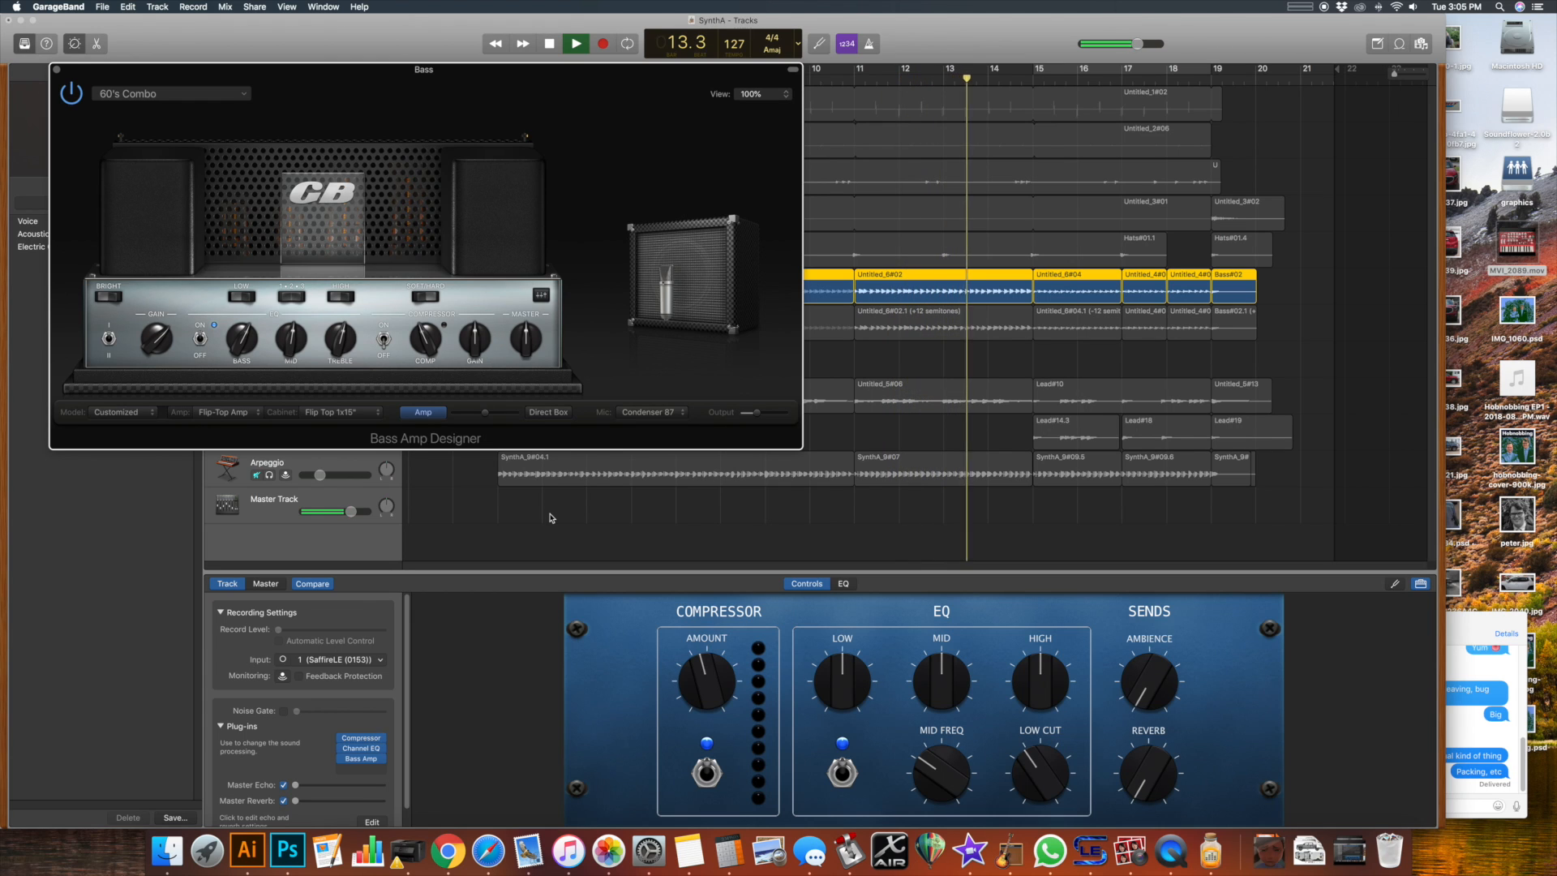
pyautogui.press('space')
pyautogui.click(55, 69)
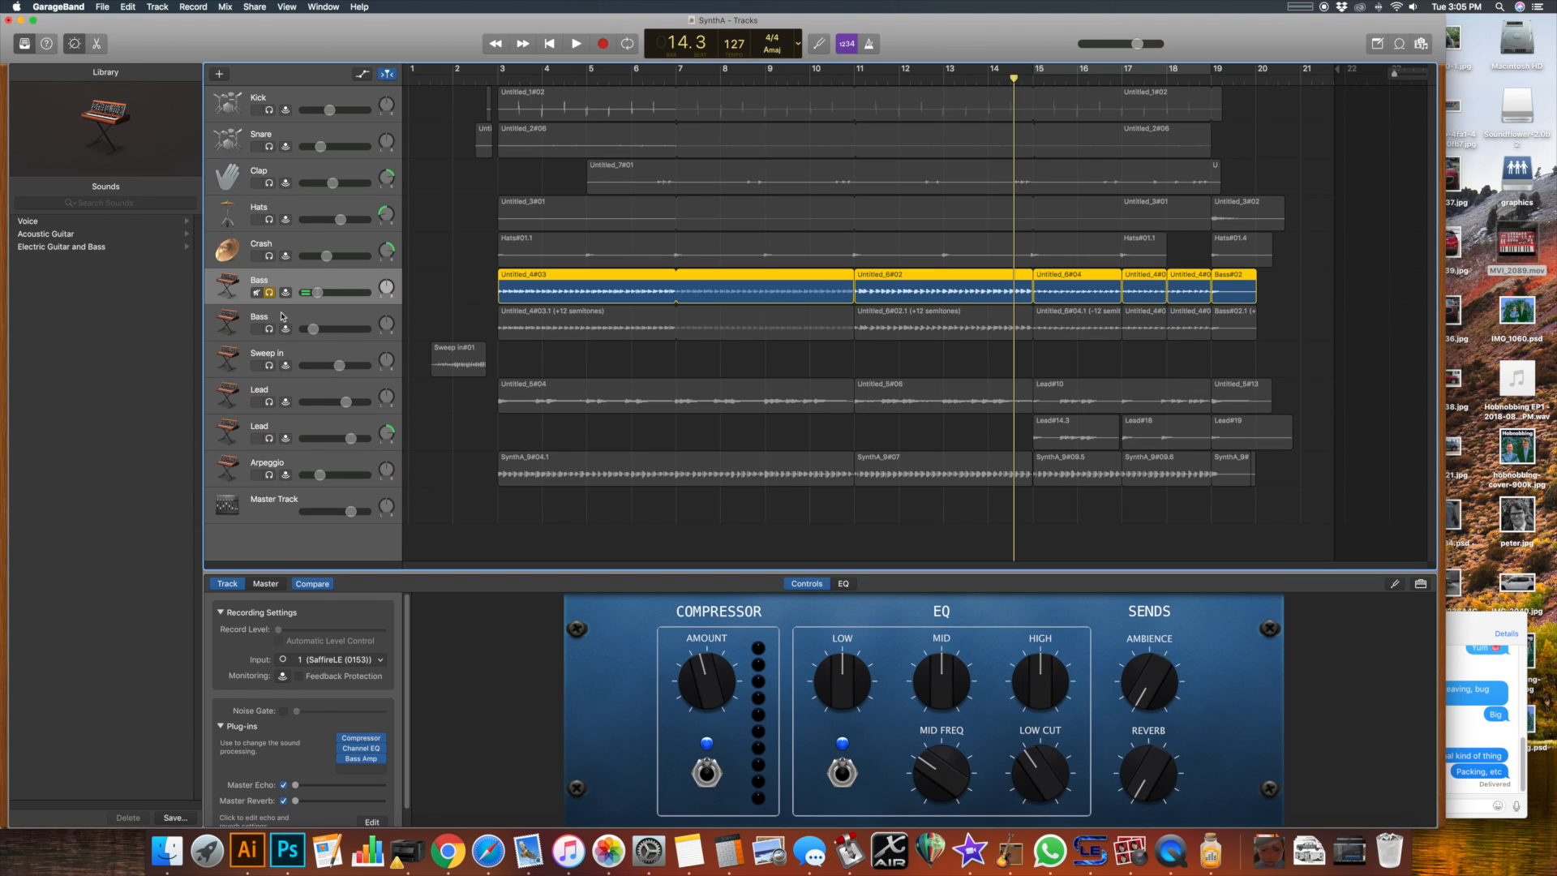
# Step: Select and solo the second Bass track, and remove the solo from the first Bass track
pyautogui.click(299, 318)
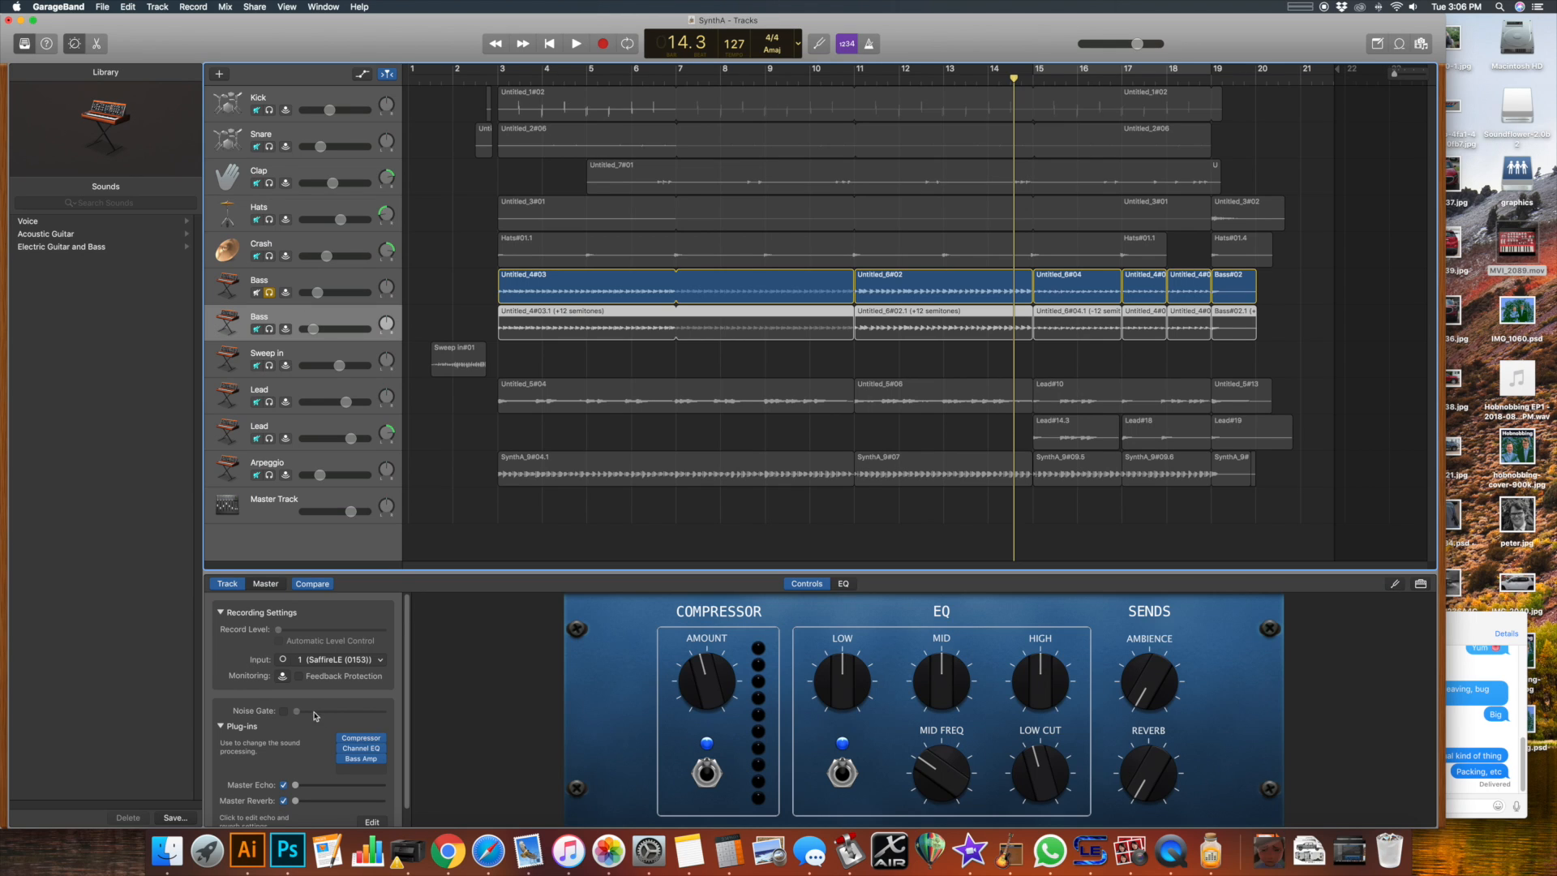
pyautogui.scroll(-2, 314, 713)
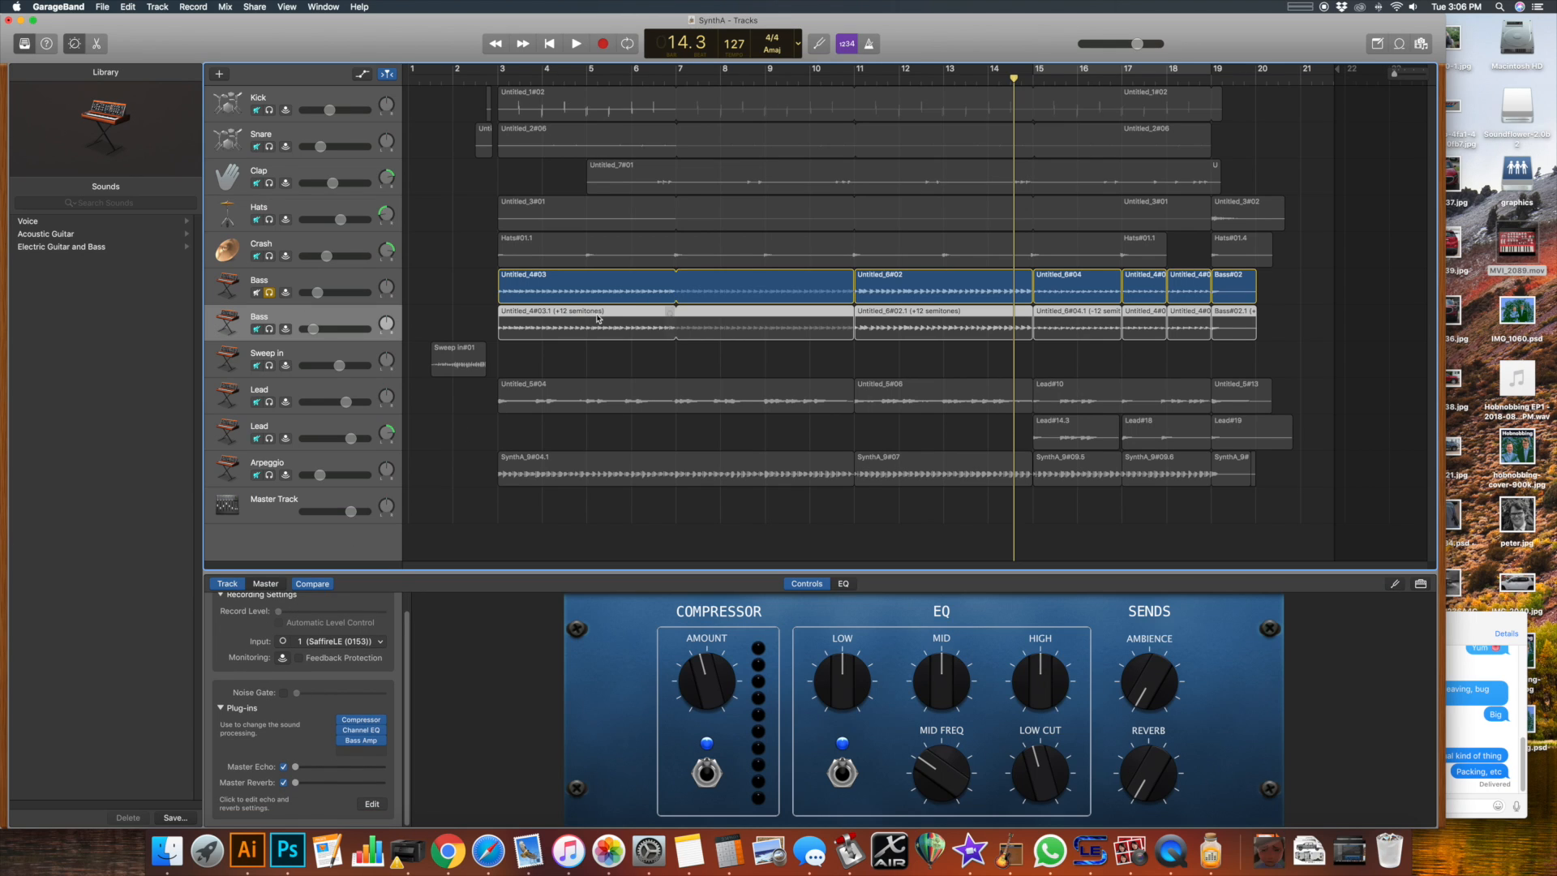
pyautogui.click(269, 329)
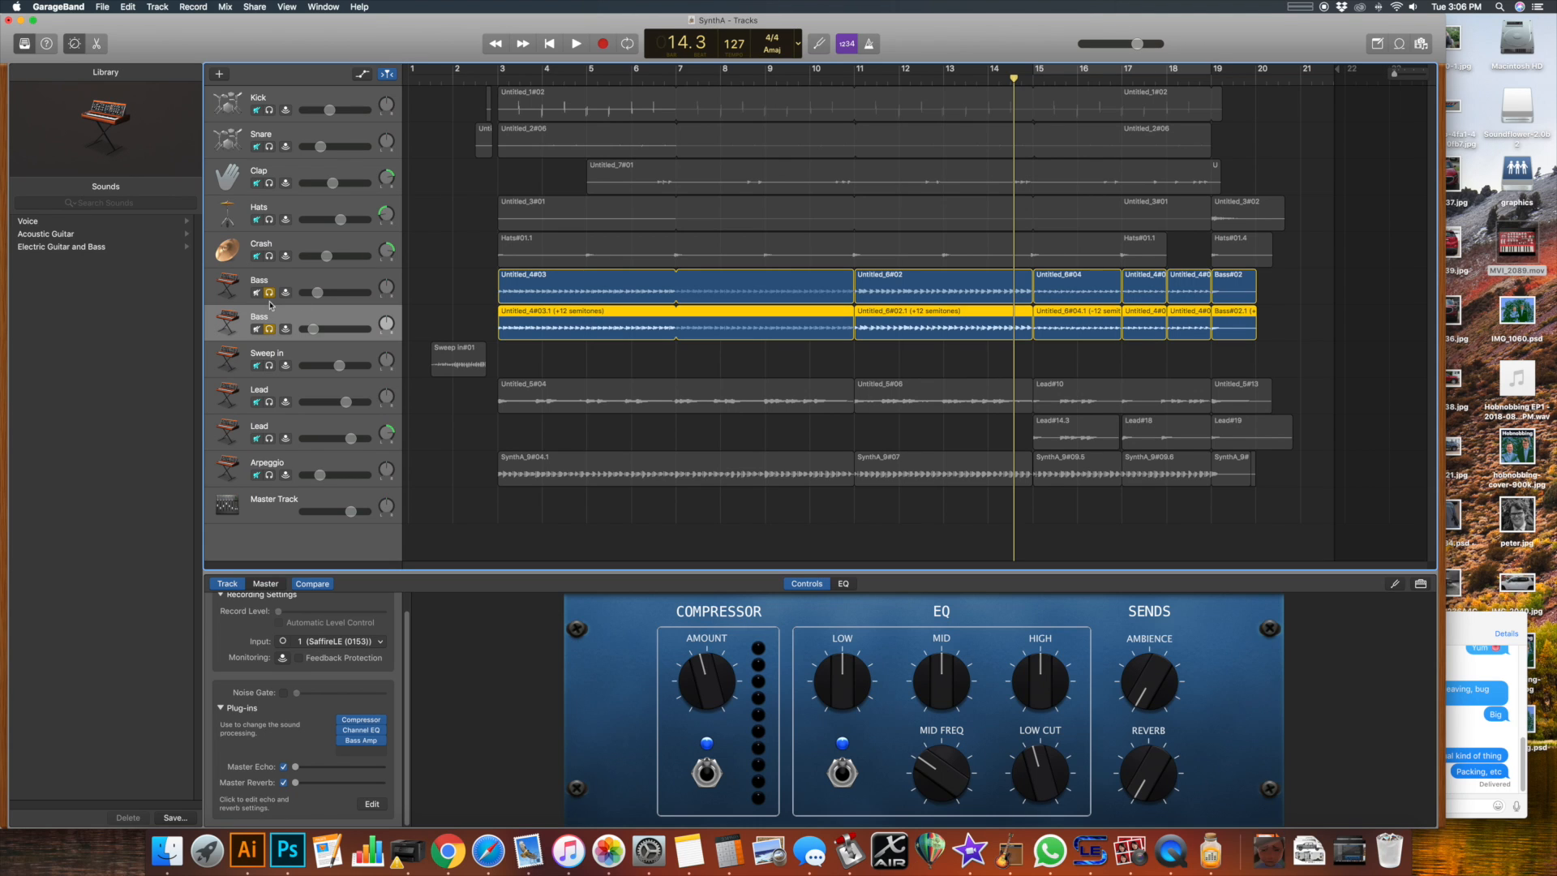
pyautogui.click(269, 293)
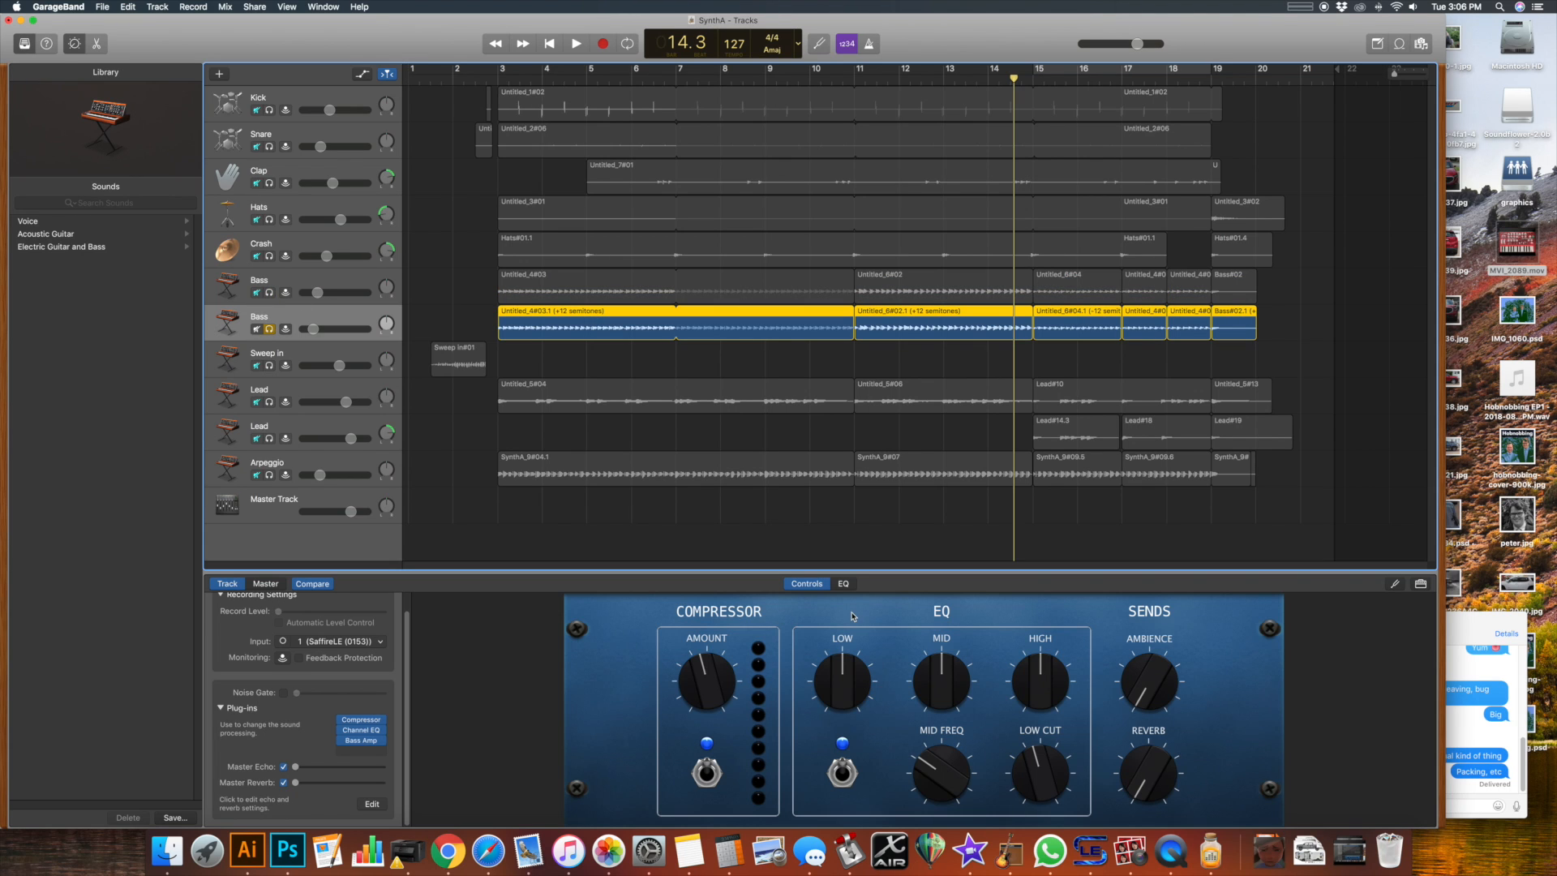
# Step: Examine the Transpose setting of each region on the second Bass track in the audio editor
pyautogui.press('e')
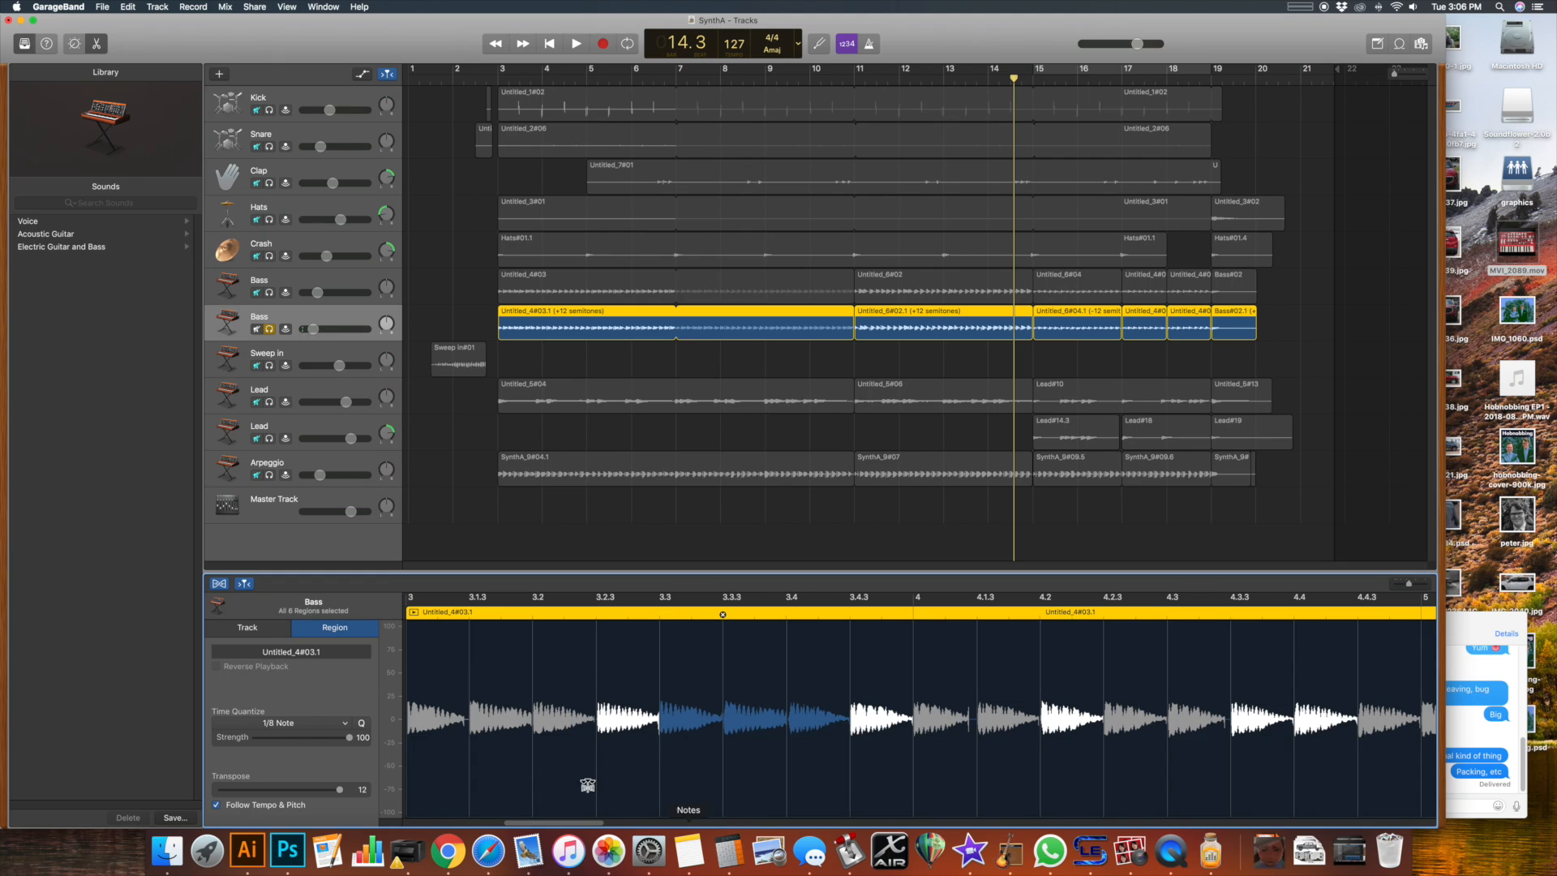
pyautogui.click(652, 360)
pyautogui.click(611, 319)
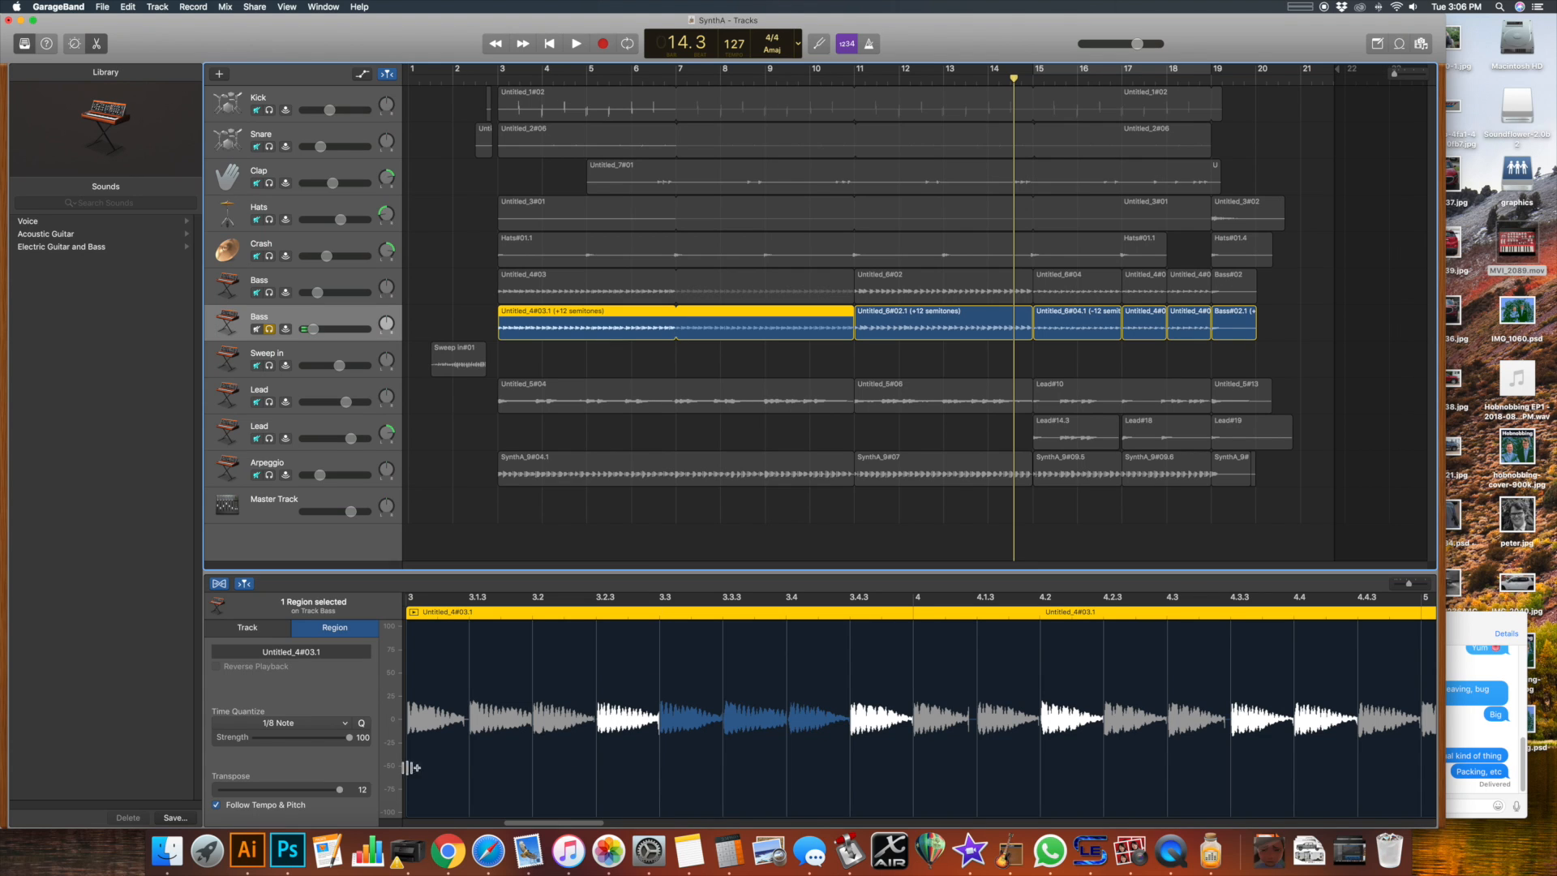
pyautogui.click(913, 318)
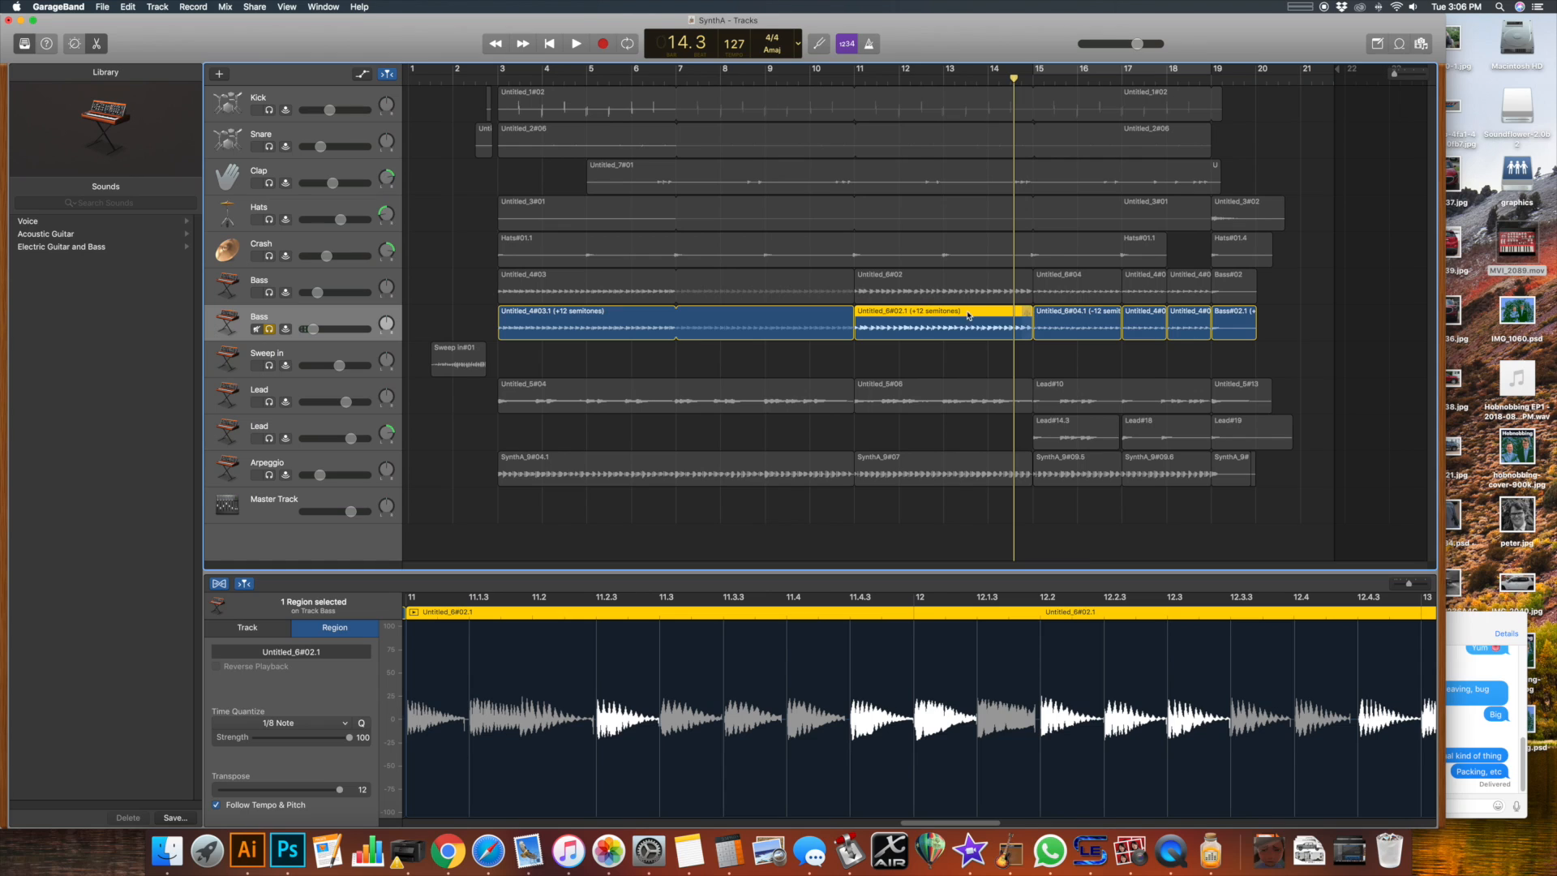
pyautogui.click(1090, 314)
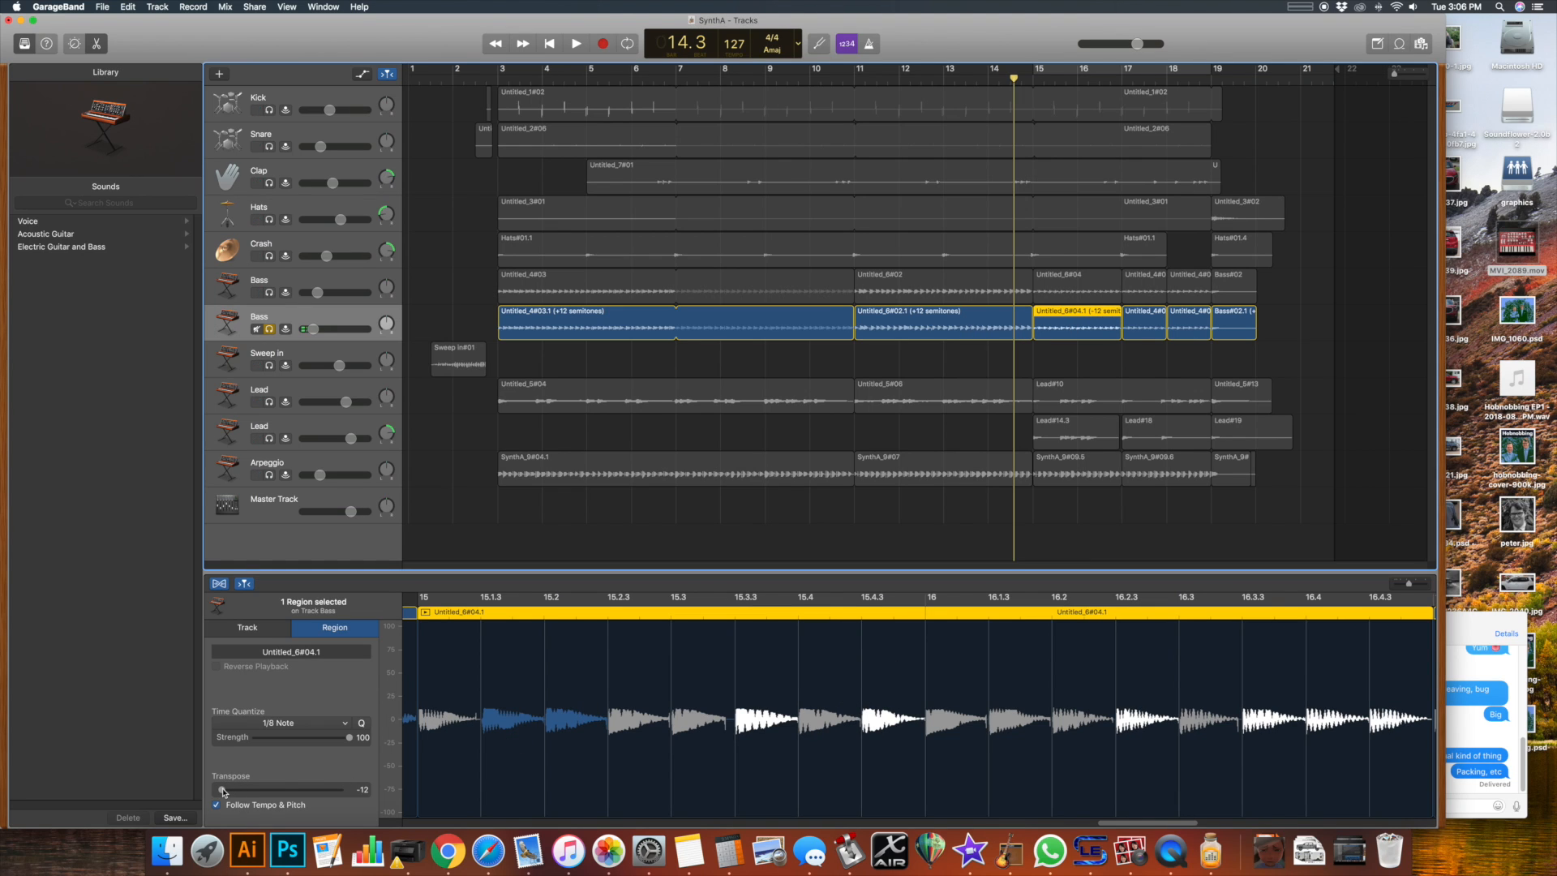
pyautogui.click(1090, 367)
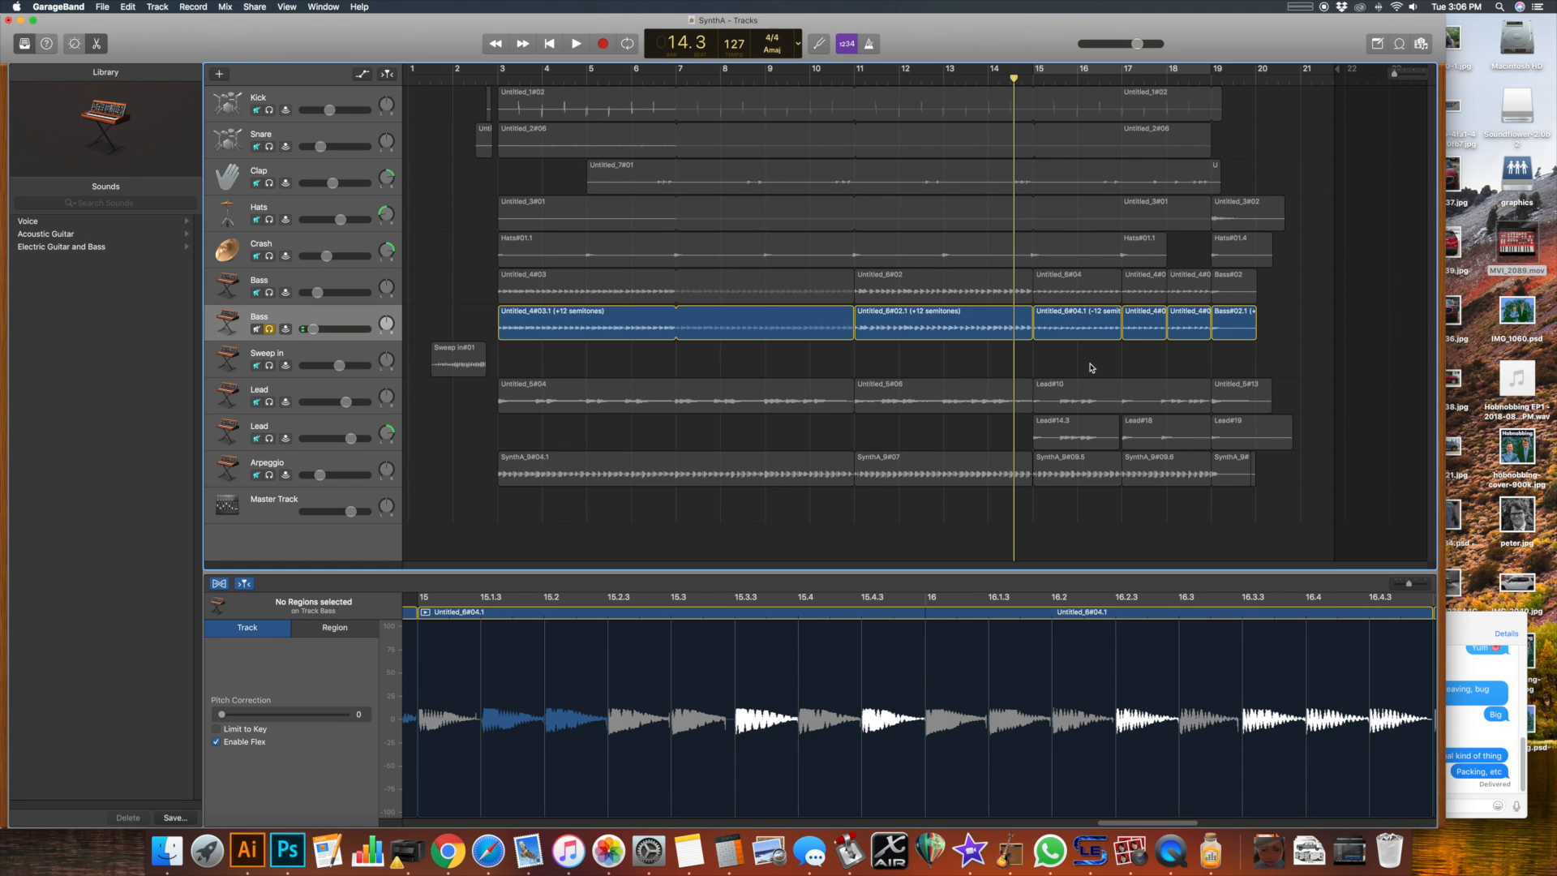
pyautogui.click(1141, 311)
pyautogui.click(1191, 314)
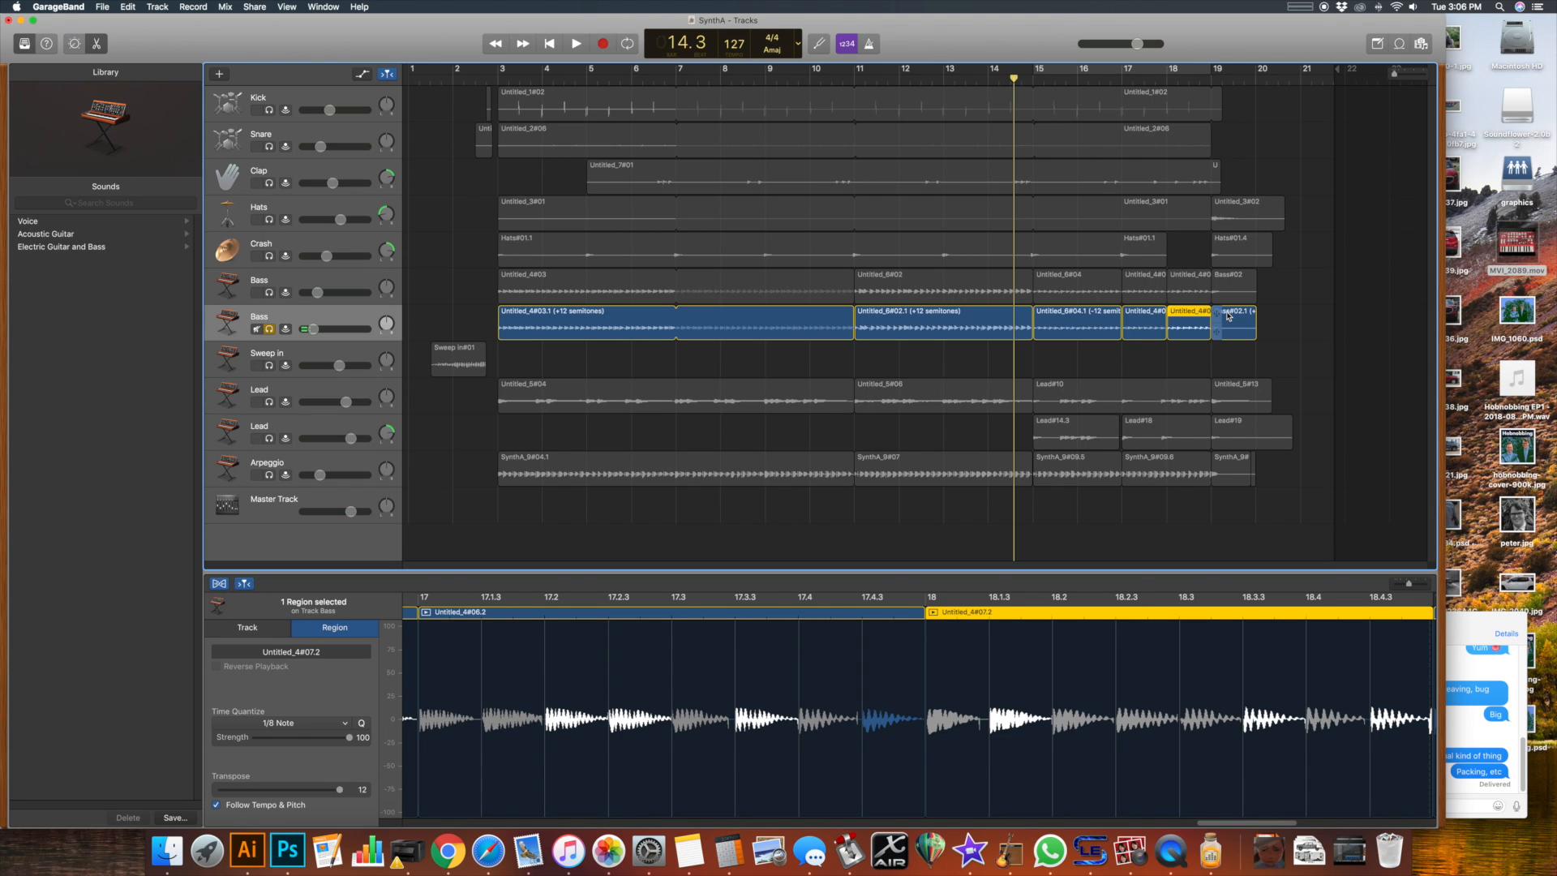
pyautogui.click(1229, 316)
pyautogui.click(566, 357)
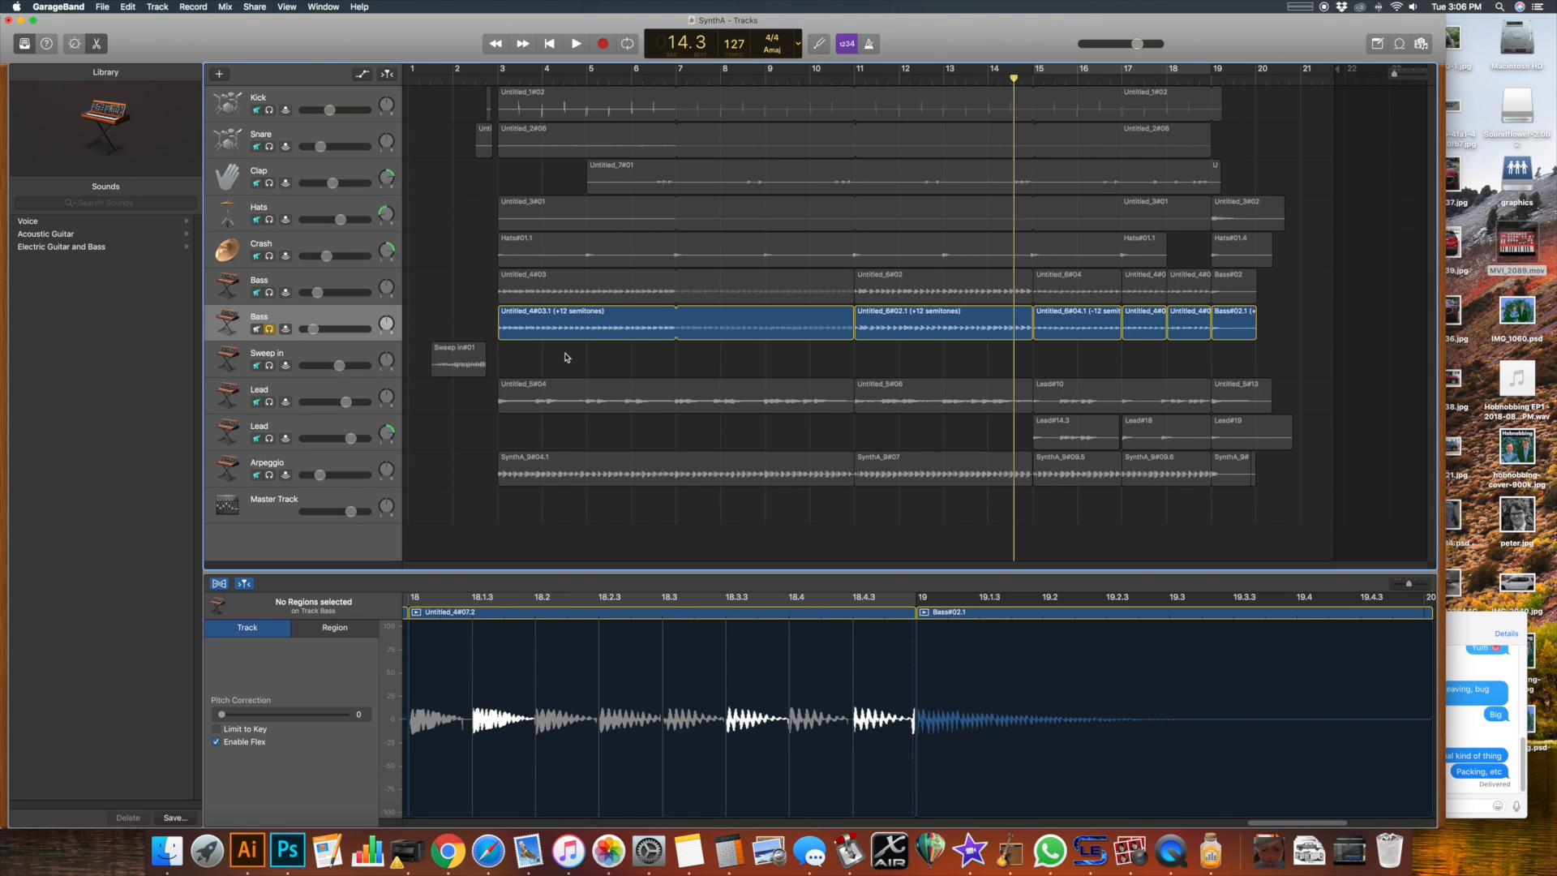
# Step: Play the soloed second Bass track from bar 5 and bring back its plug-in controls
pyautogui.click(552, 78)
pyautogui.click(598, 79)
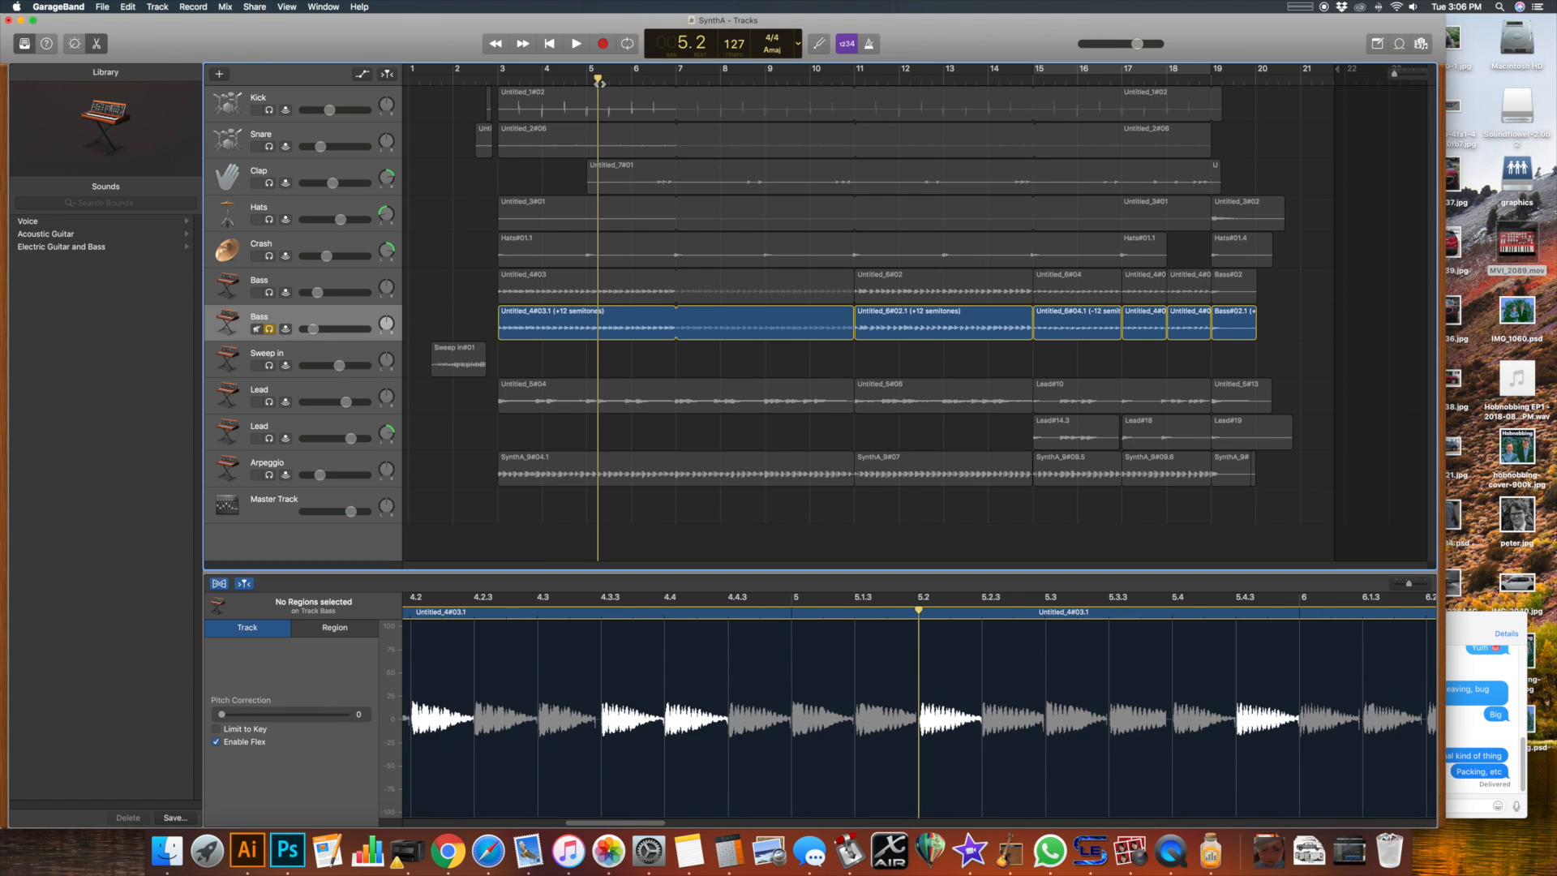
pyautogui.press('space')
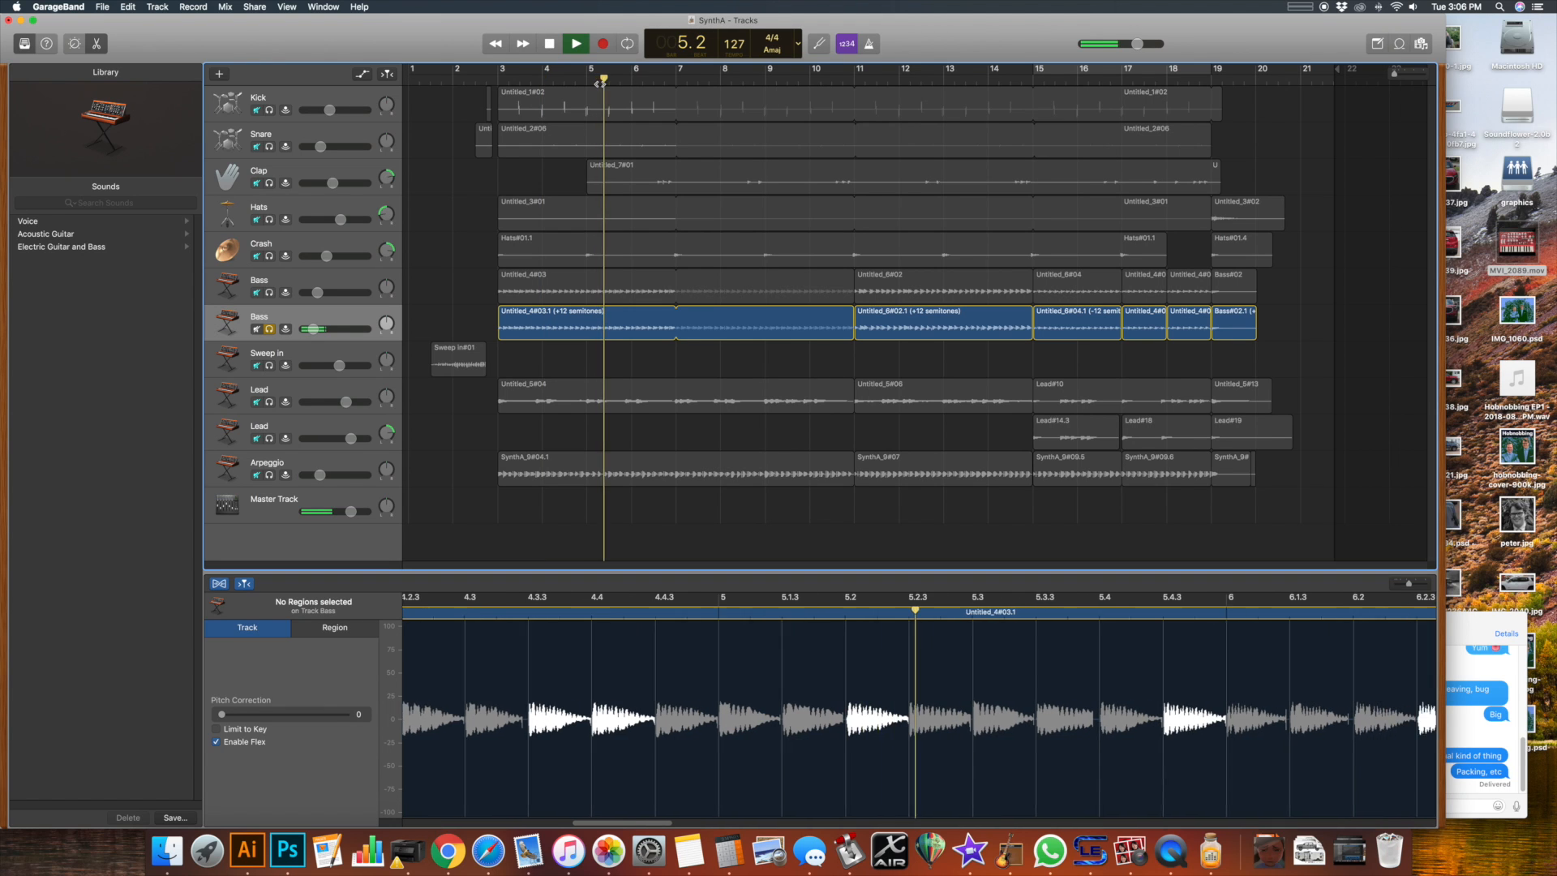
pyautogui.click(290, 336)
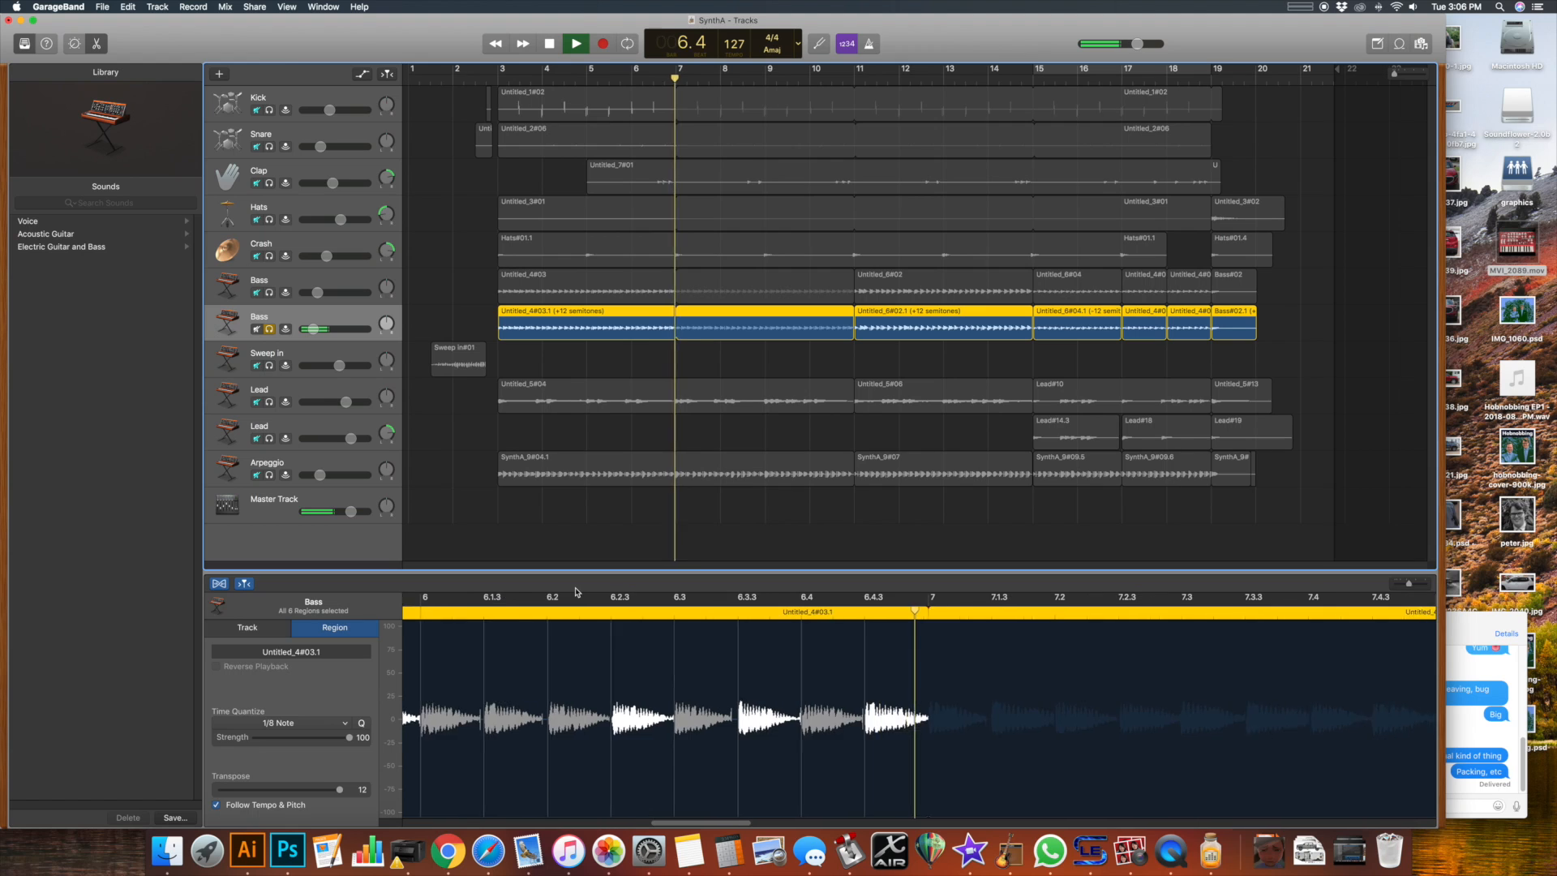
pyautogui.press('b')
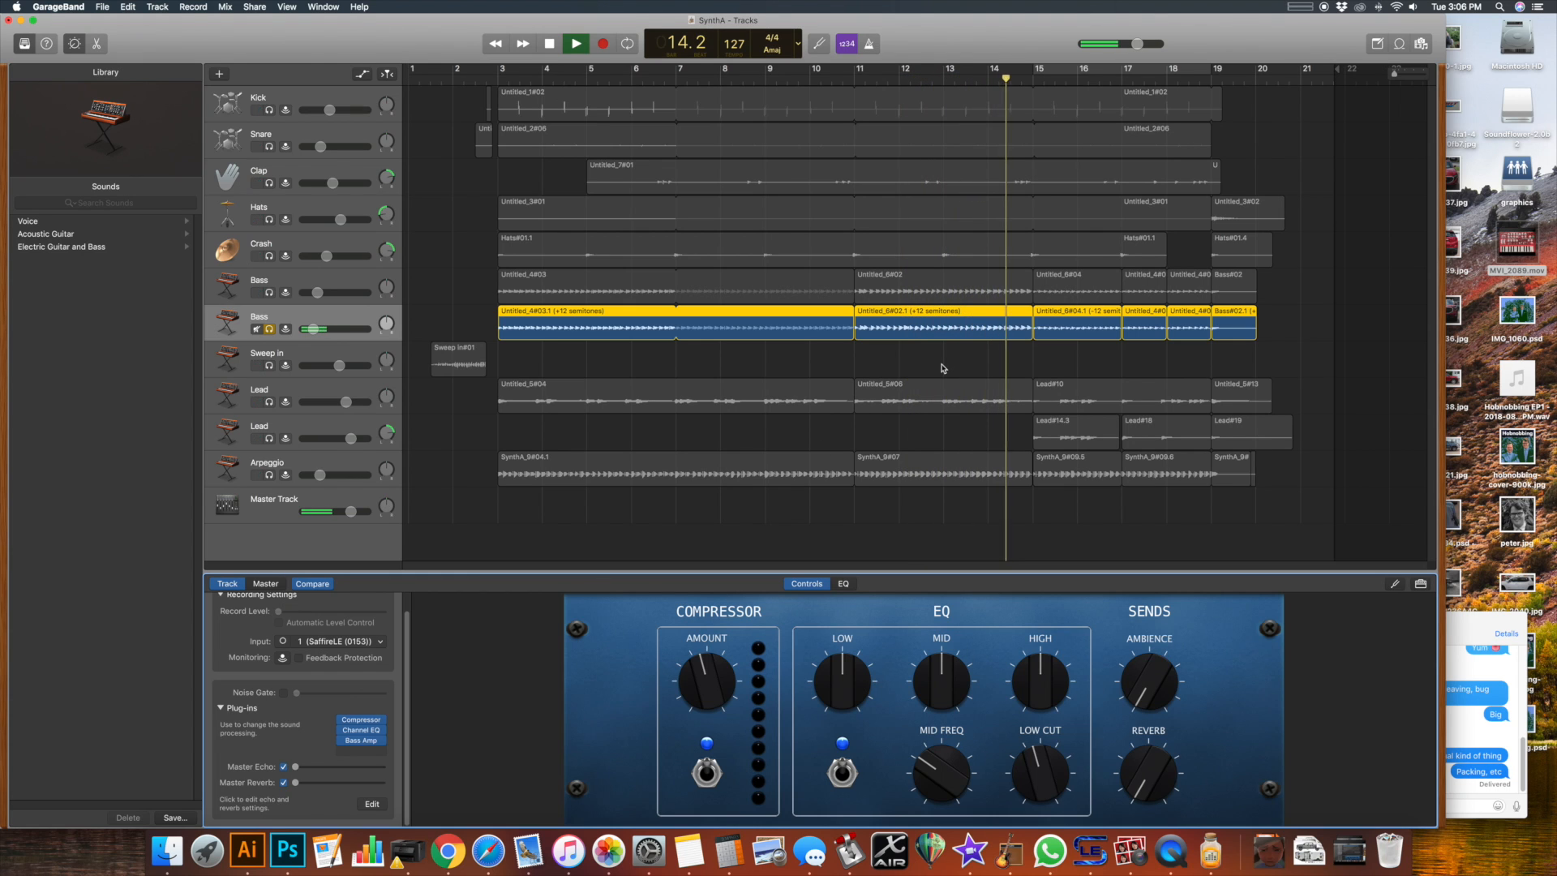
pyautogui.press('space')
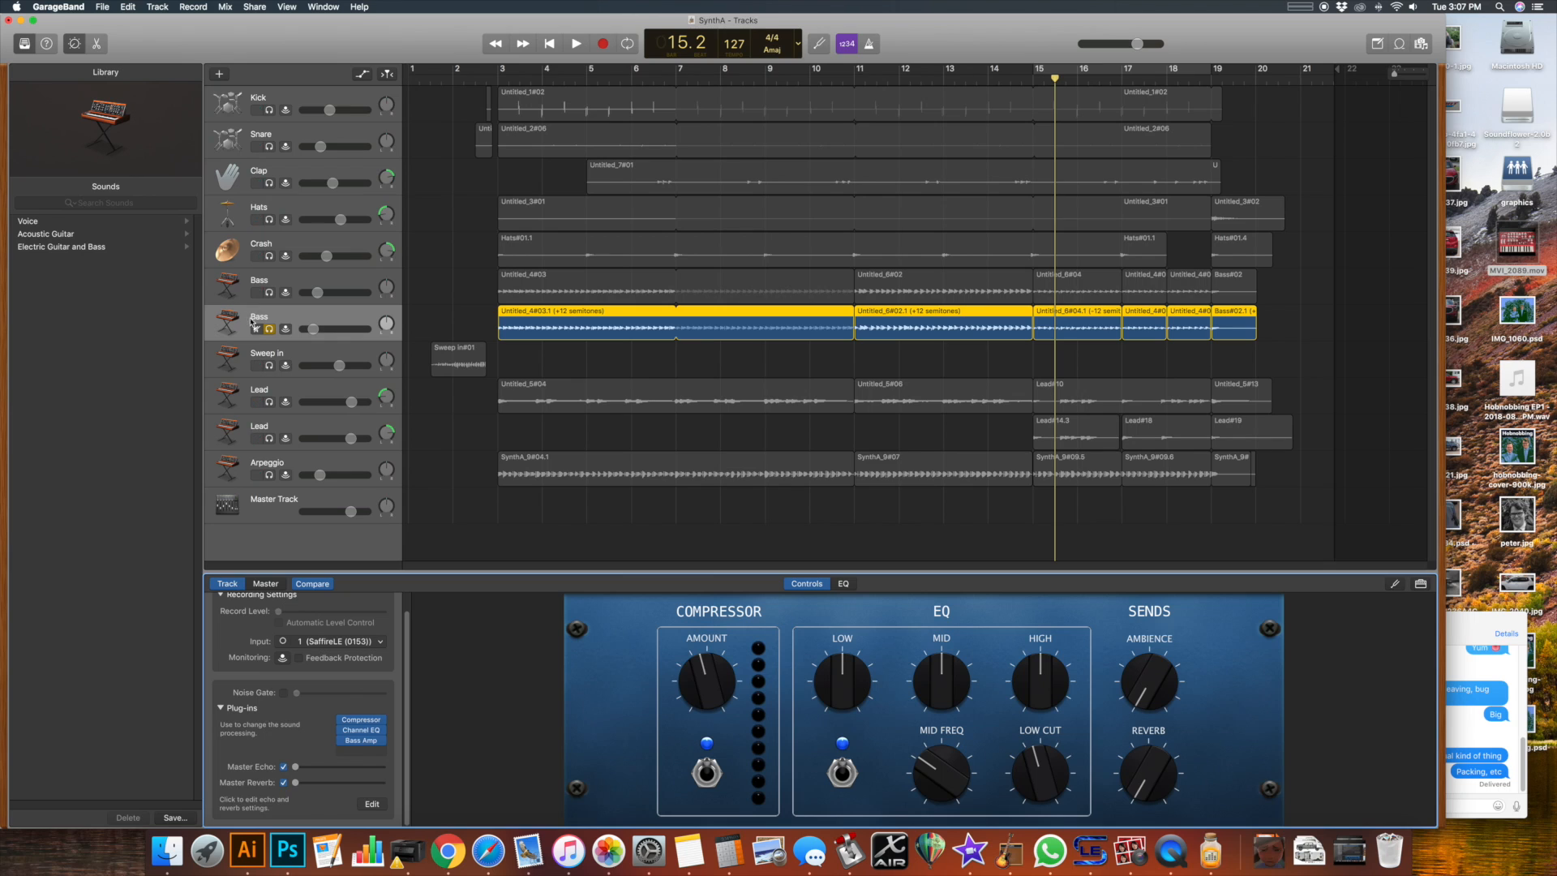
# Step: Solo the first Bass track as well and play both Bass tracks together from bar 5
pyautogui.click(269, 294)
pyautogui.click(599, 84)
pyautogui.press('space')
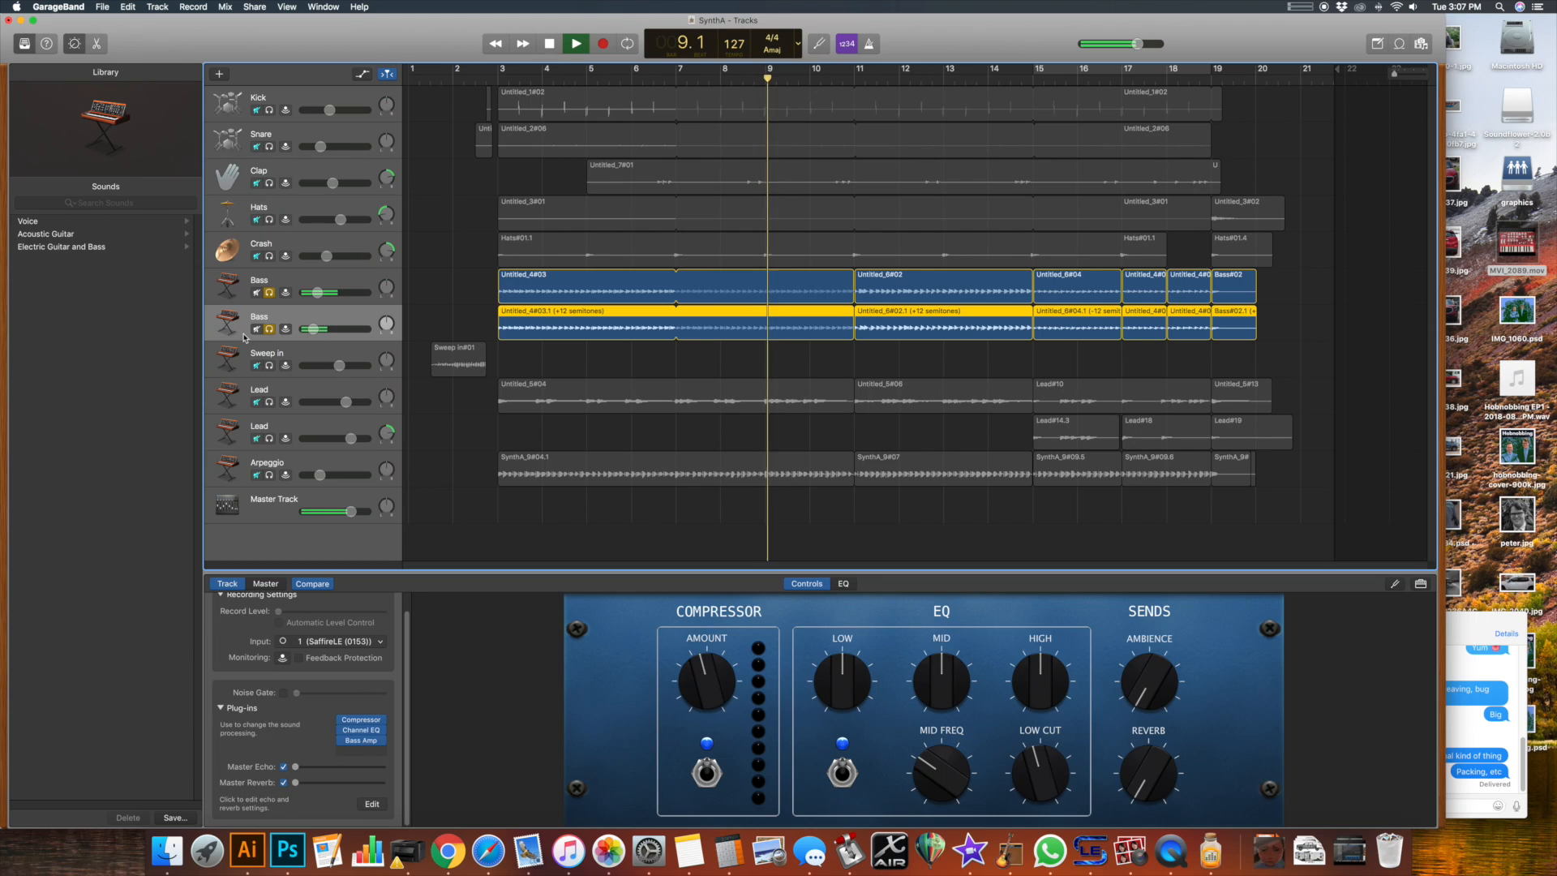
# Step: Compare the first Bass track alone with both together by removing and restoring the second Bass track's solo, and stop playback
pyautogui.click(269, 328)
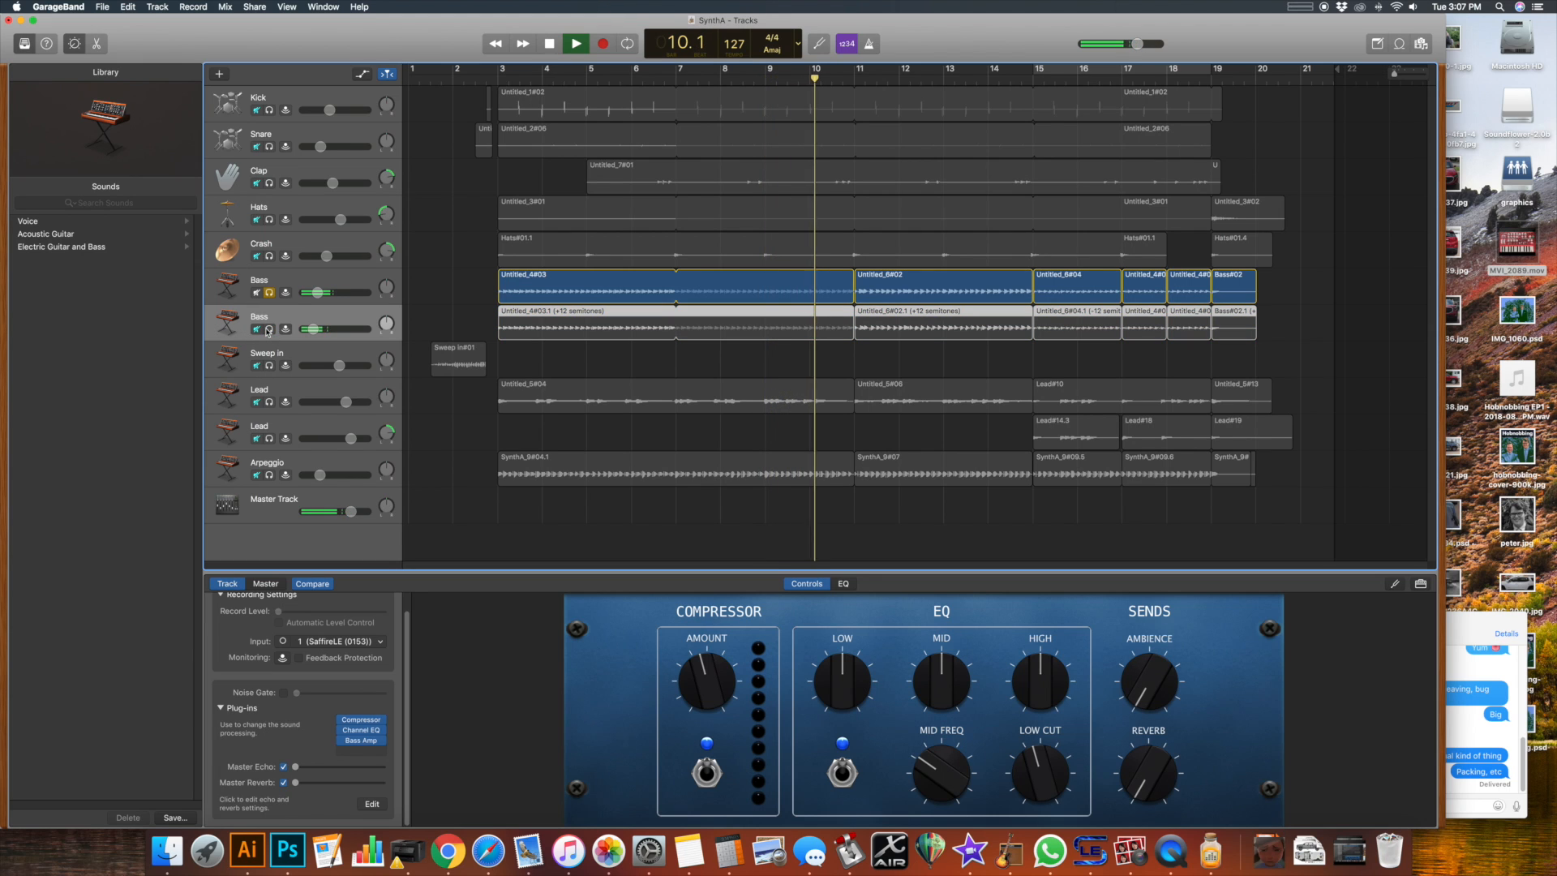
pyautogui.click(284, 328)
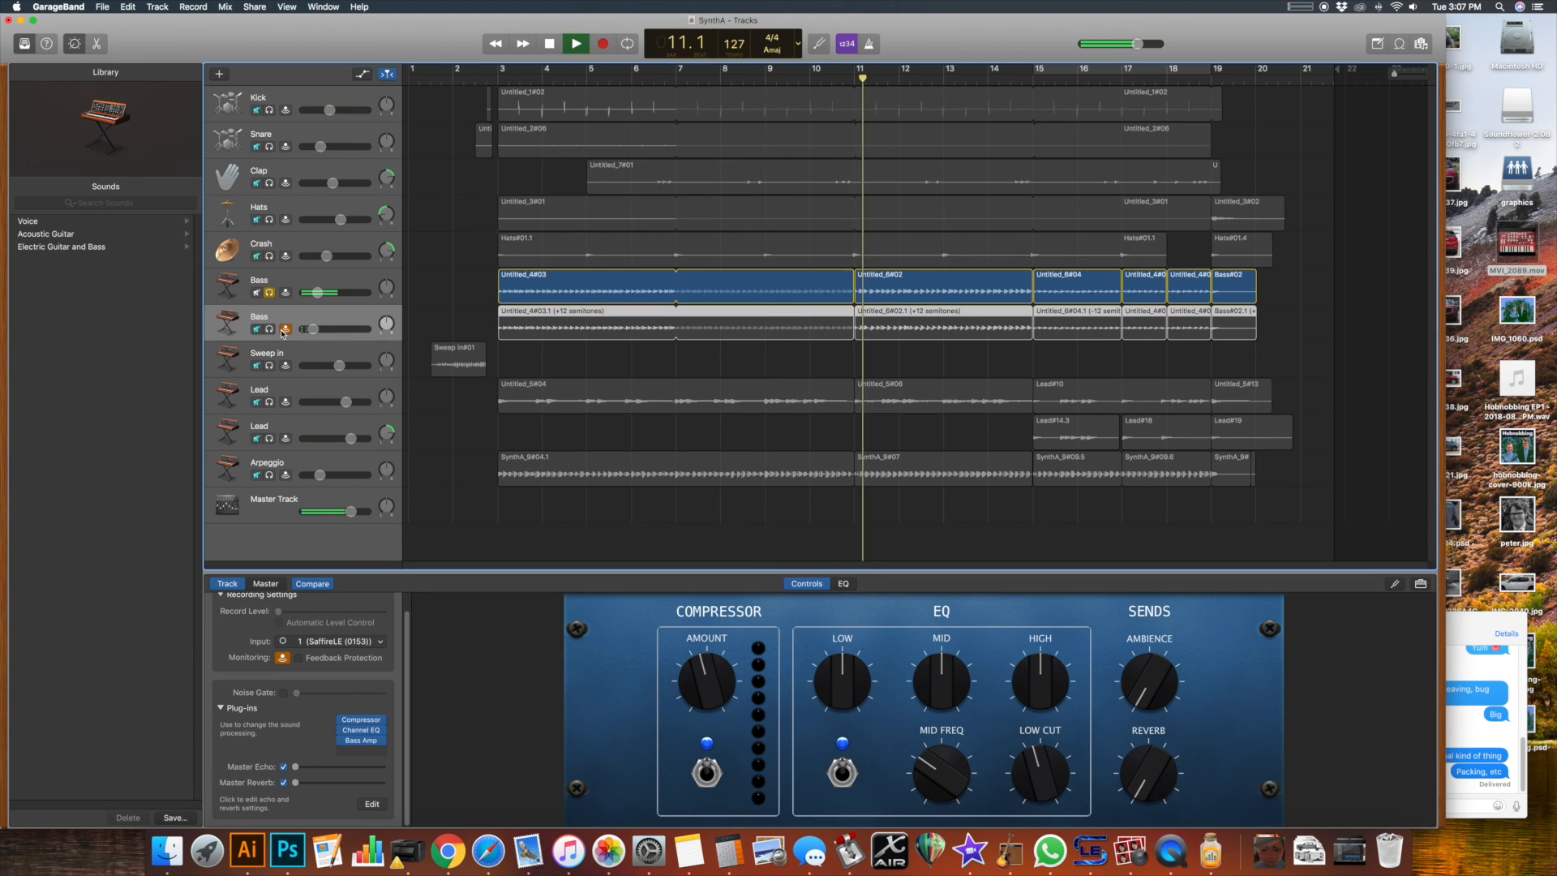
pyautogui.click(284, 330)
pyautogui.click(269, 329)
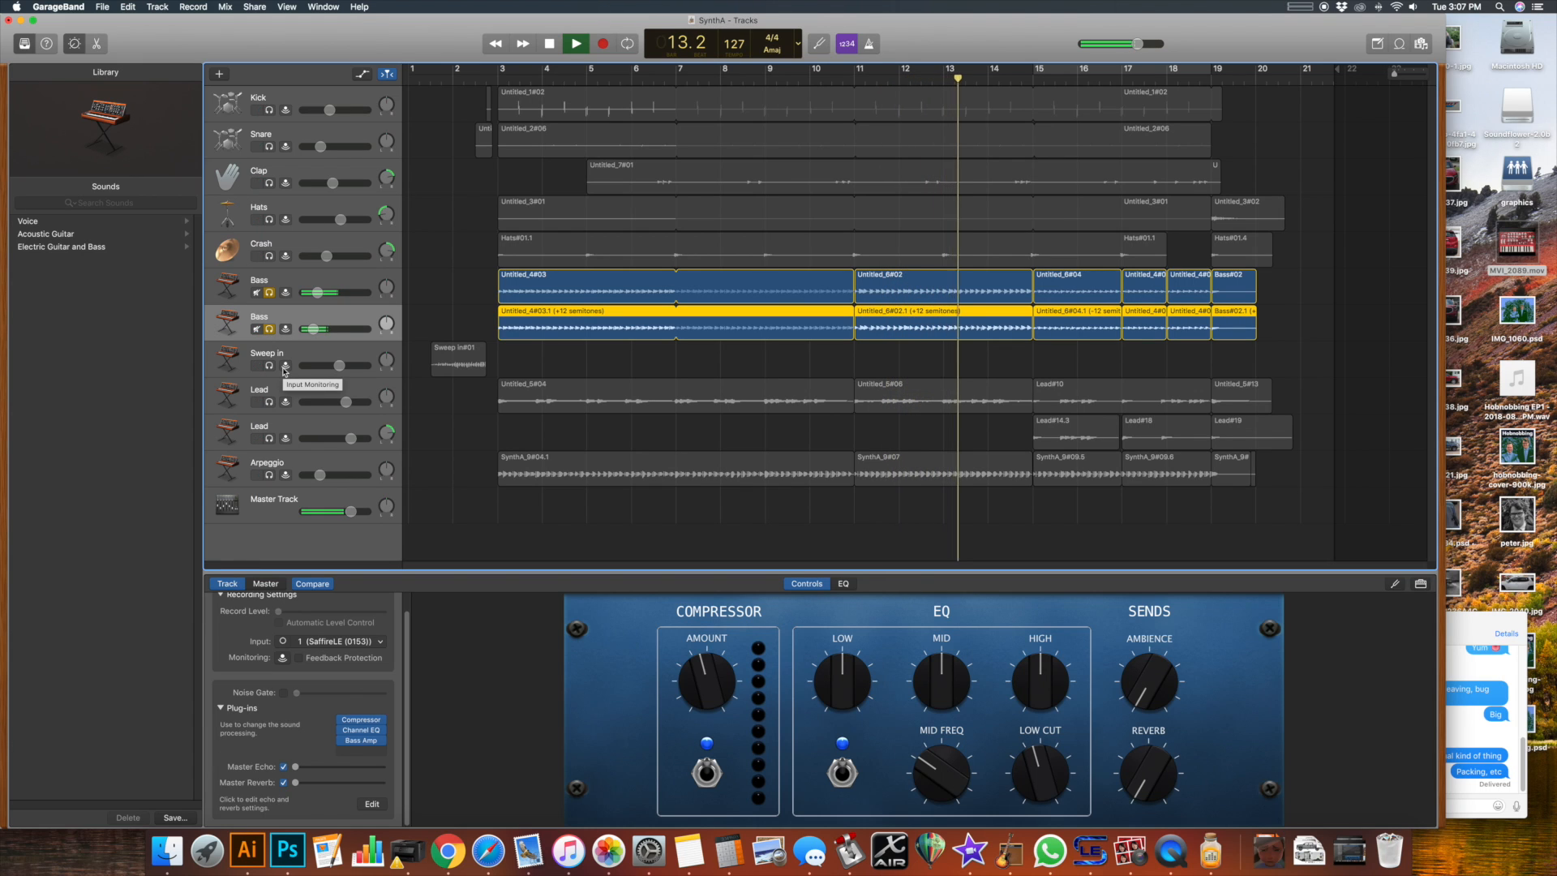
pyautogui.press('space')
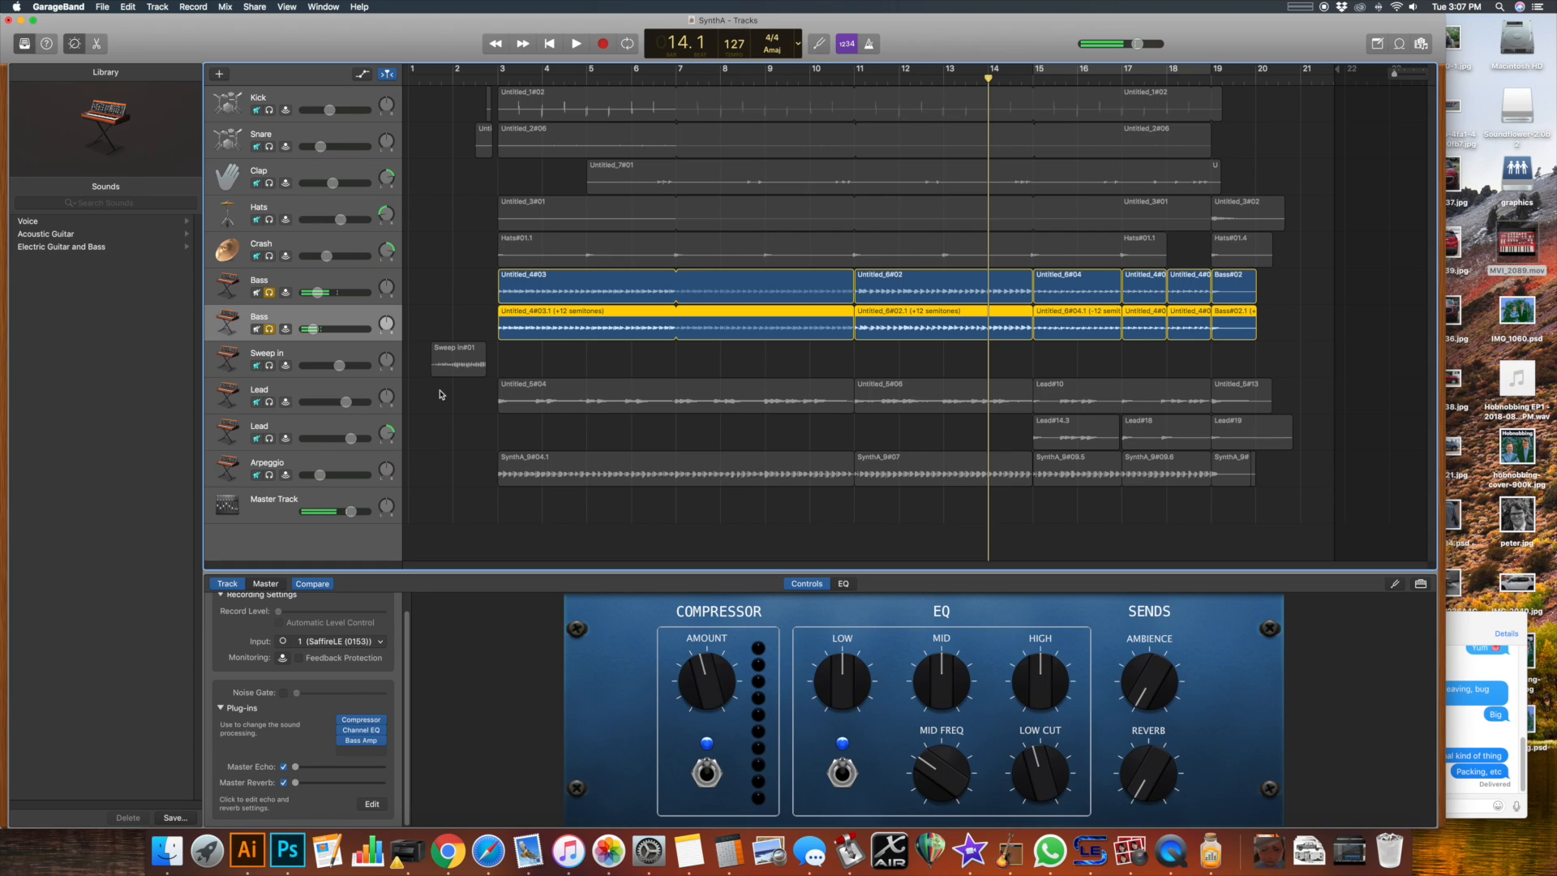
# Step: Remove the solo from both Bass tracks, and select, solo and play the Sweep in track from bar 1
pyautogui.click(268, 329)
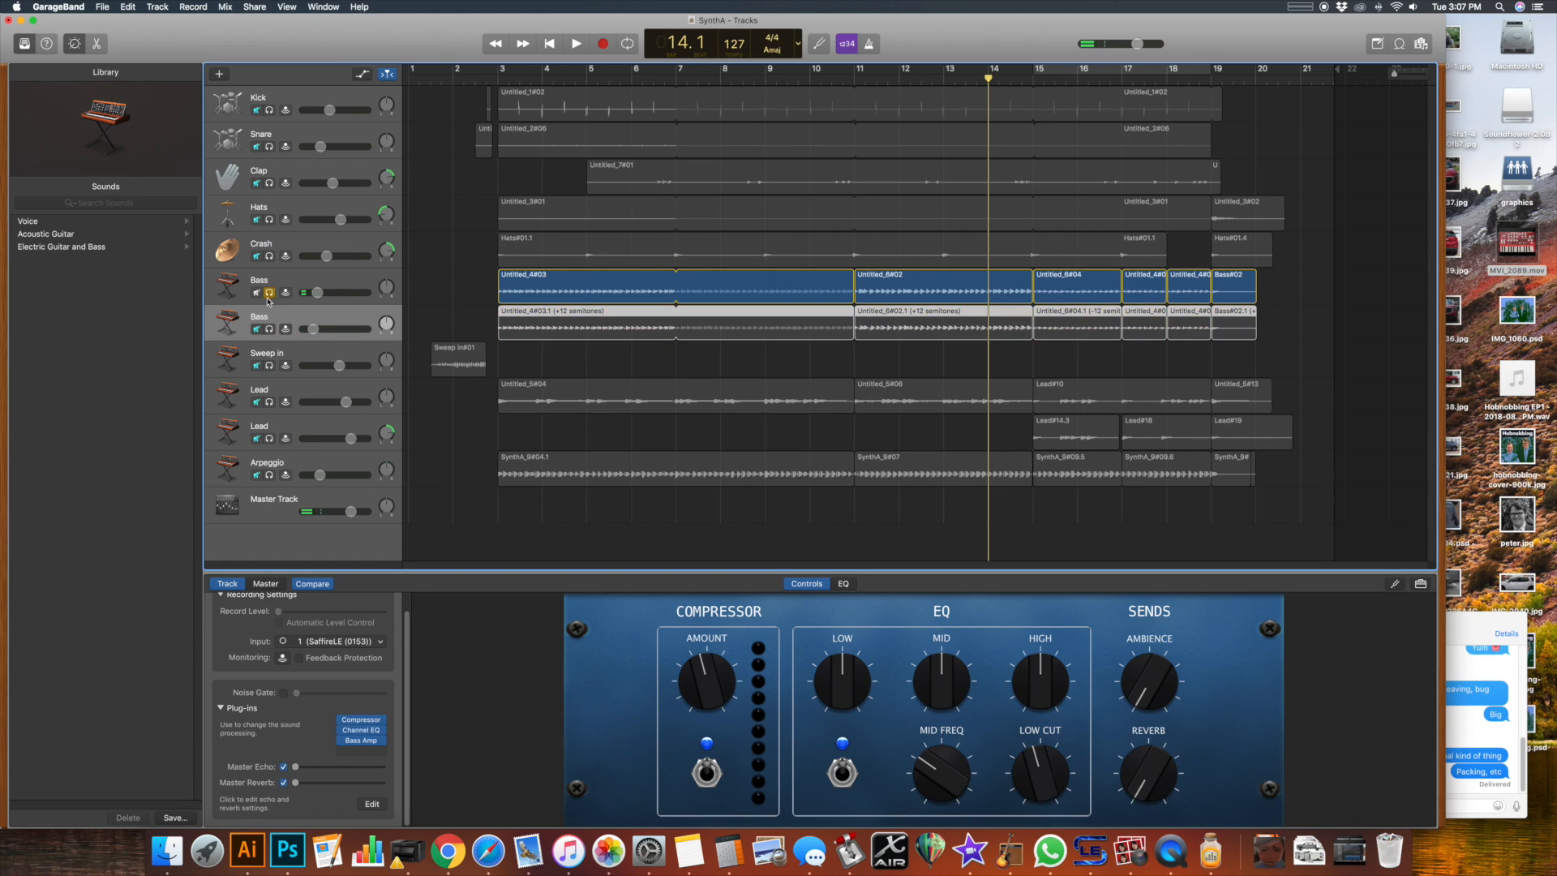
pyautogui.click(269, 293)
pyautogui.click(289, 355)
pyautogui.click(428, 73)
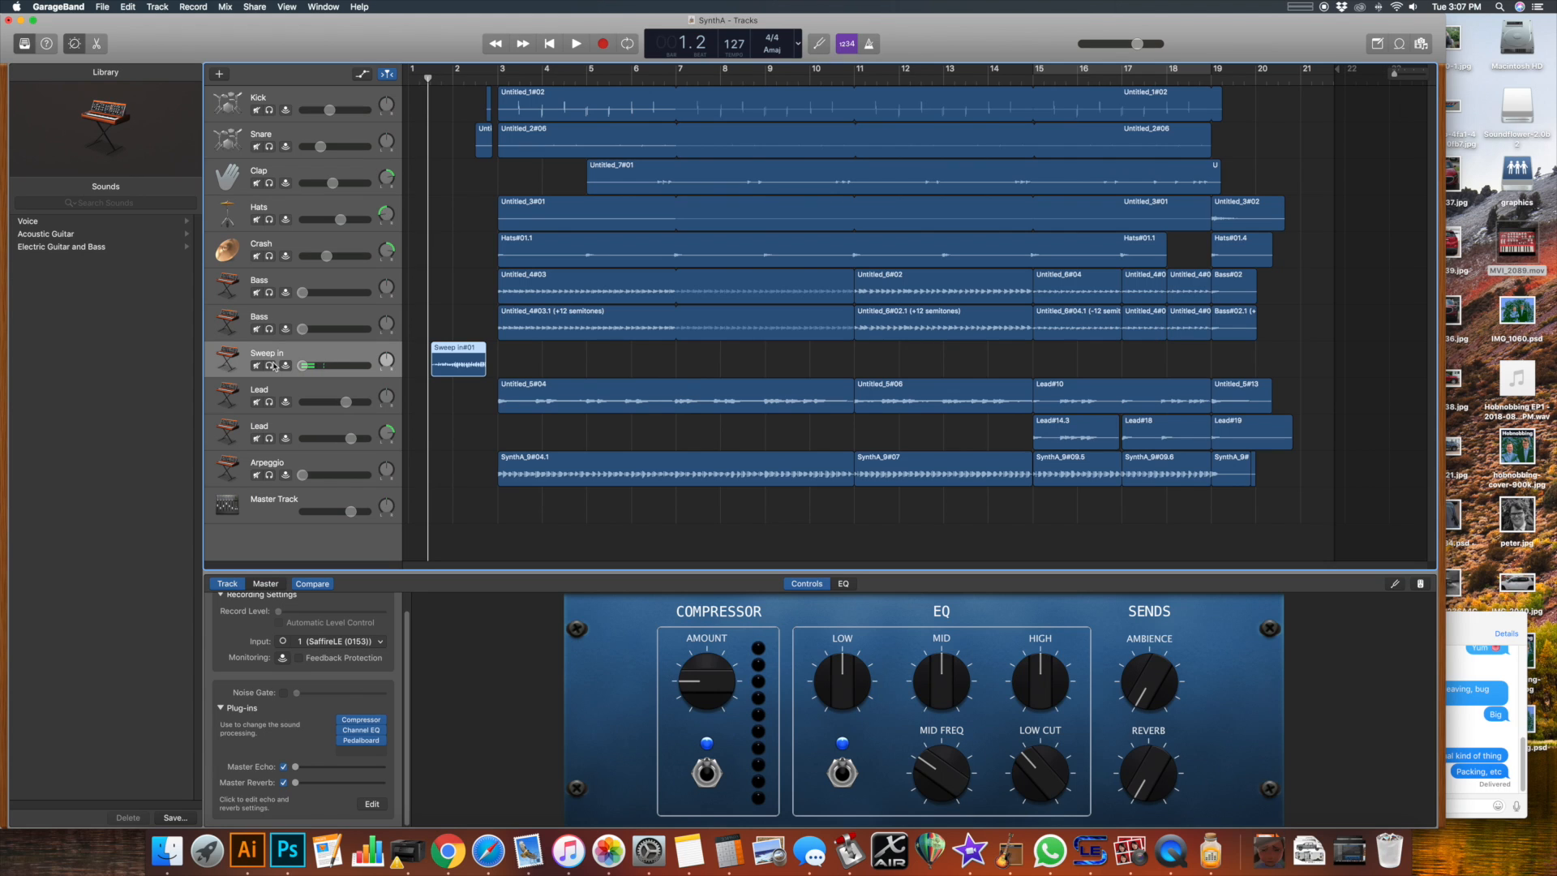
pyautogui.click(272, 366)
pyautogui.press('space')
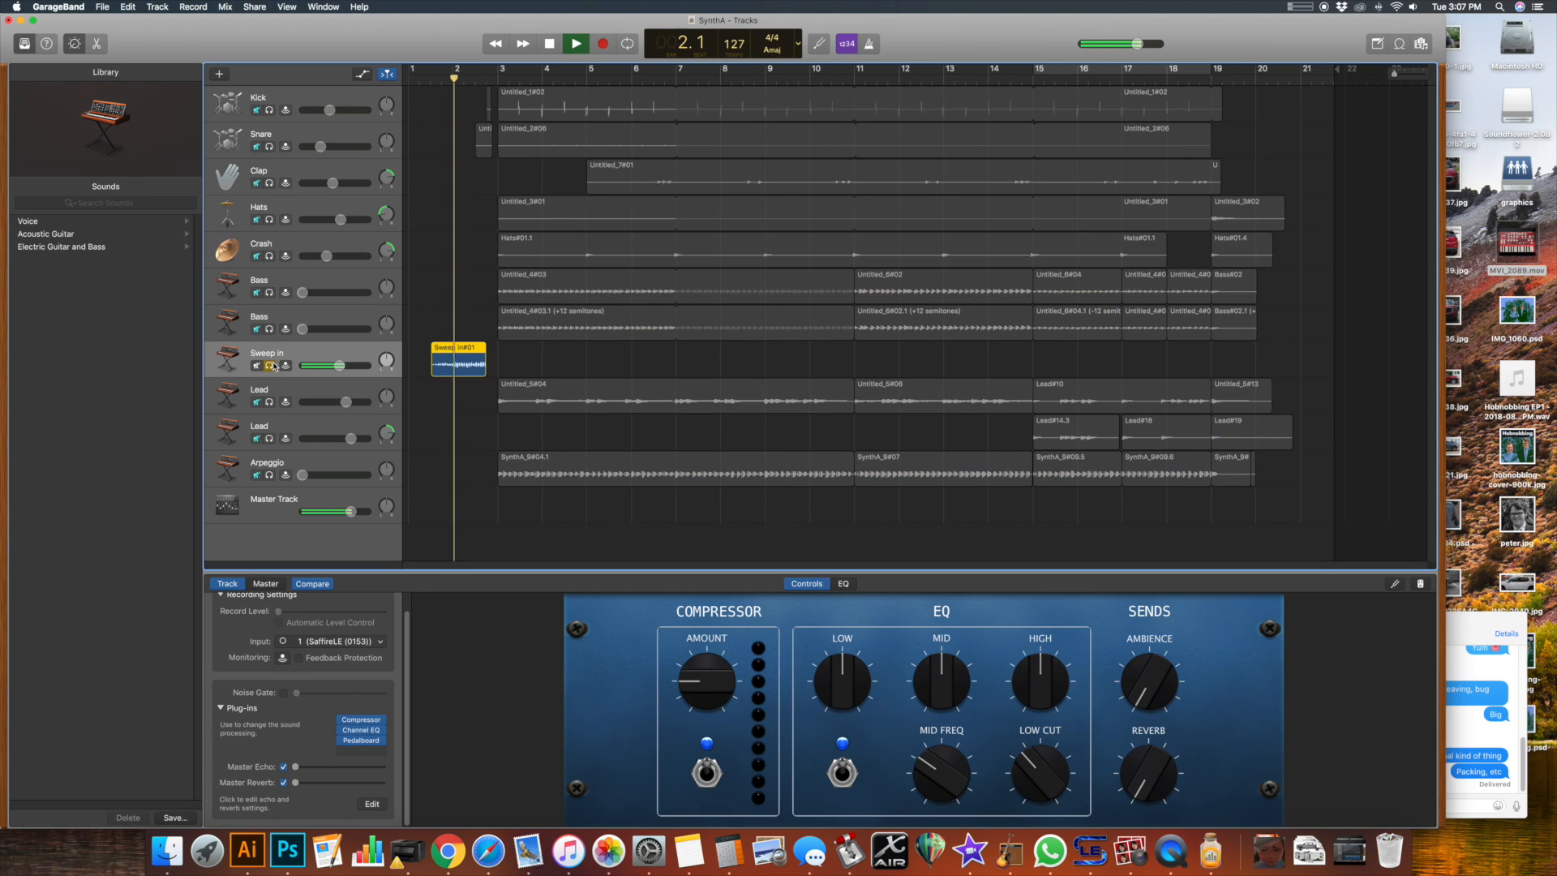
pyautogui.press('space')
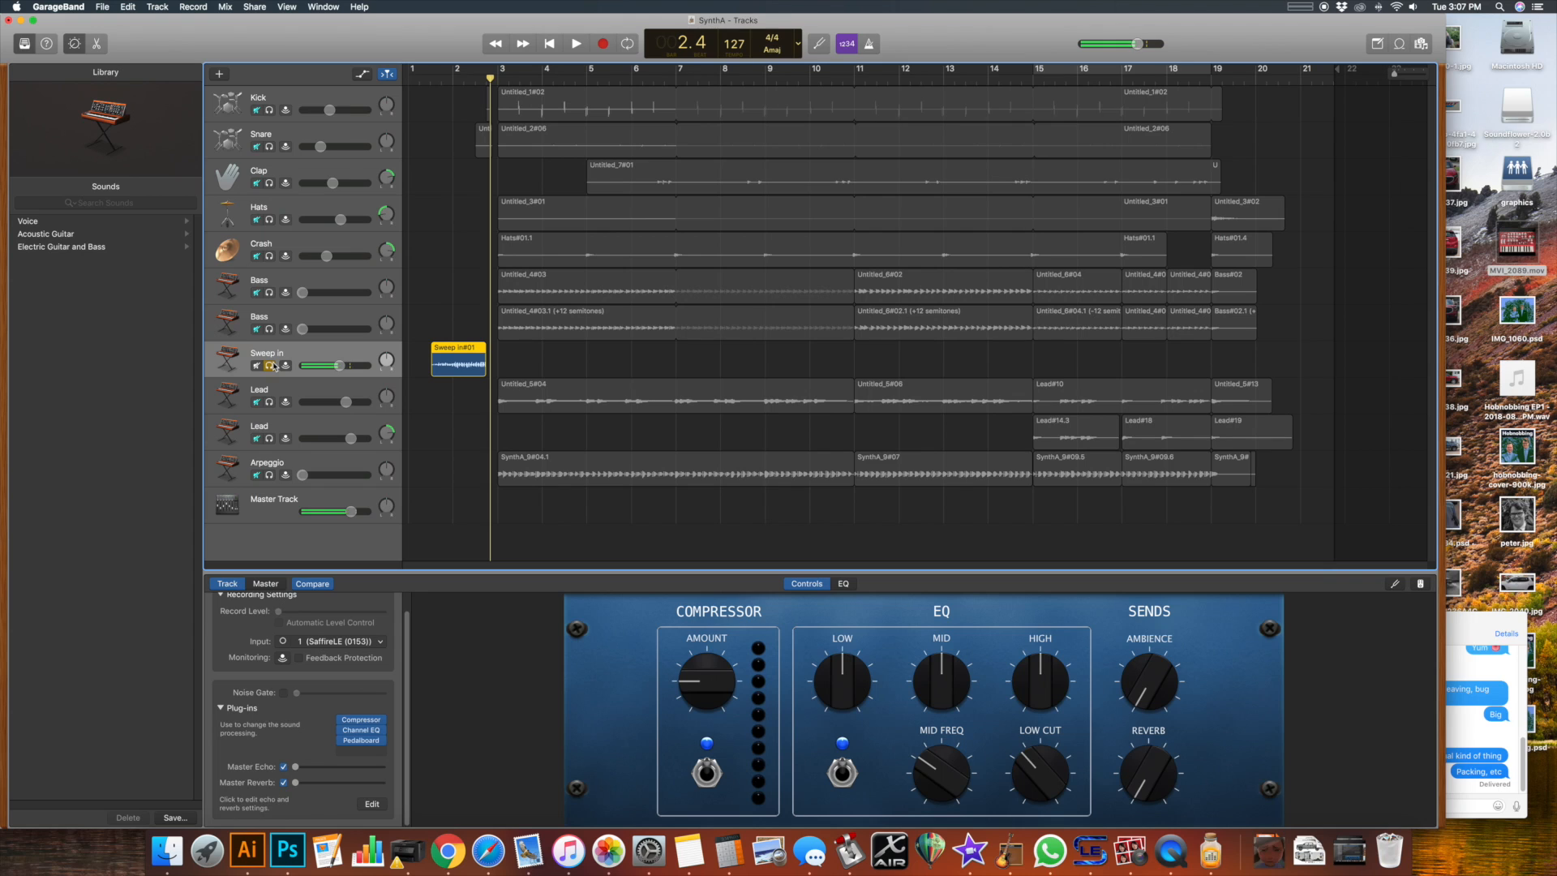
# Step: Switch the solo from the Sweep in track to the first Lead track and play it from just before bar 3
pyautogui.click(272, 365)
pyautogui.click(270, 402)
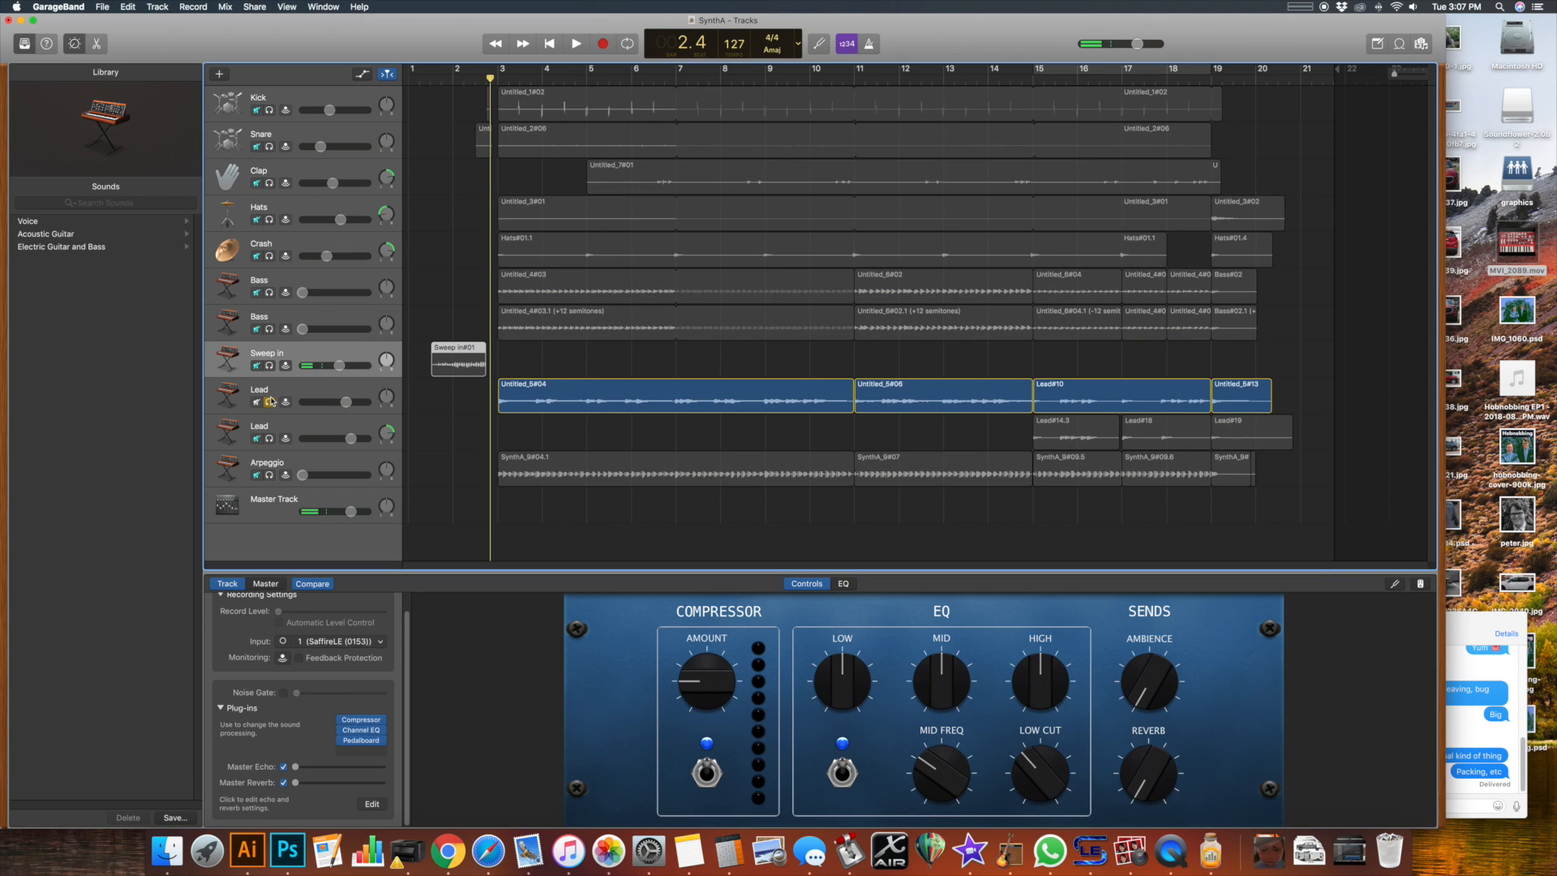
pyautogui.press('space')
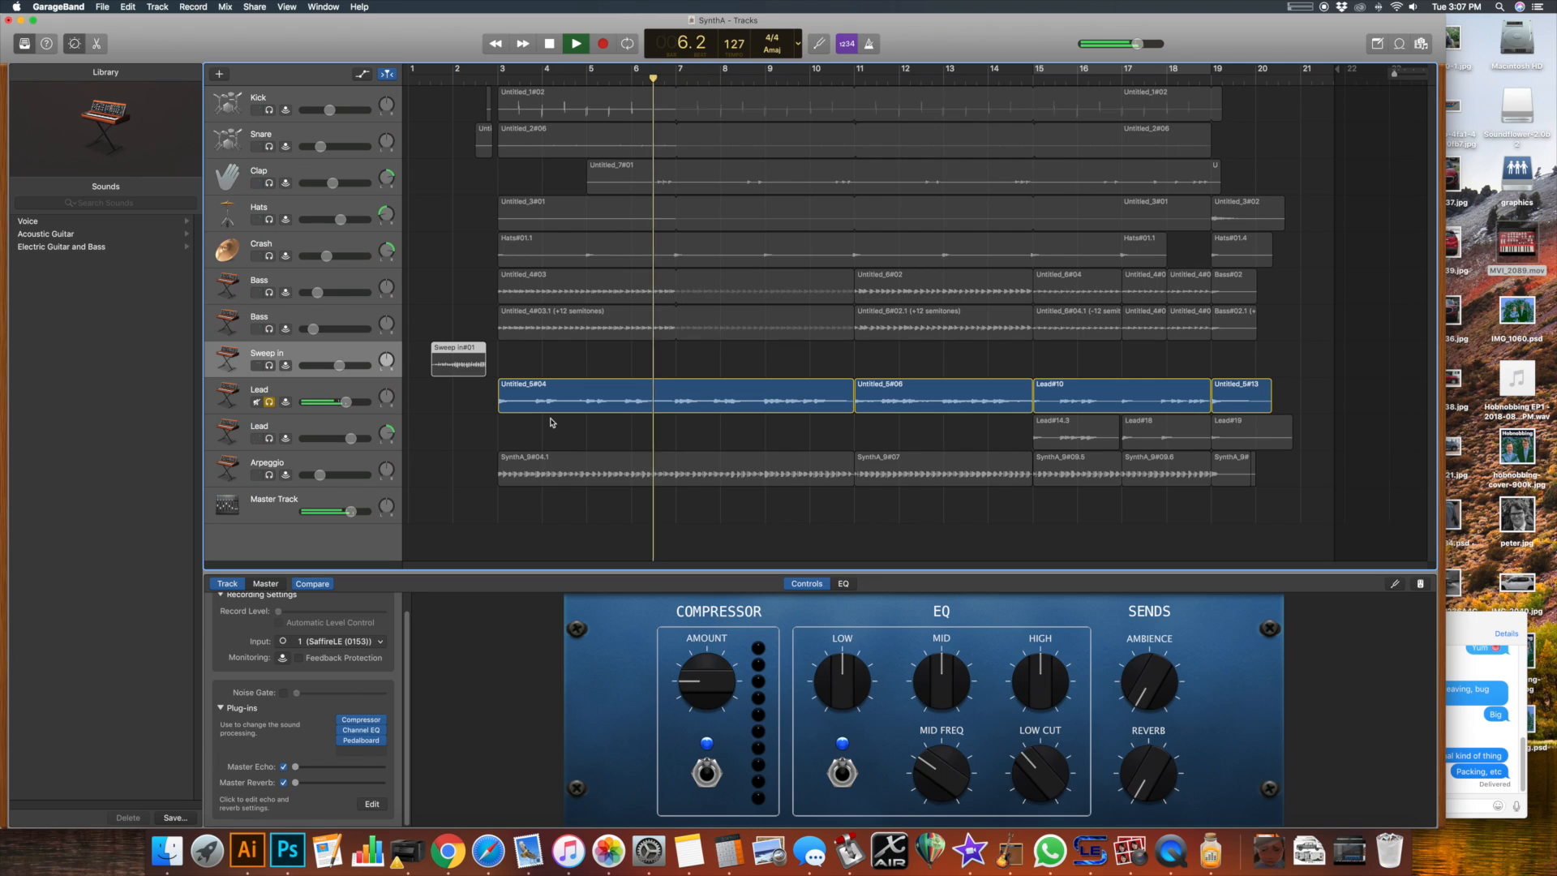
pyautogui.press('space')
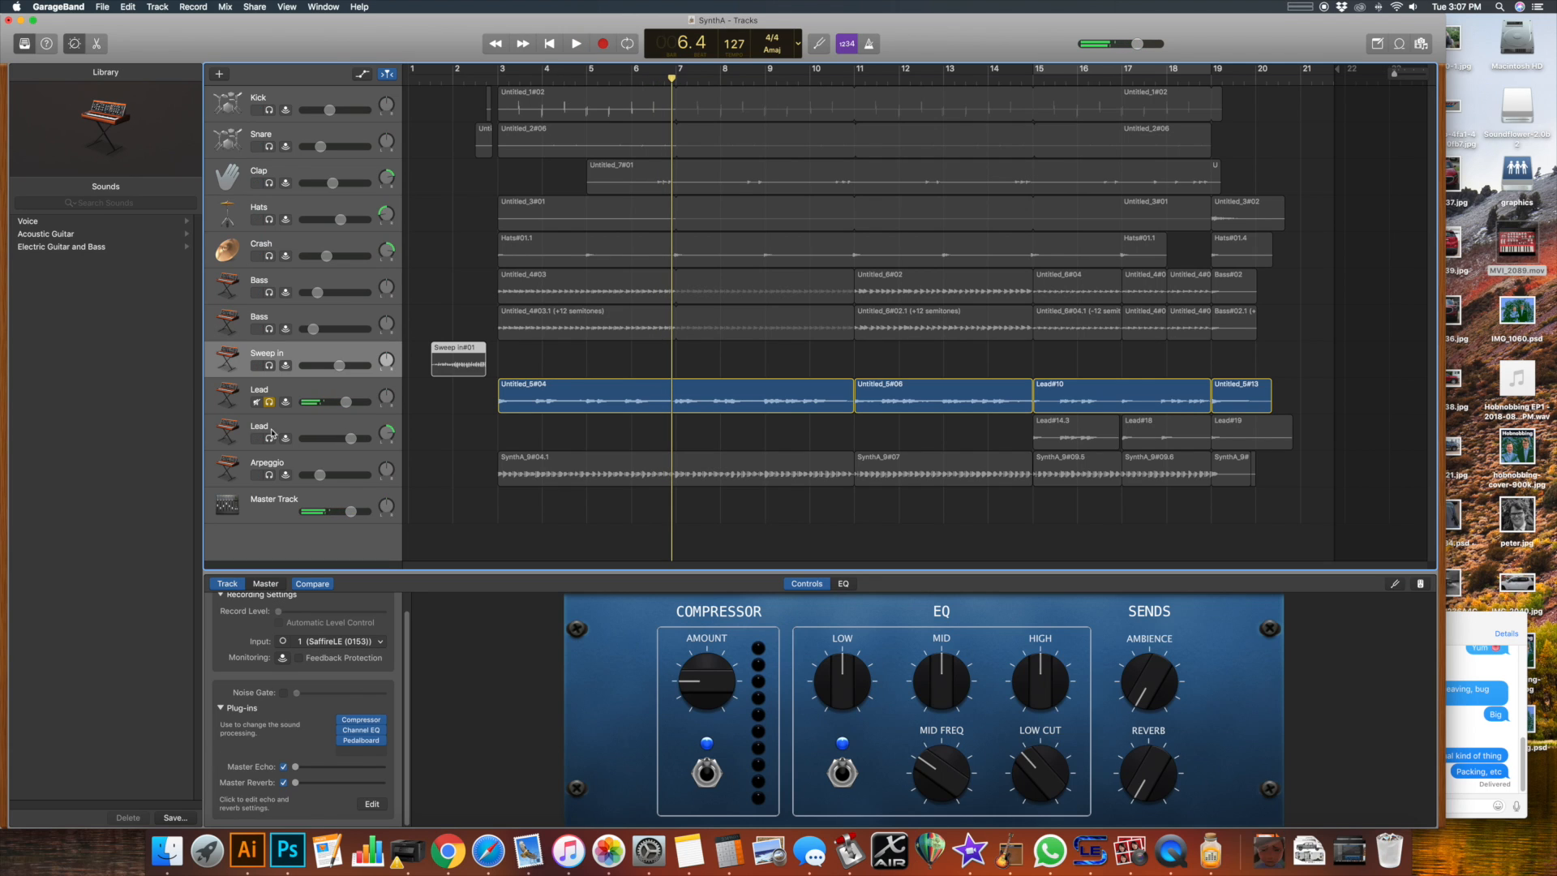
pyautogui.moveTo(342, 742)
pyautogui.click(342, 742)
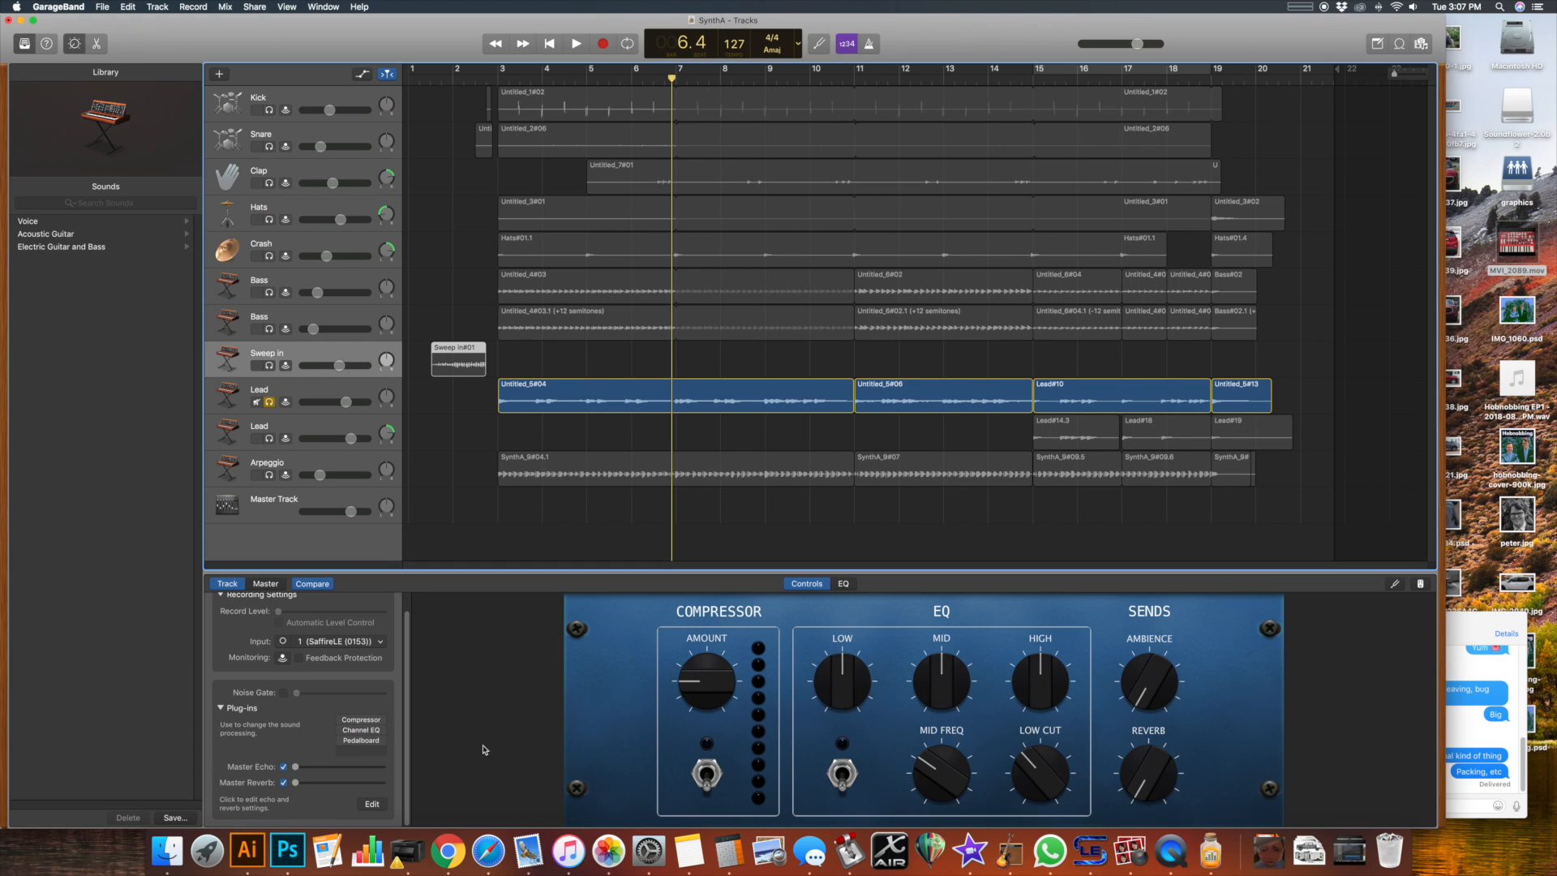
pyautogui.click(342, 741)
pyautogui.click(342, 731)
pyautogui.click(341, 721)
# Step: Select the first Lead track, examine the curve in its Channel EQ and close the EQ window
pyautogui.click(290, 390)
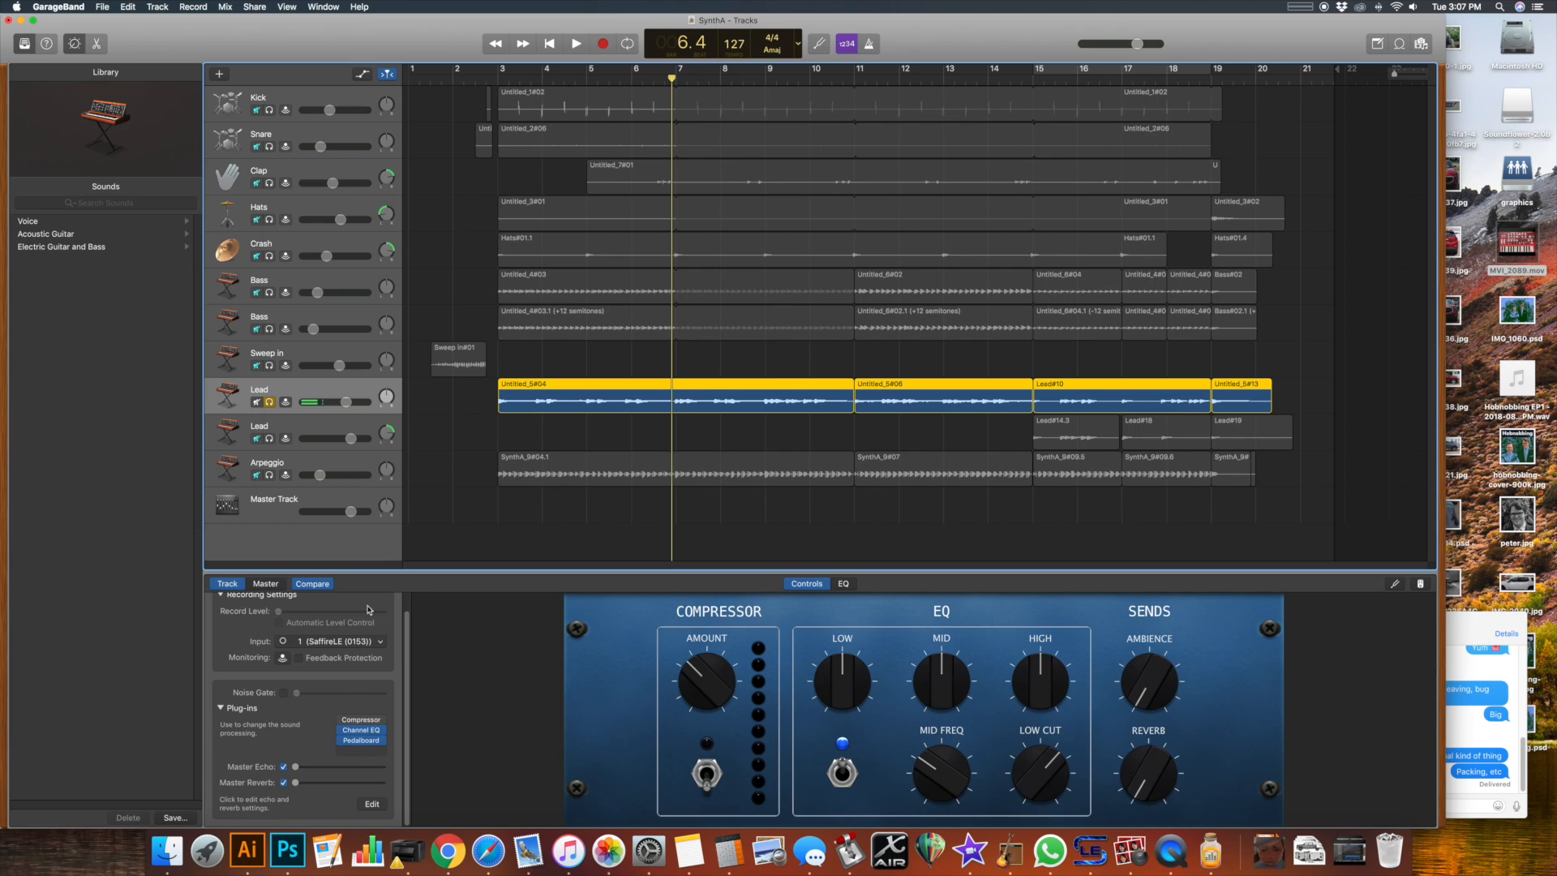
pyautogui.click(354, 731)
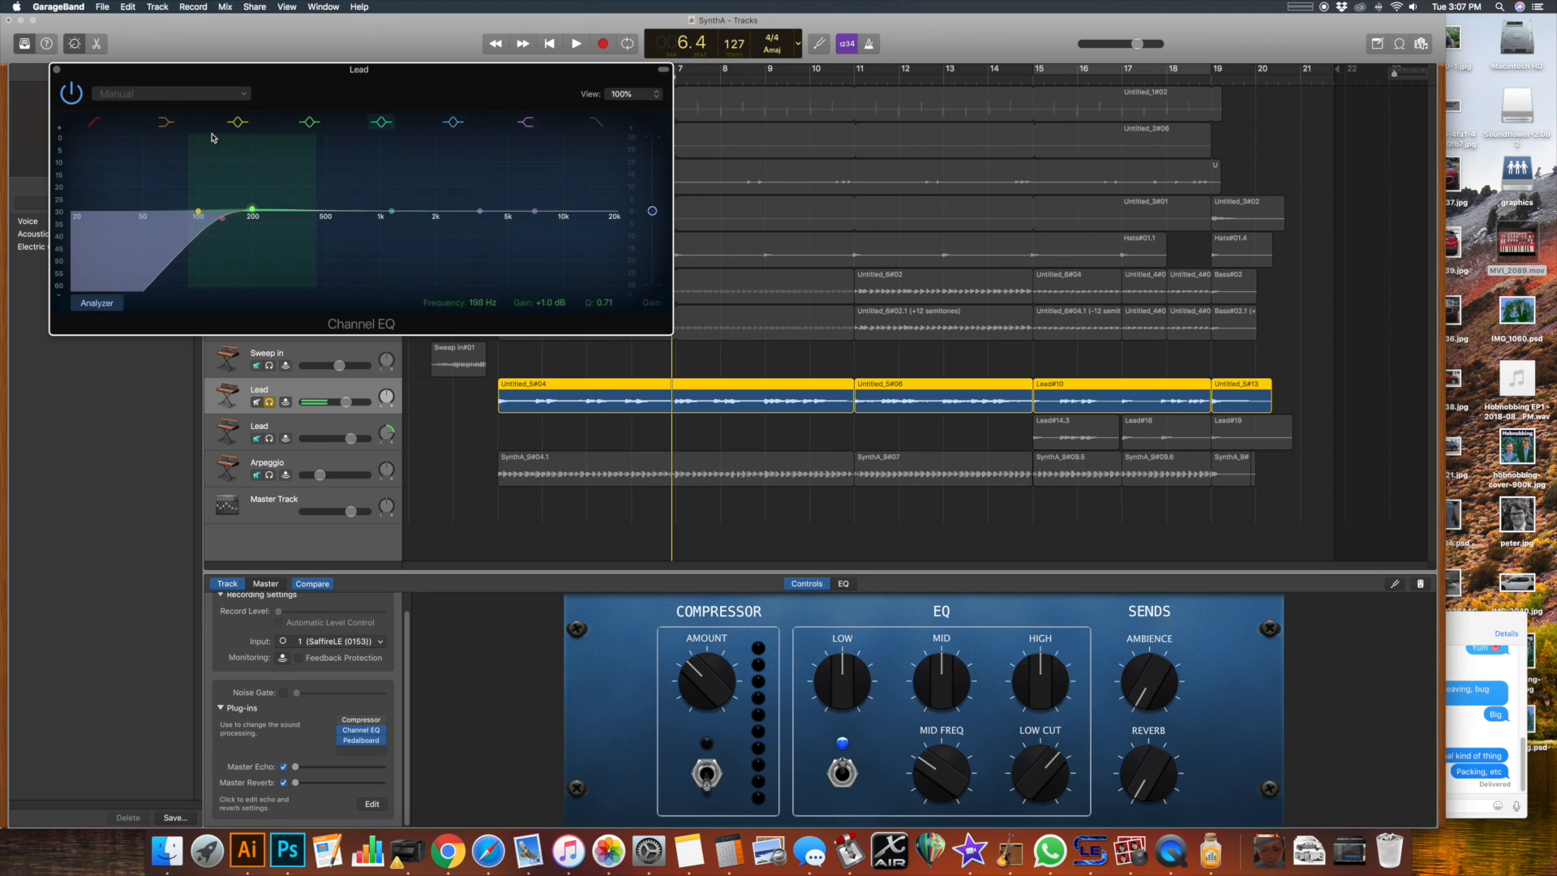
pyautogui.click(55, 70)
# Step: Open the first Lead track's Pedalboard clear of the ruler and play from bar 3, turning off the Robo Flanger pedal during playback
pyautogui.moveTo(358, 746)
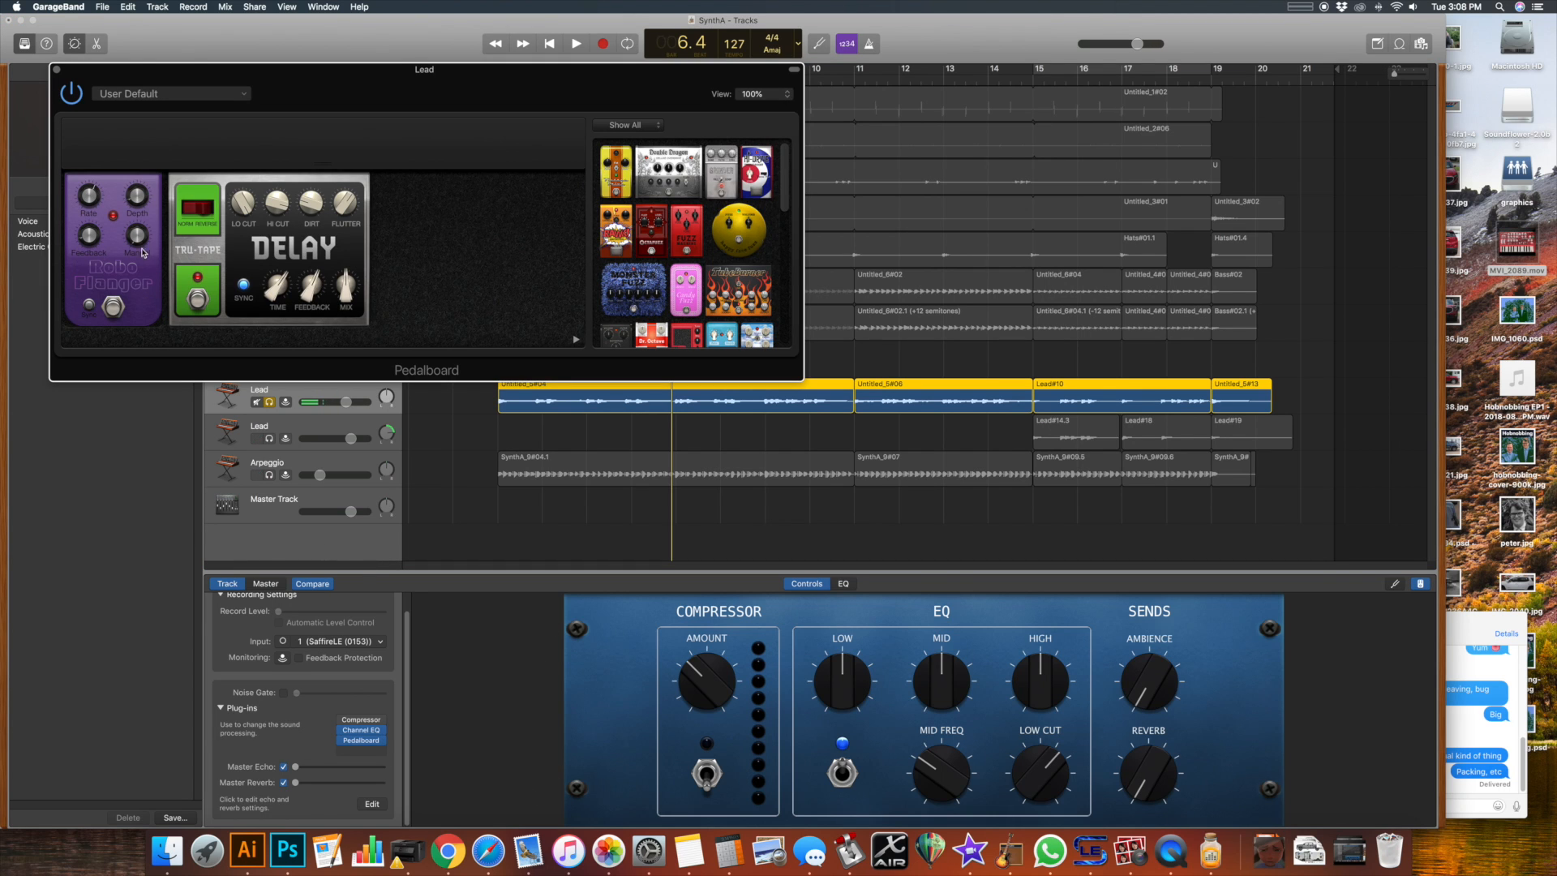
pyautogui.moveTo(264, 69); pyautogui.dragTo(285, 302)
pyautogui.click(498, 80)
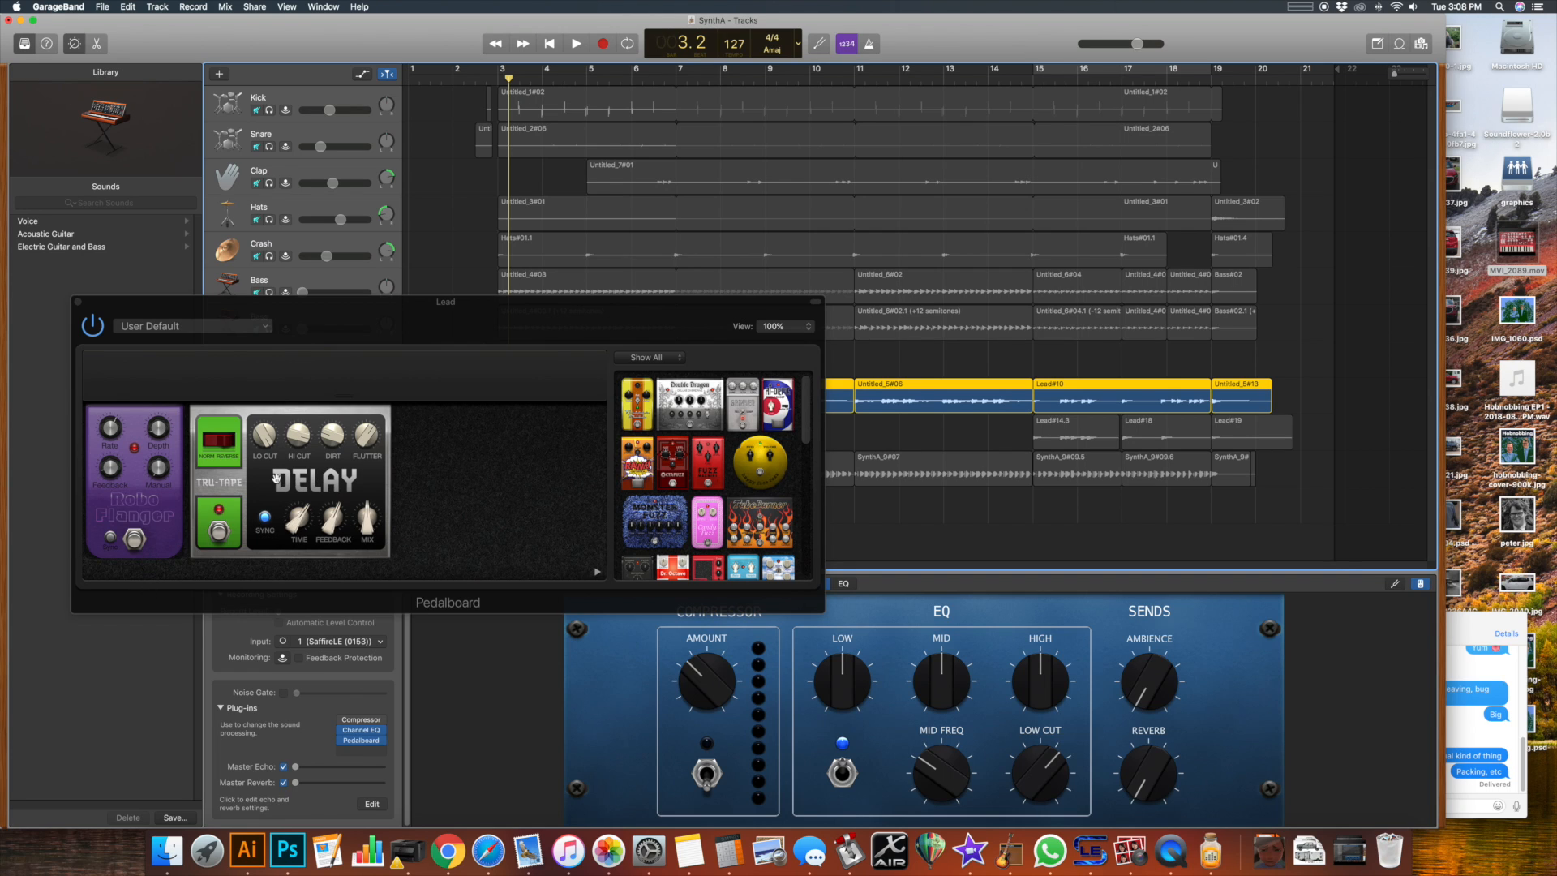
pyautogui.press('space')
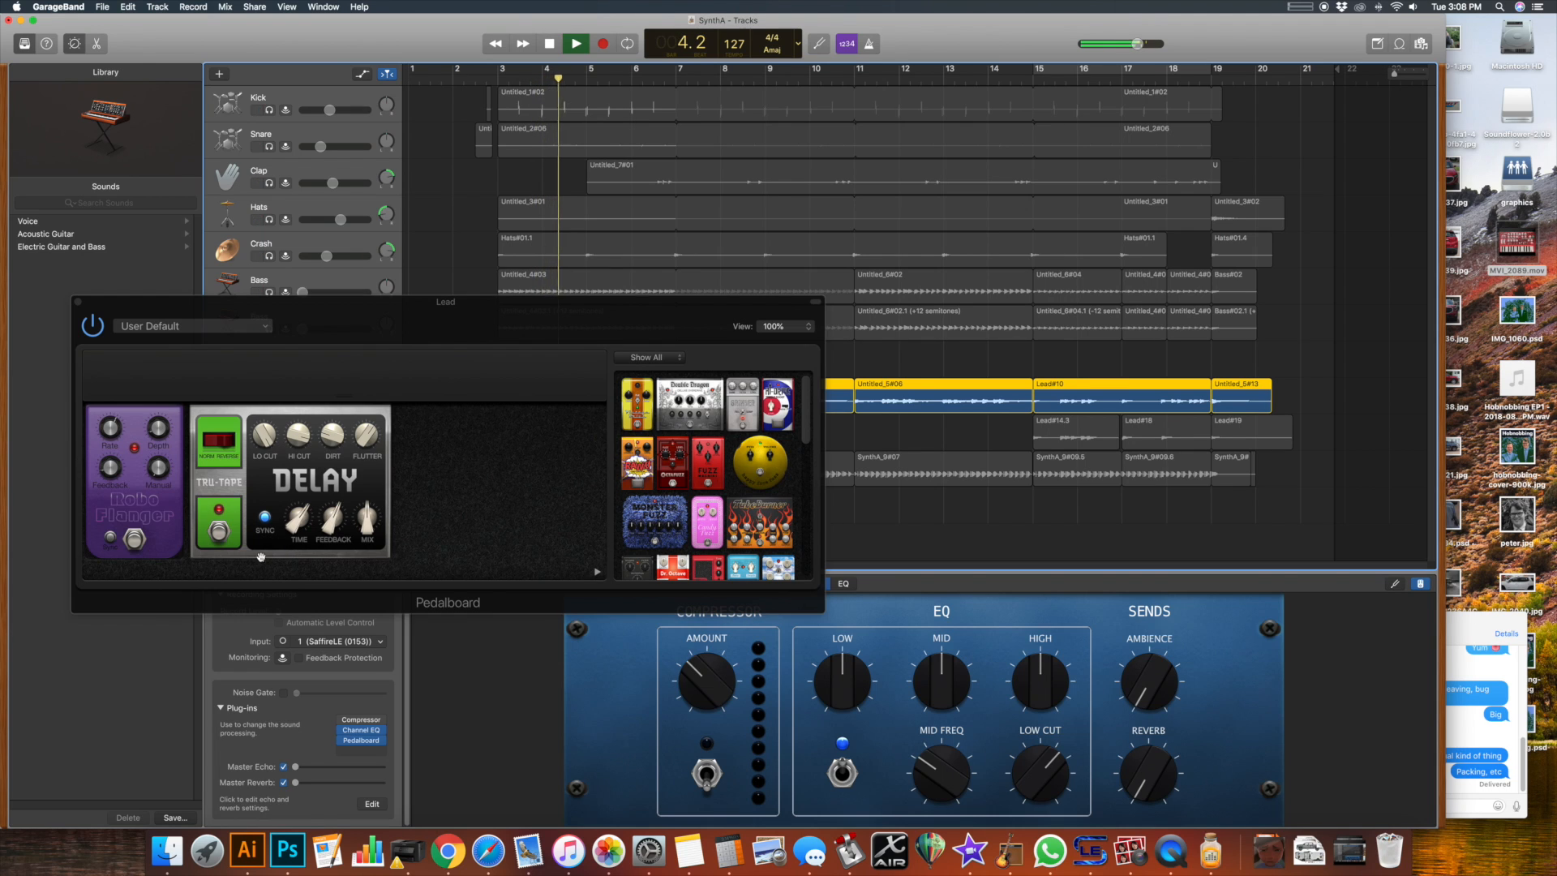
pyautogui.click(150, 532)
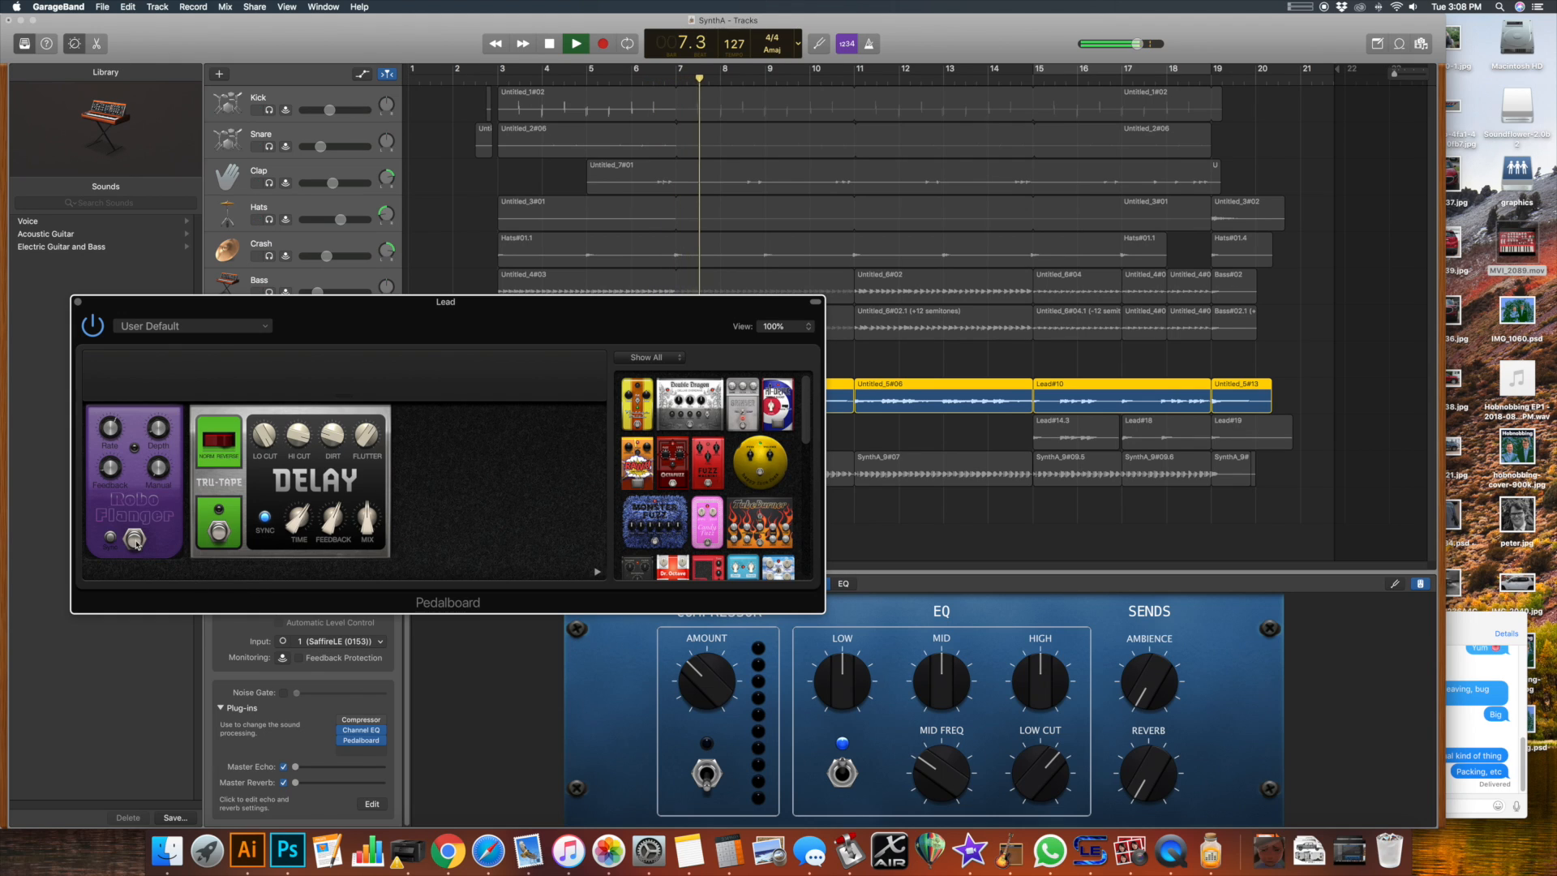
pyautogui.press('space')
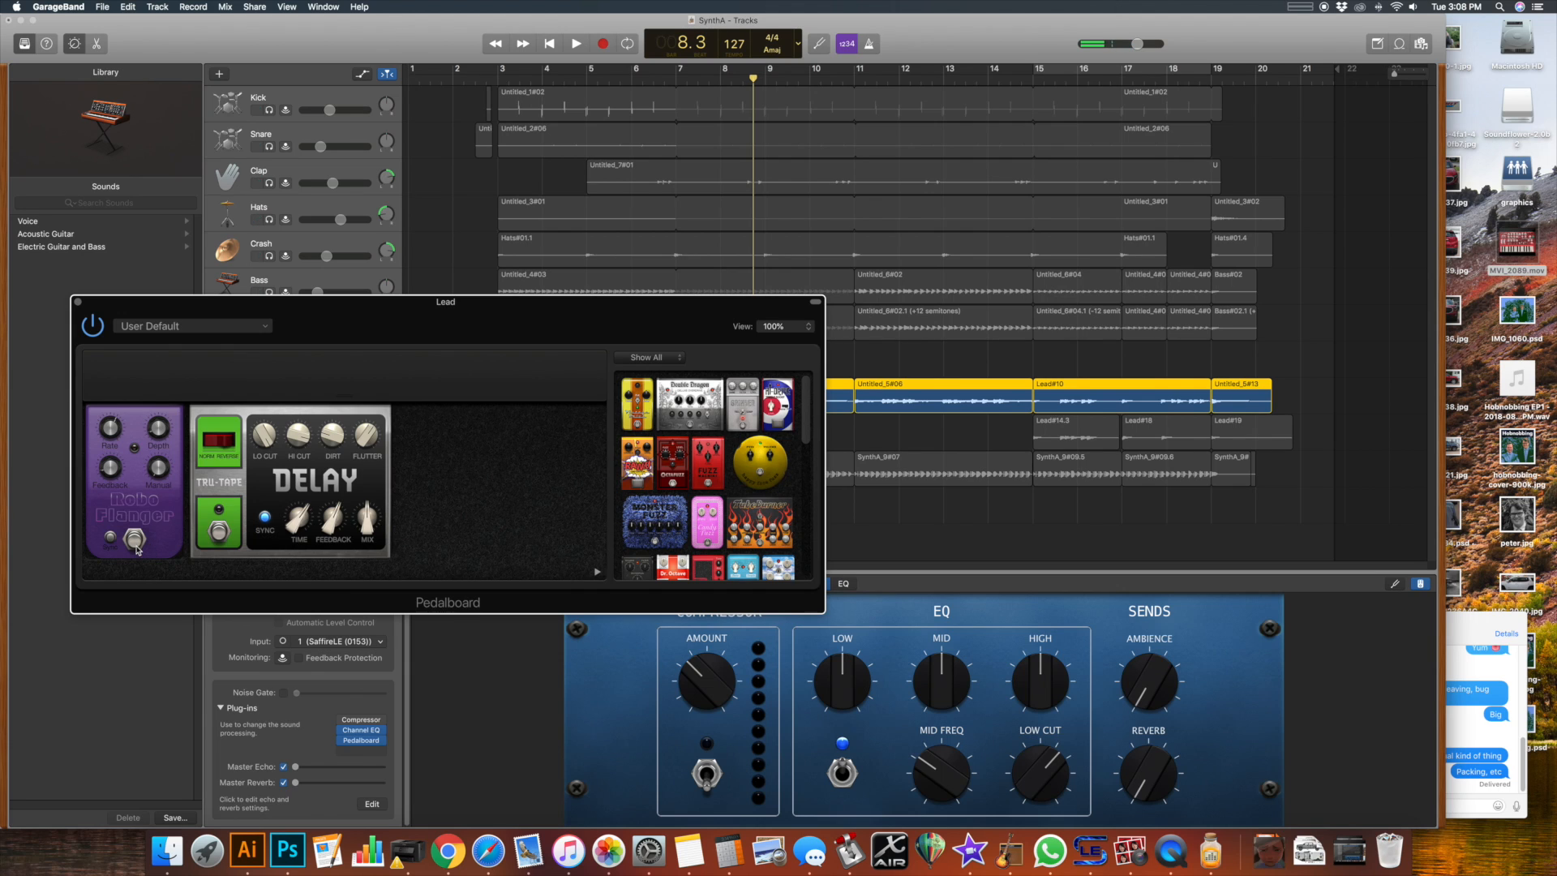
# Step: Play further passages of the Lead with the Robo Flanger and Tru-Tape Delay pedals on, and close the Pedalboard
pyautogui.press('space')
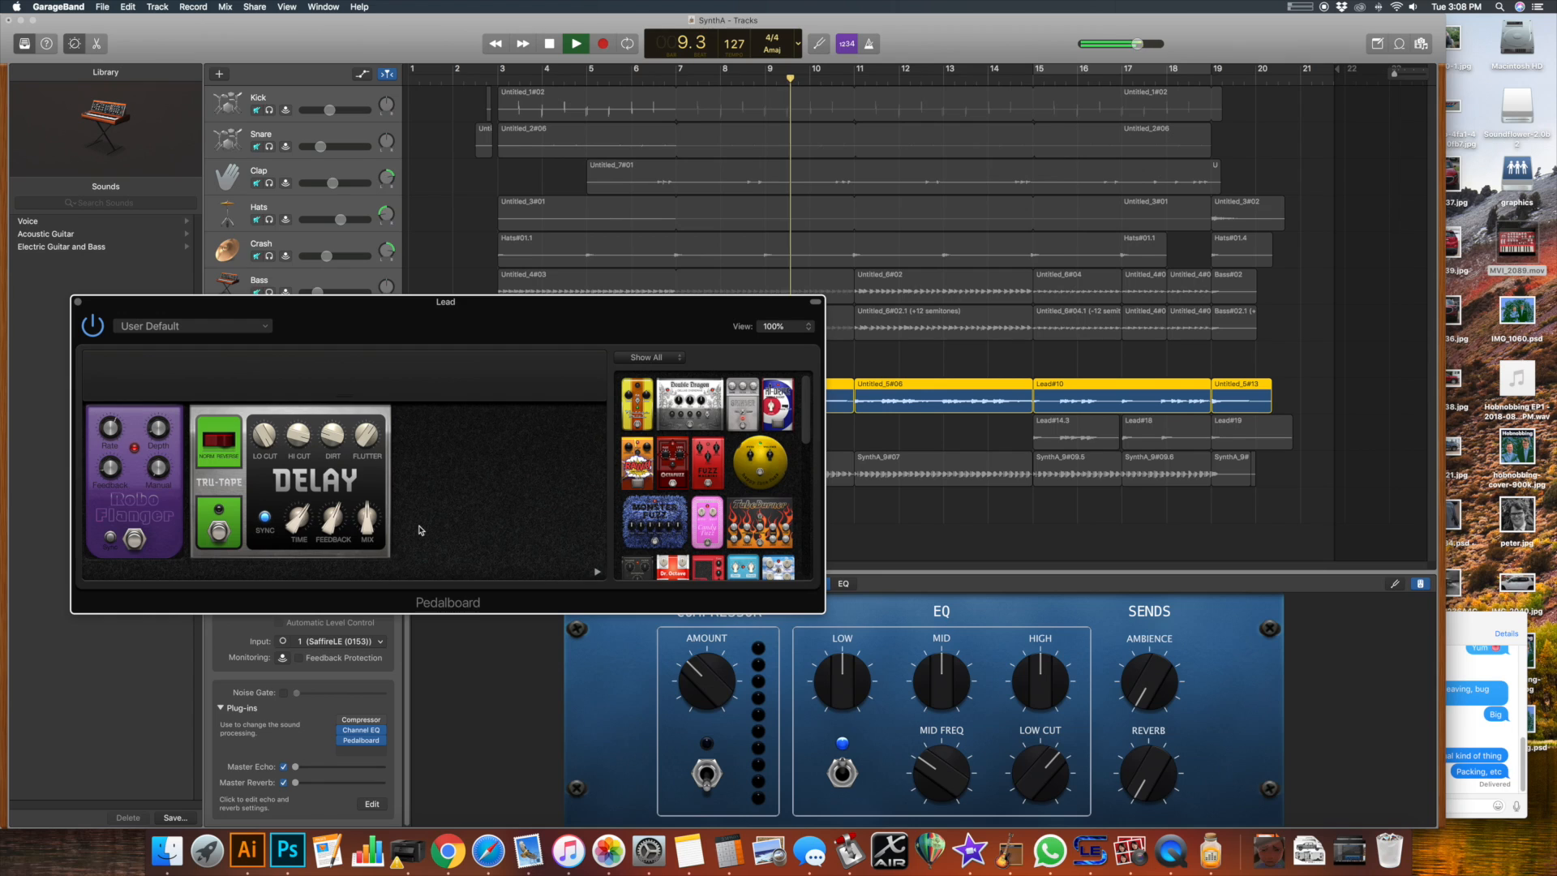
pyautogui.press('space')
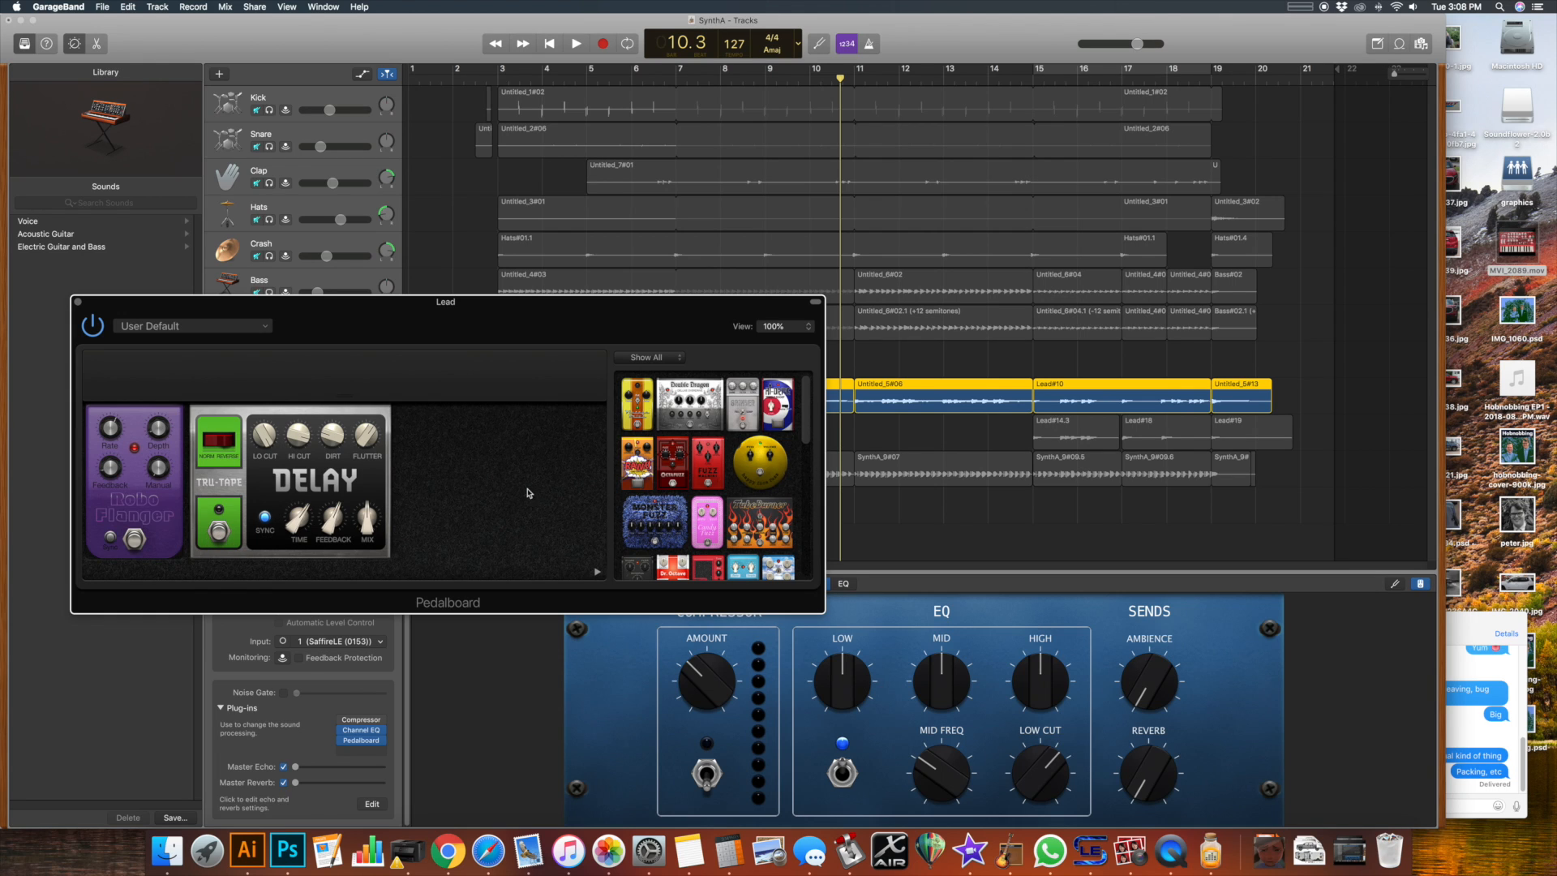
pyautogui.press('space')
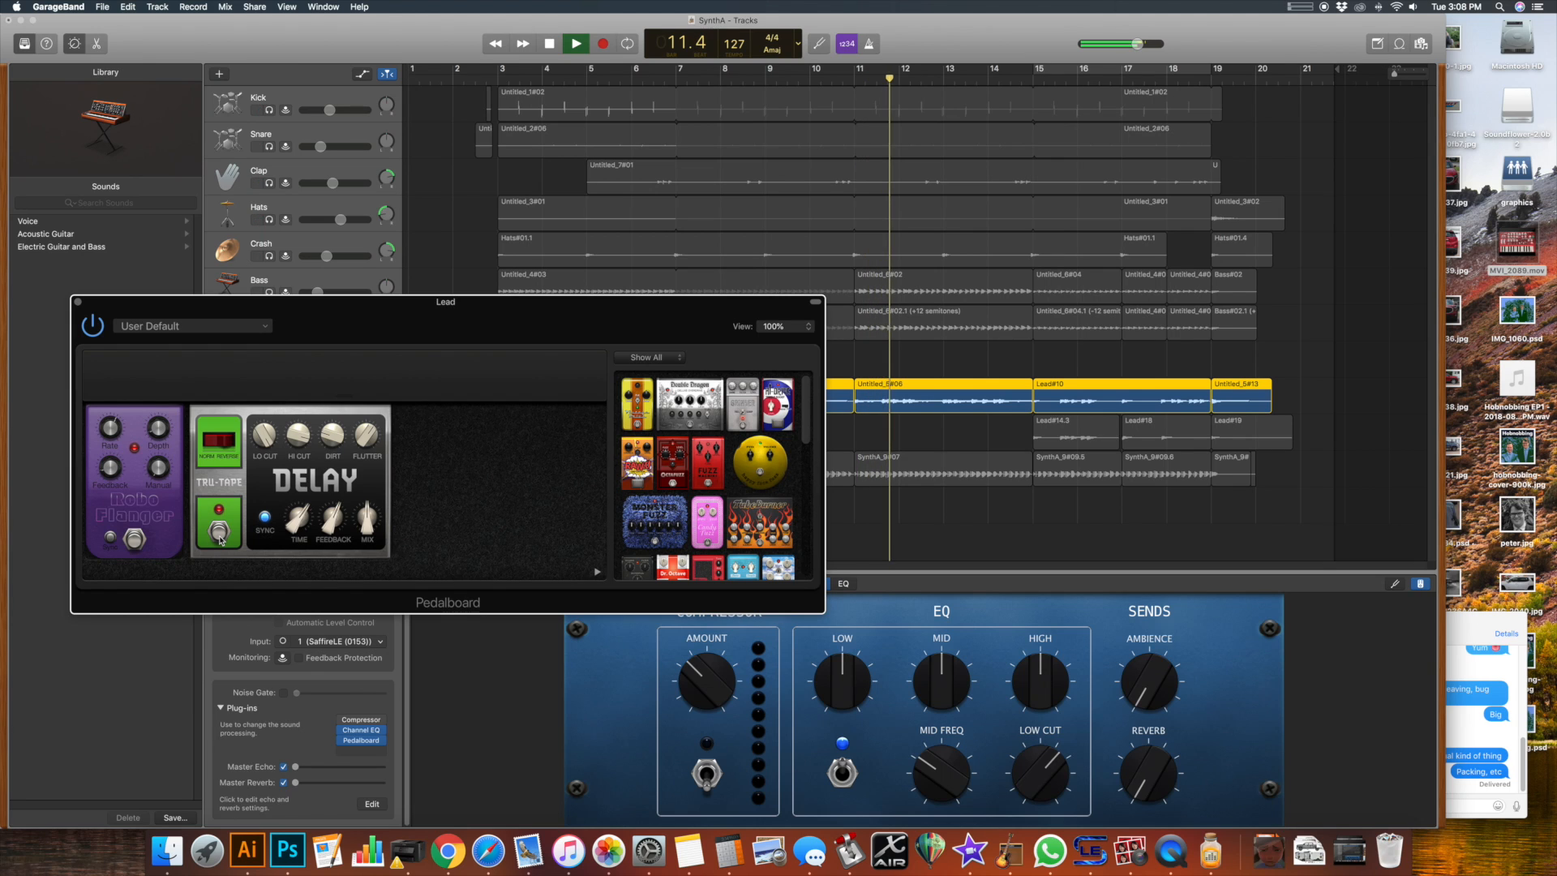
pyautogui.press('space')
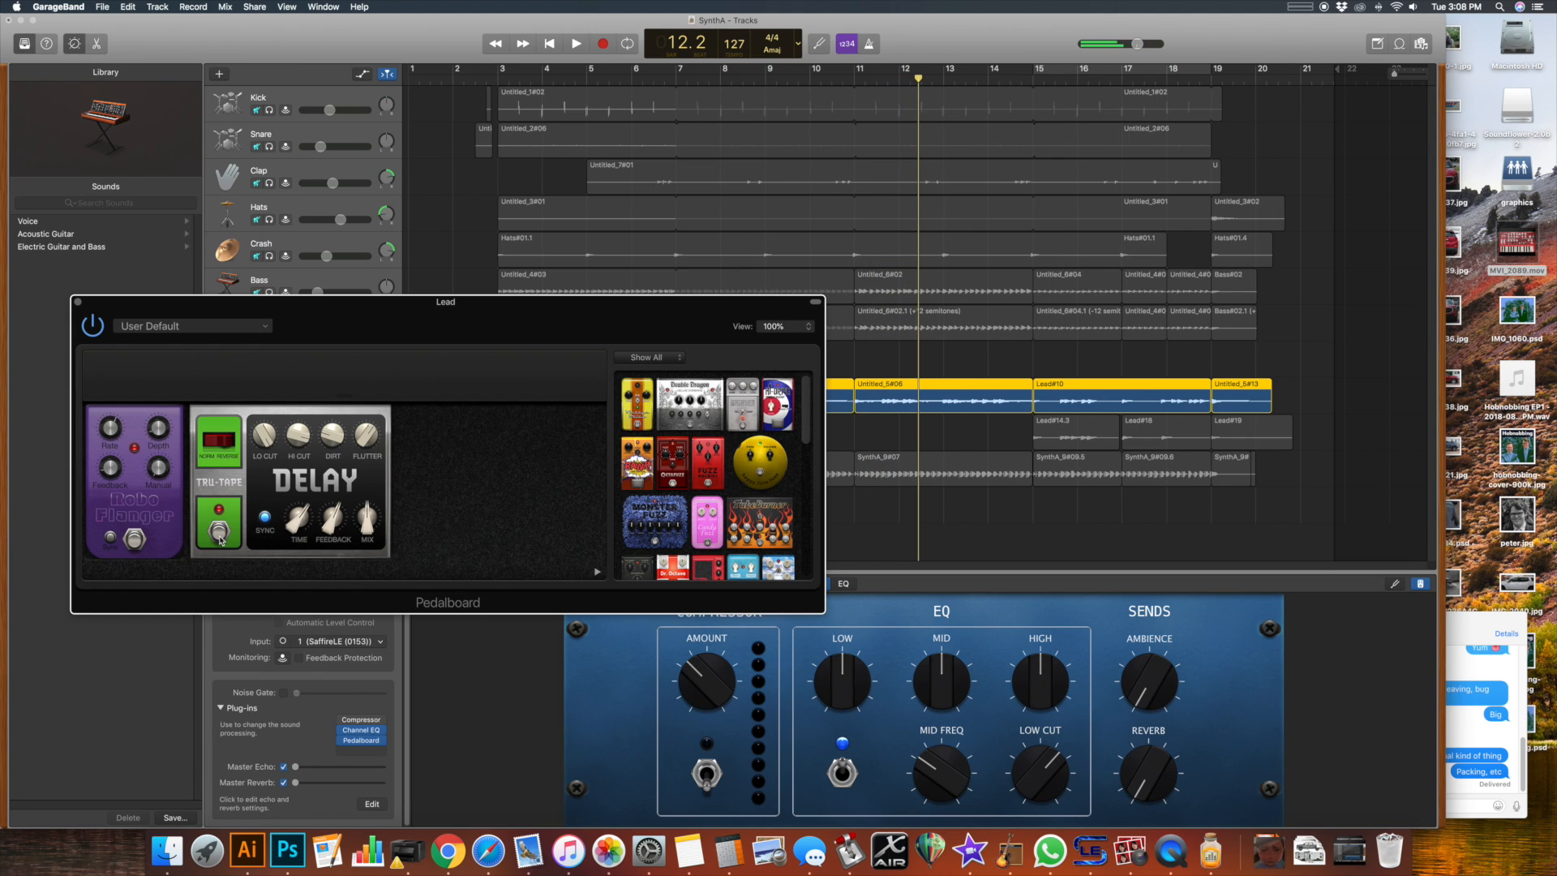
pyautogui.click(78, 302)
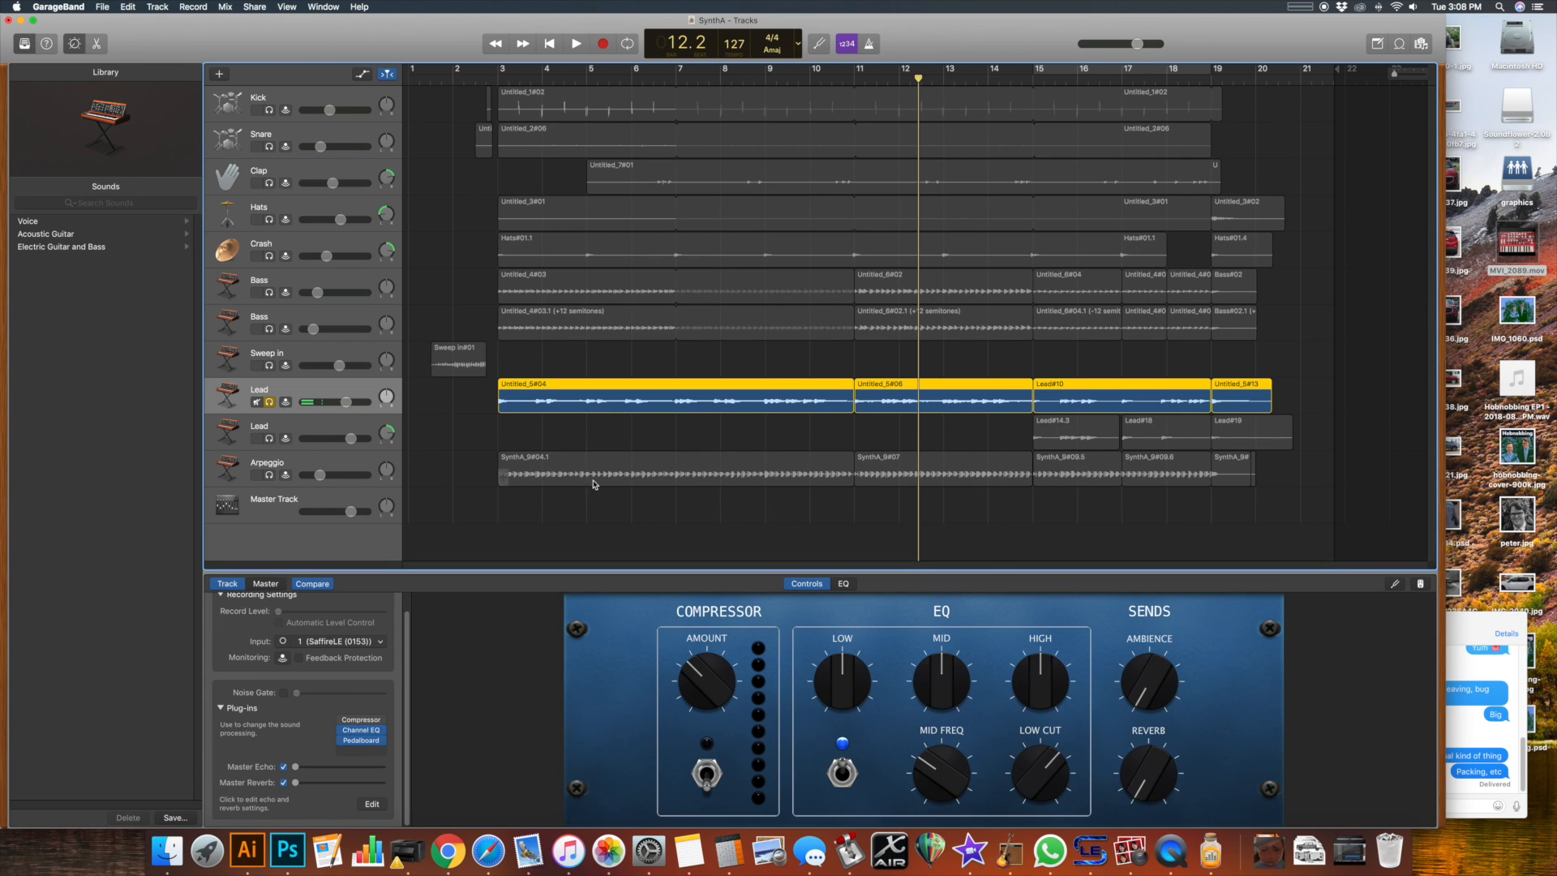
# Step: Solo and select the second Lead track and play both Lead tracks together from bar 15
pyautogui.click(268, 439)
pyautogui.click(320, 432)
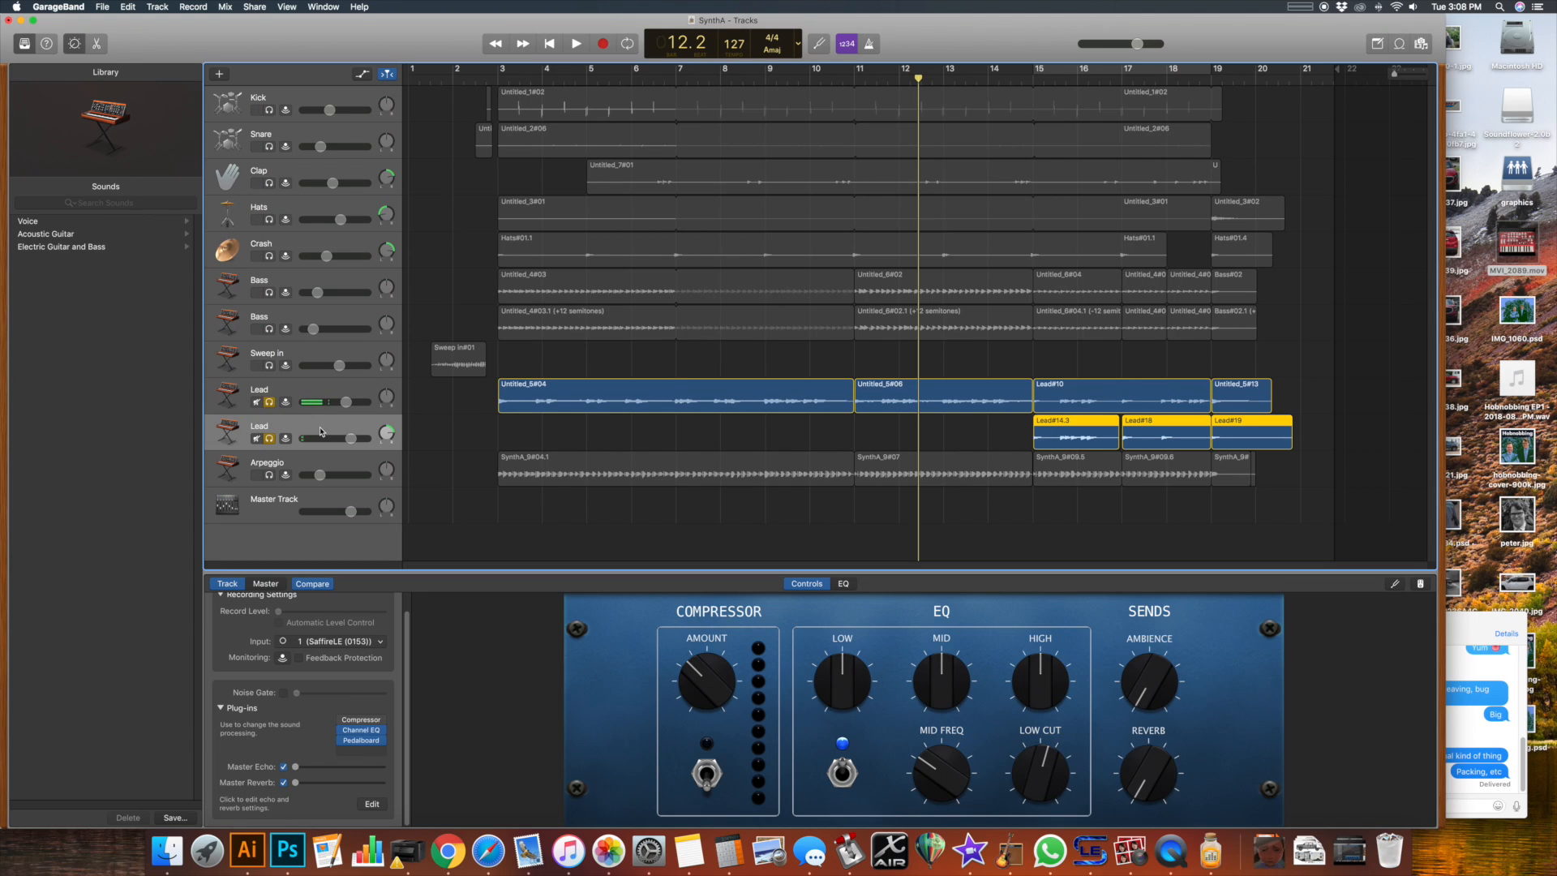
pyautogui.click(1031, 78)
pyautogui.press('space')
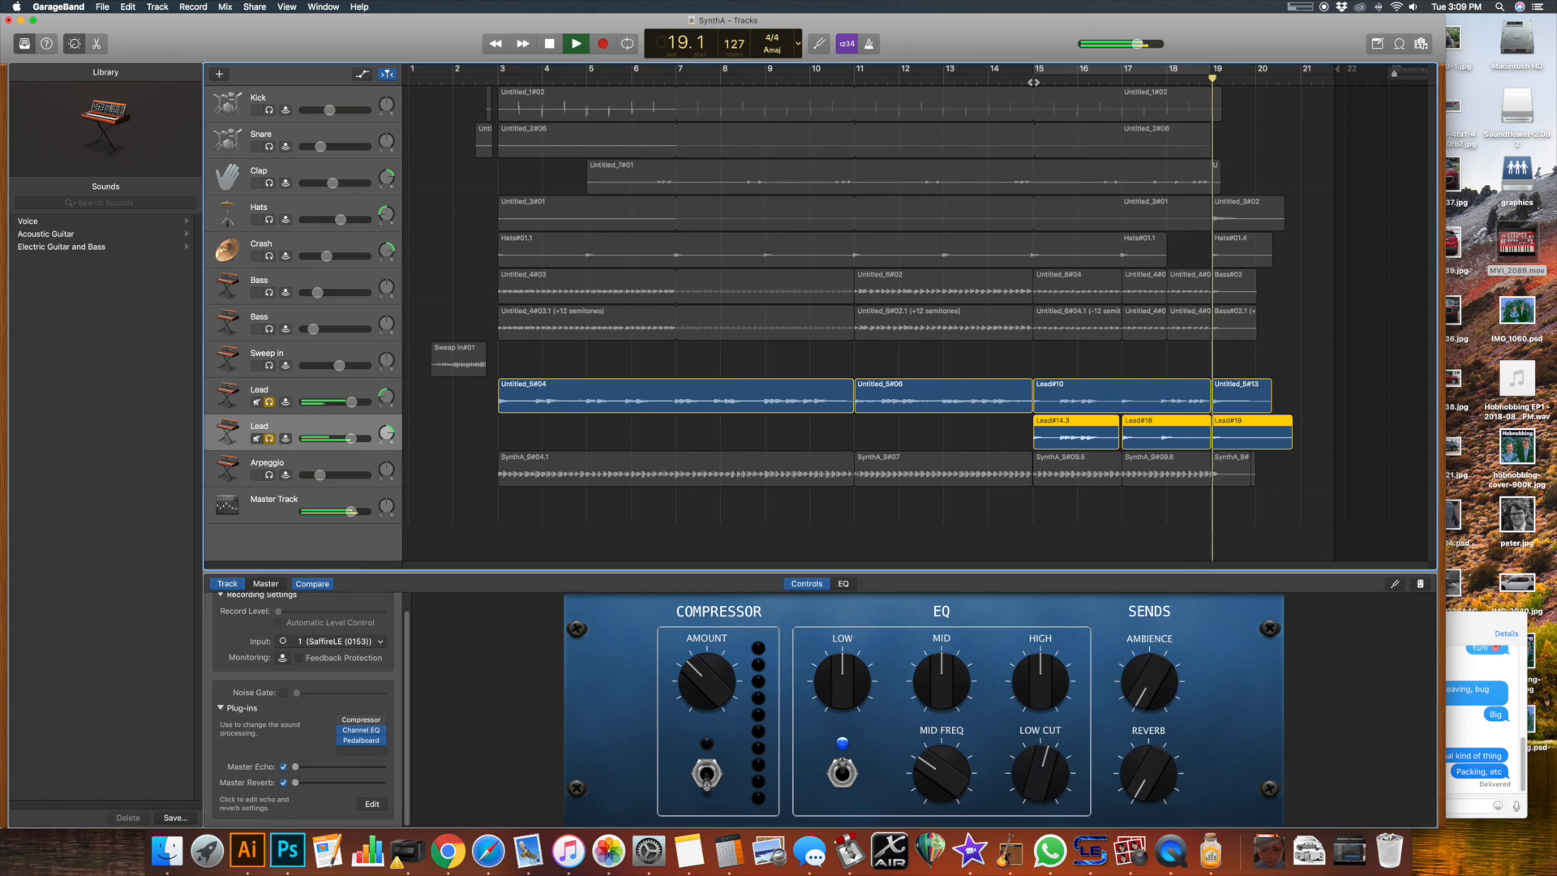
pyautogui.press('space')
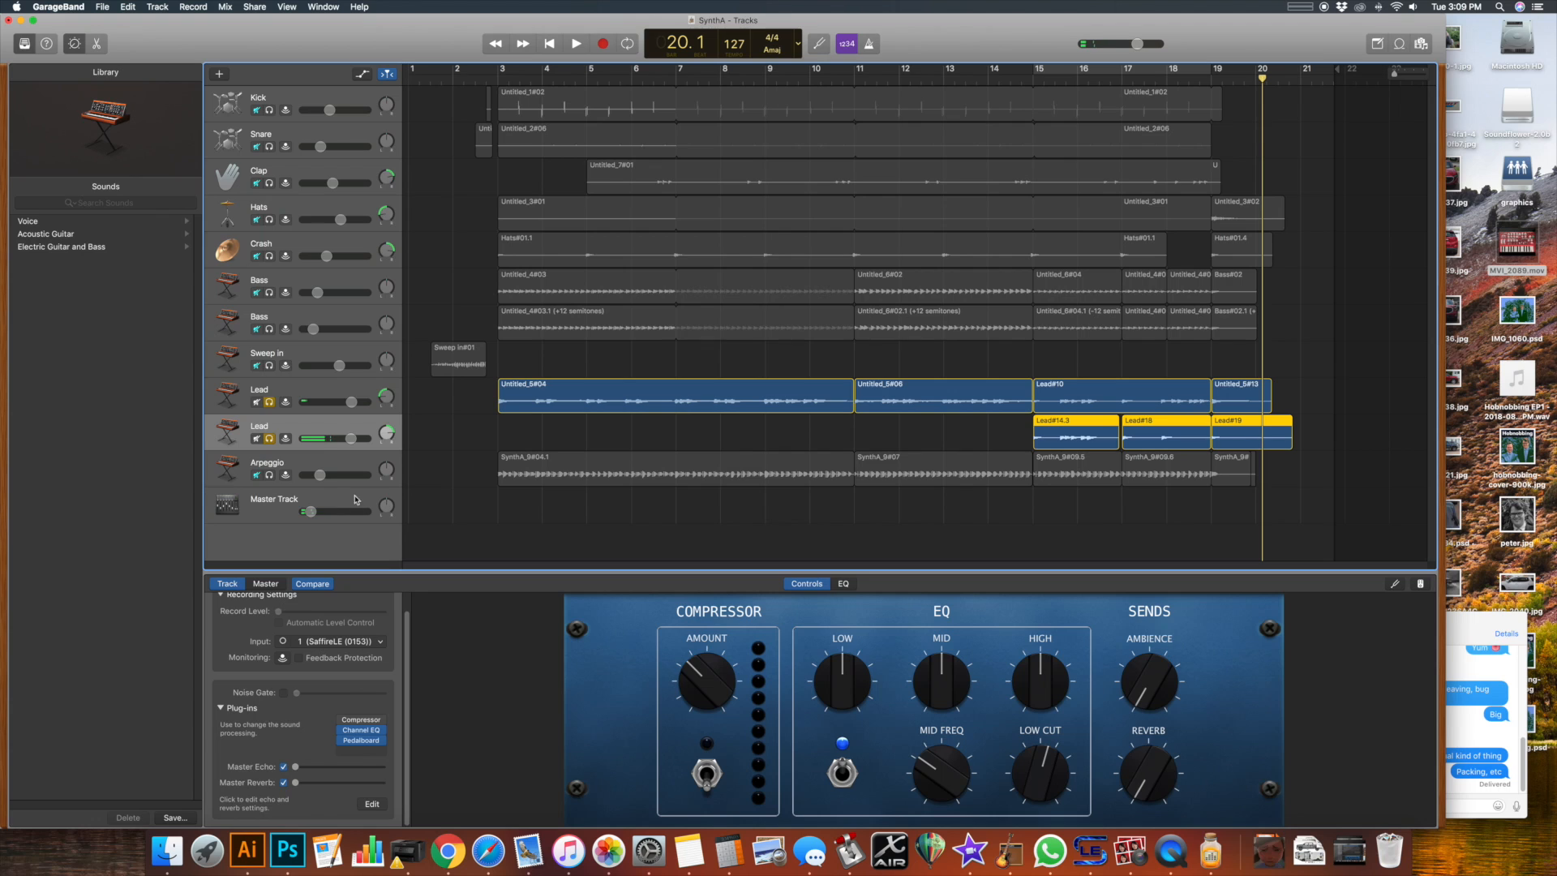
# Step: Switch the solo from both Lead tracks to the Arpeggio track, set the playhead to bar 3 and select the Arpeggio track
pyautogui.click(268, 439)
pyautogui.click(269, 402)
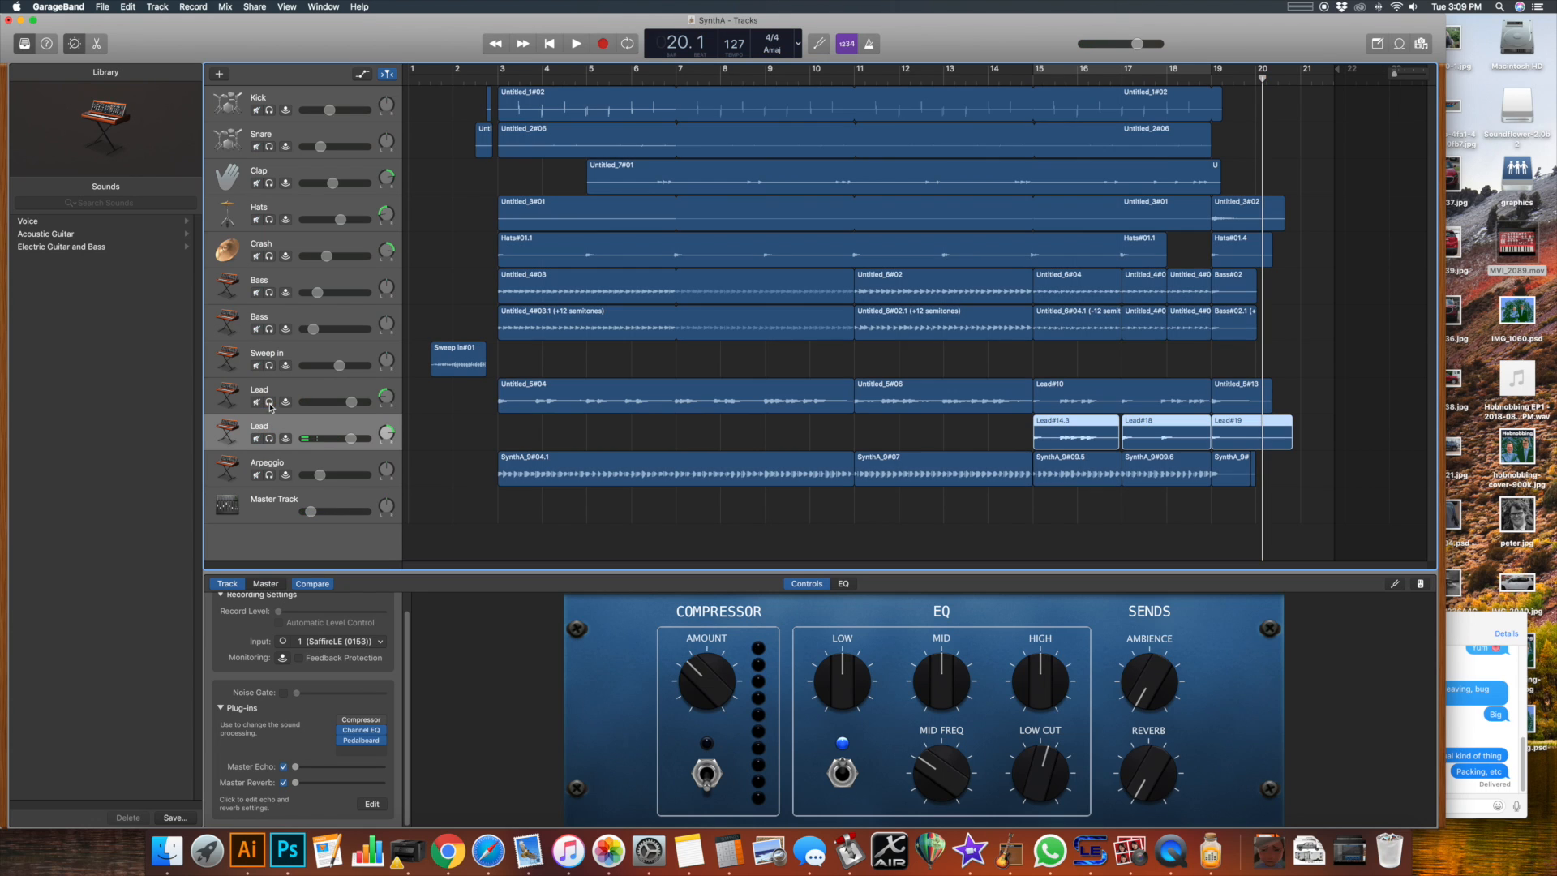
pyautogui.click(272, 476)
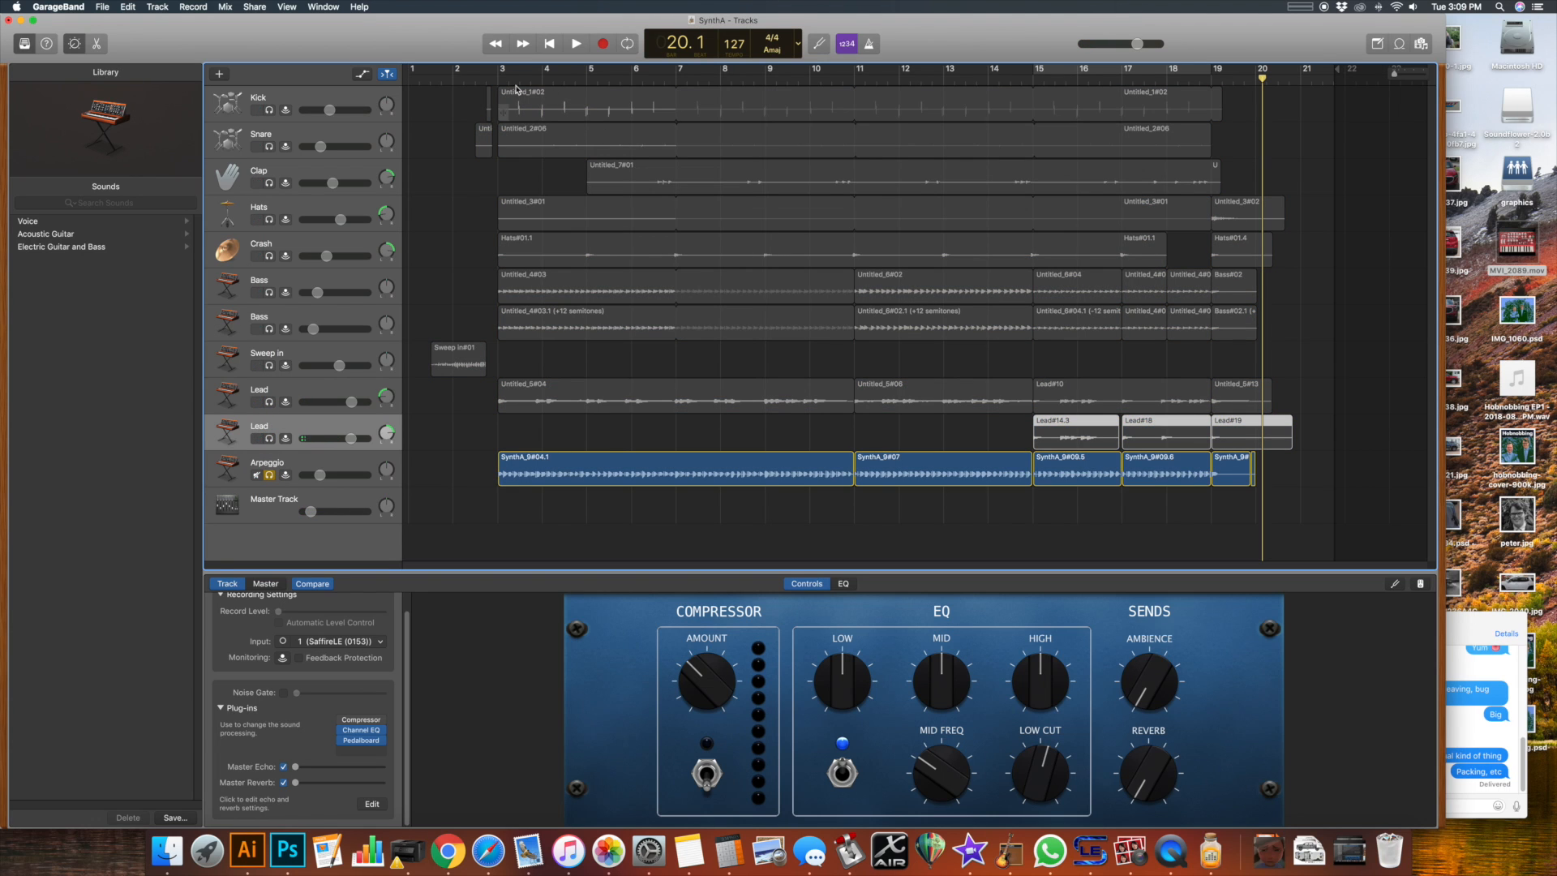
pyautogui.click(476, 75)
pyautogui.moveTo(477, 77); pyautogui.dragTo(498, 79)
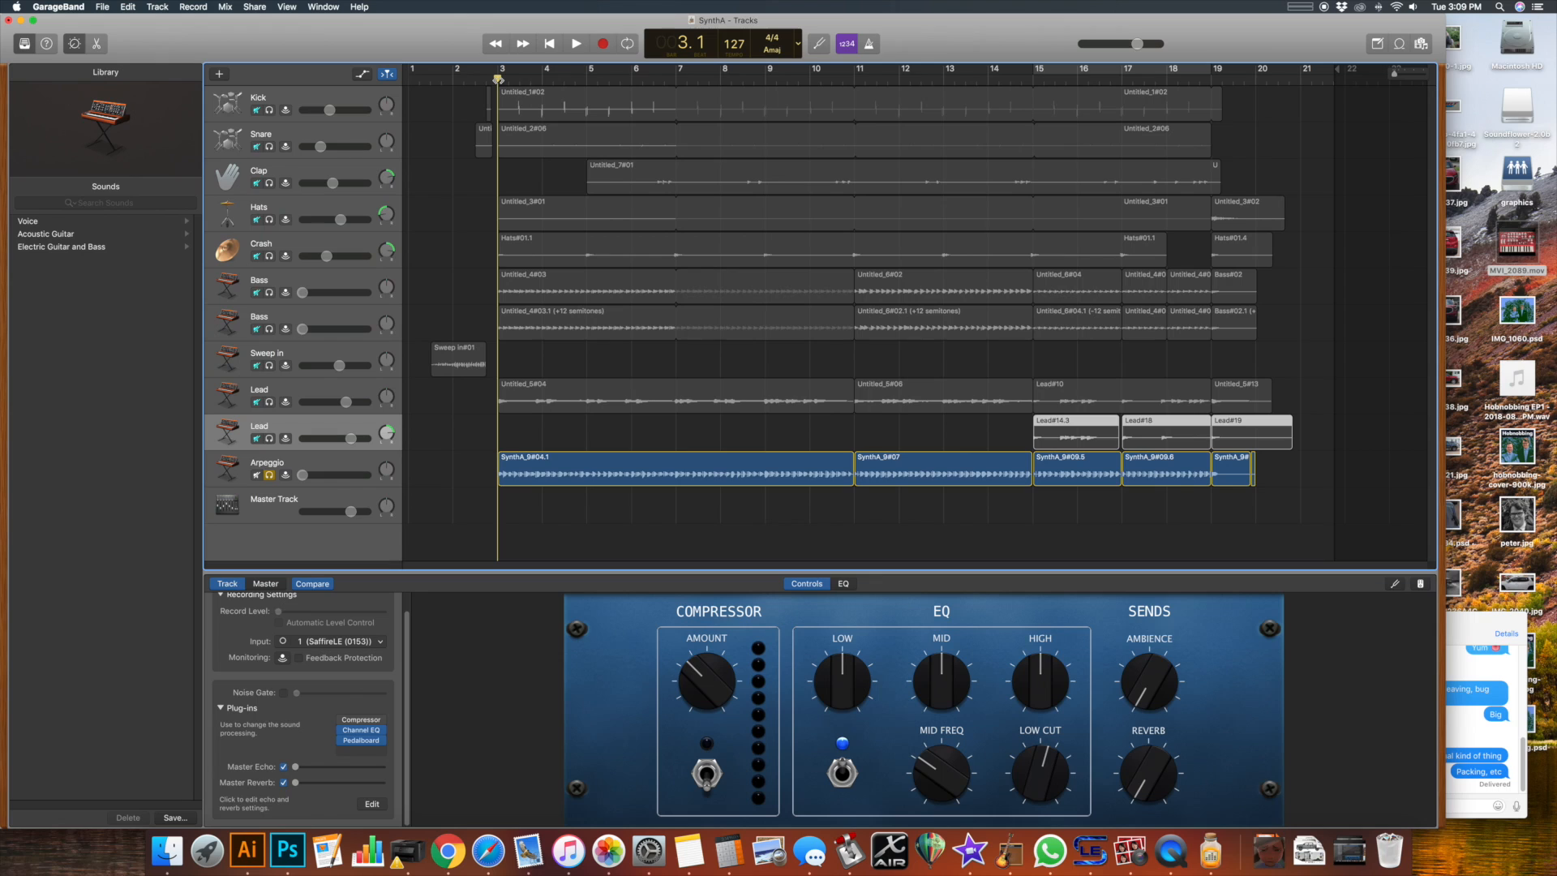
pyautogui.click(336, 462)
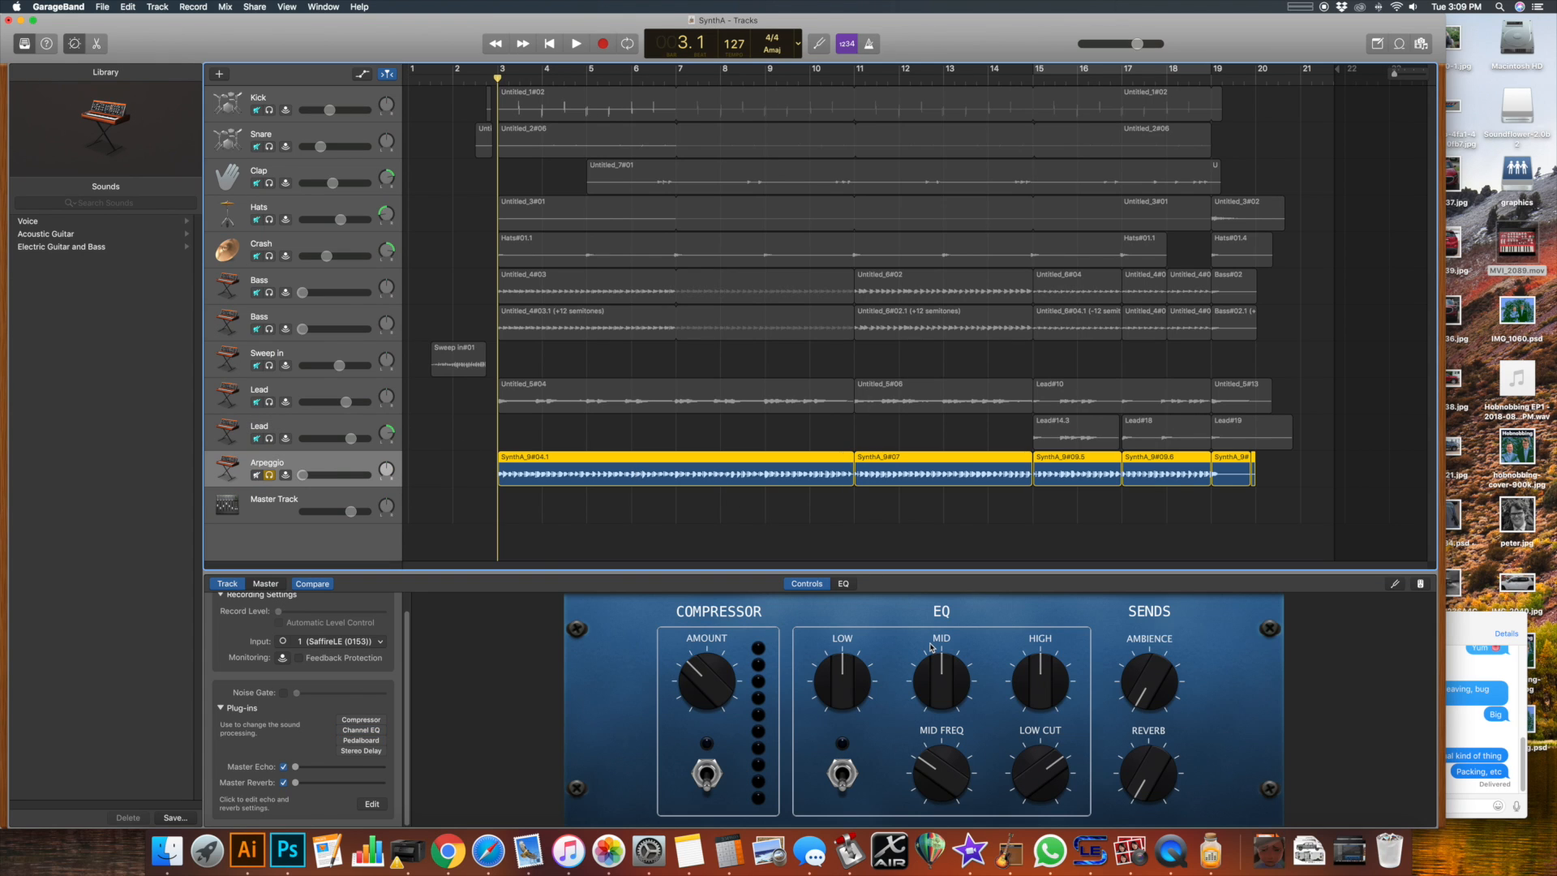
# Step: Open the Arpeggio track's regions in the audio editor and examine the waveform back to its start at bar 3
pyautogui.press('e')
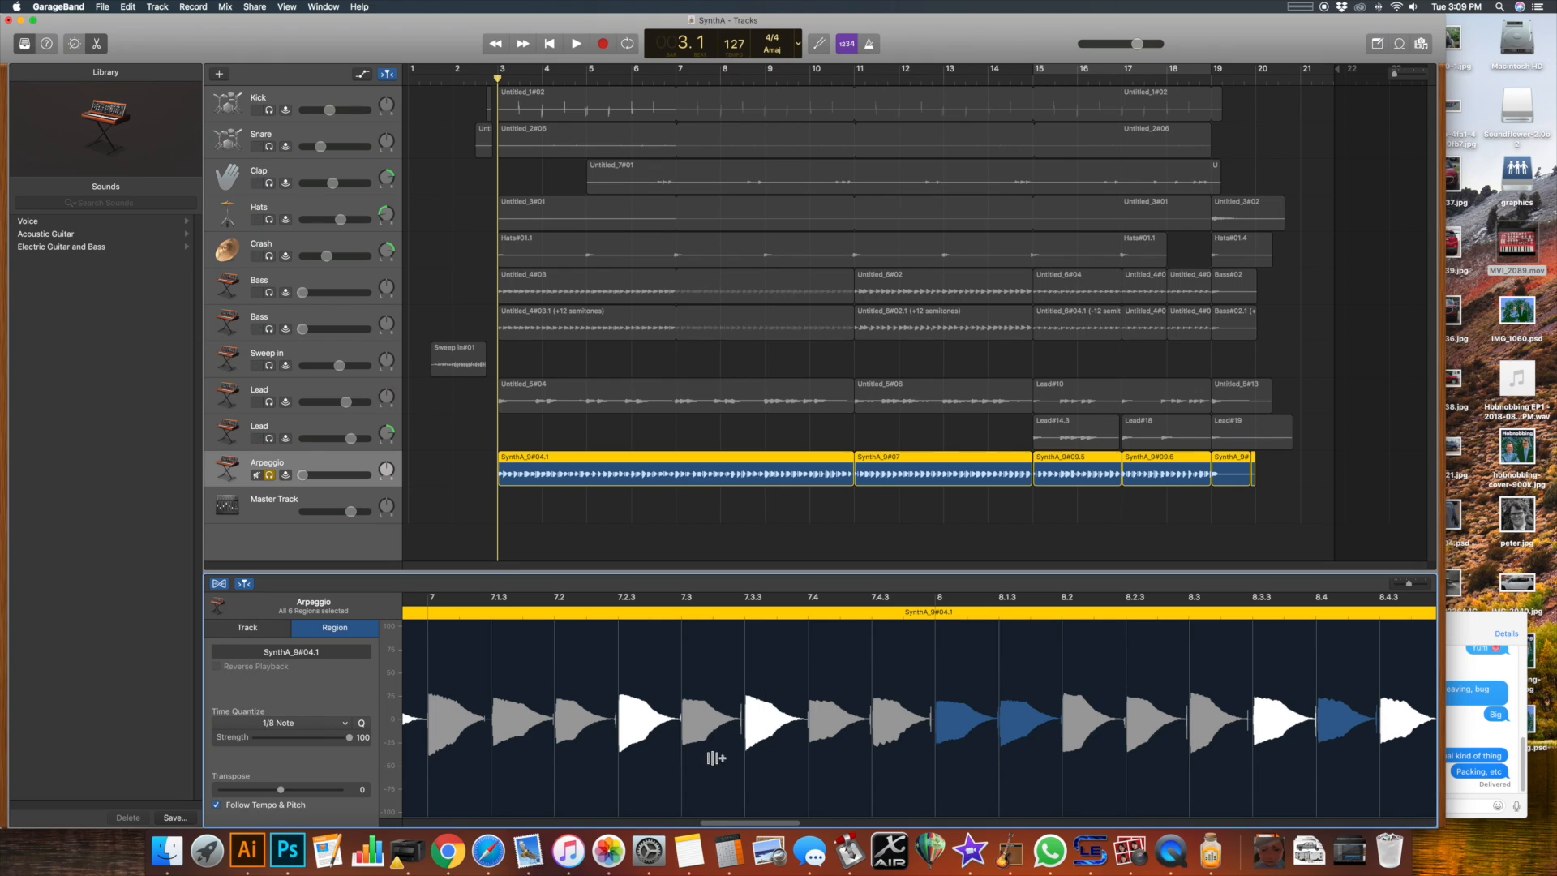
pyautogui.moveTo(719, 825); pyautogui.dragTo(759, 822)
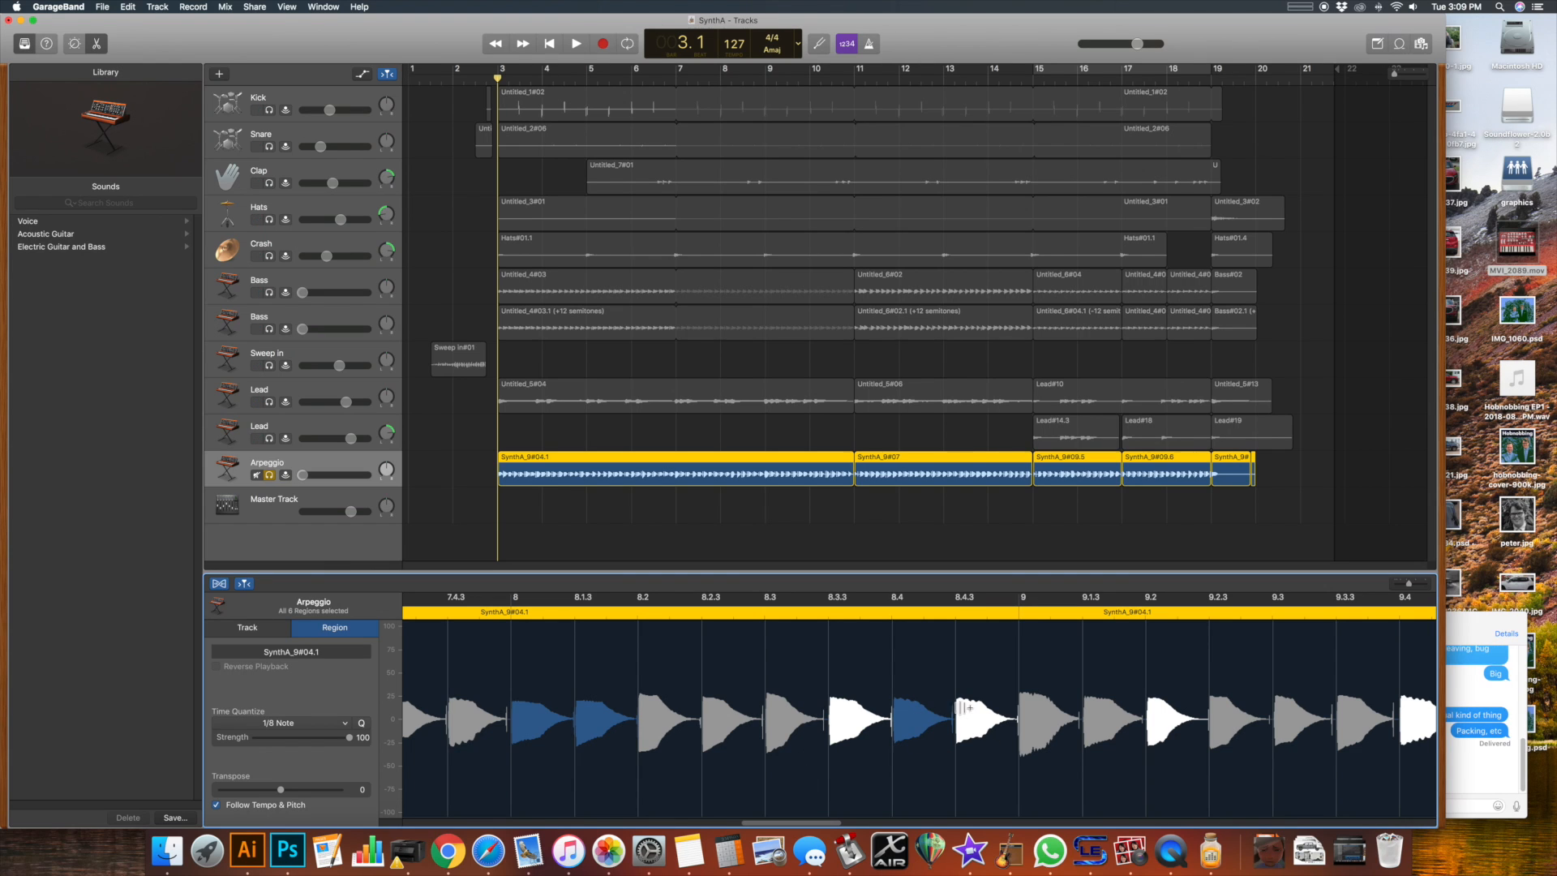
pyautogui.moveTo(821, 827); pyautogui.dragTo(557, 796)
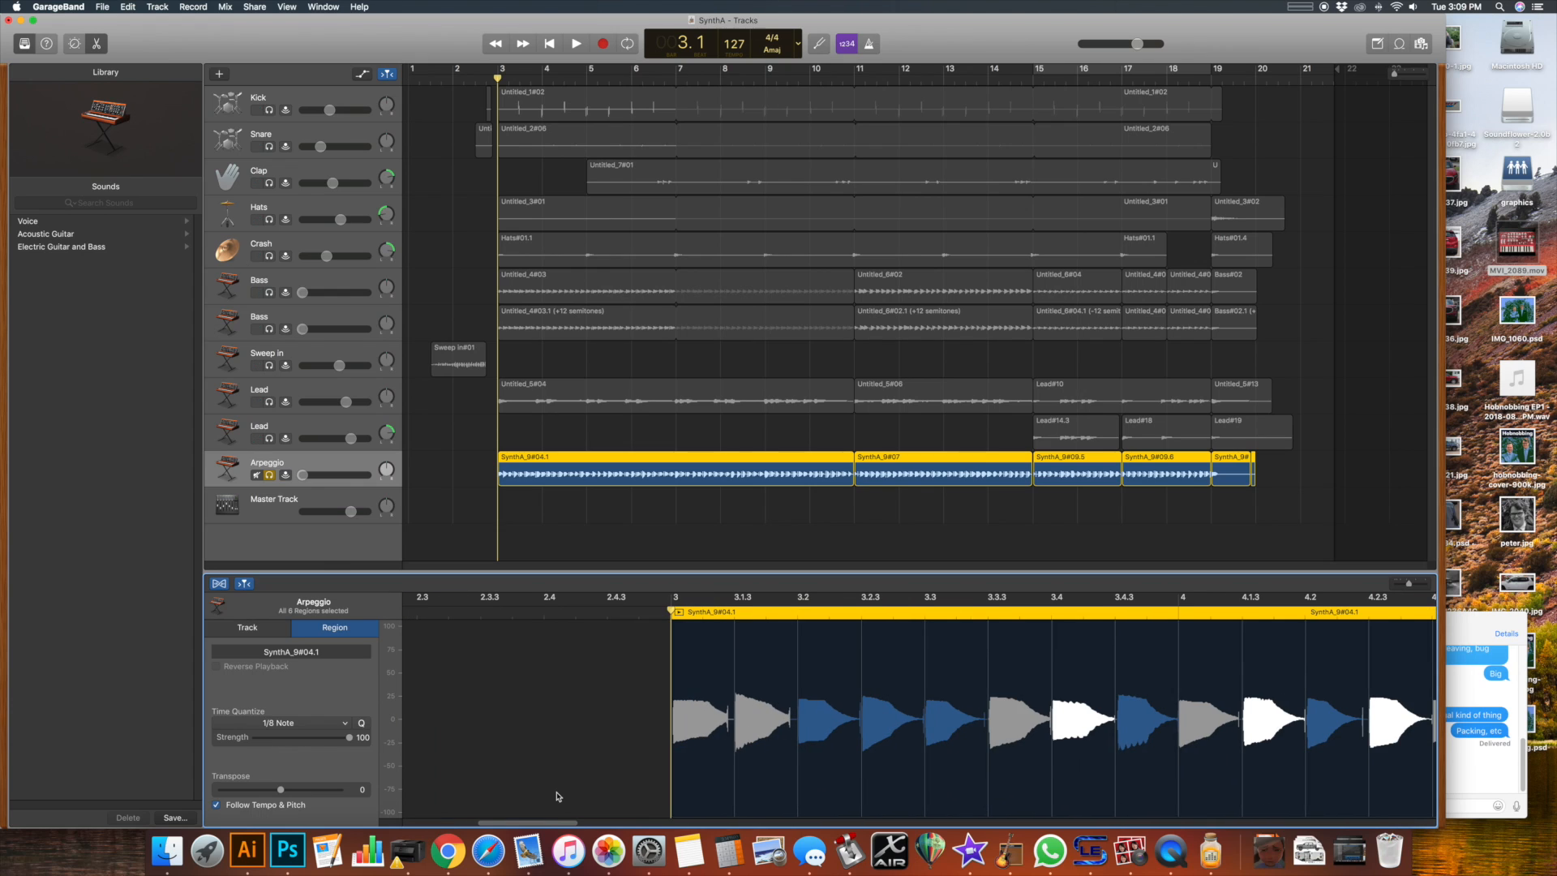
# Step: Replace the audio editor with the Arpeggio track's Smart Controls and play the soloed track without effects from position 4.4
pyautogui.click(333, 465)
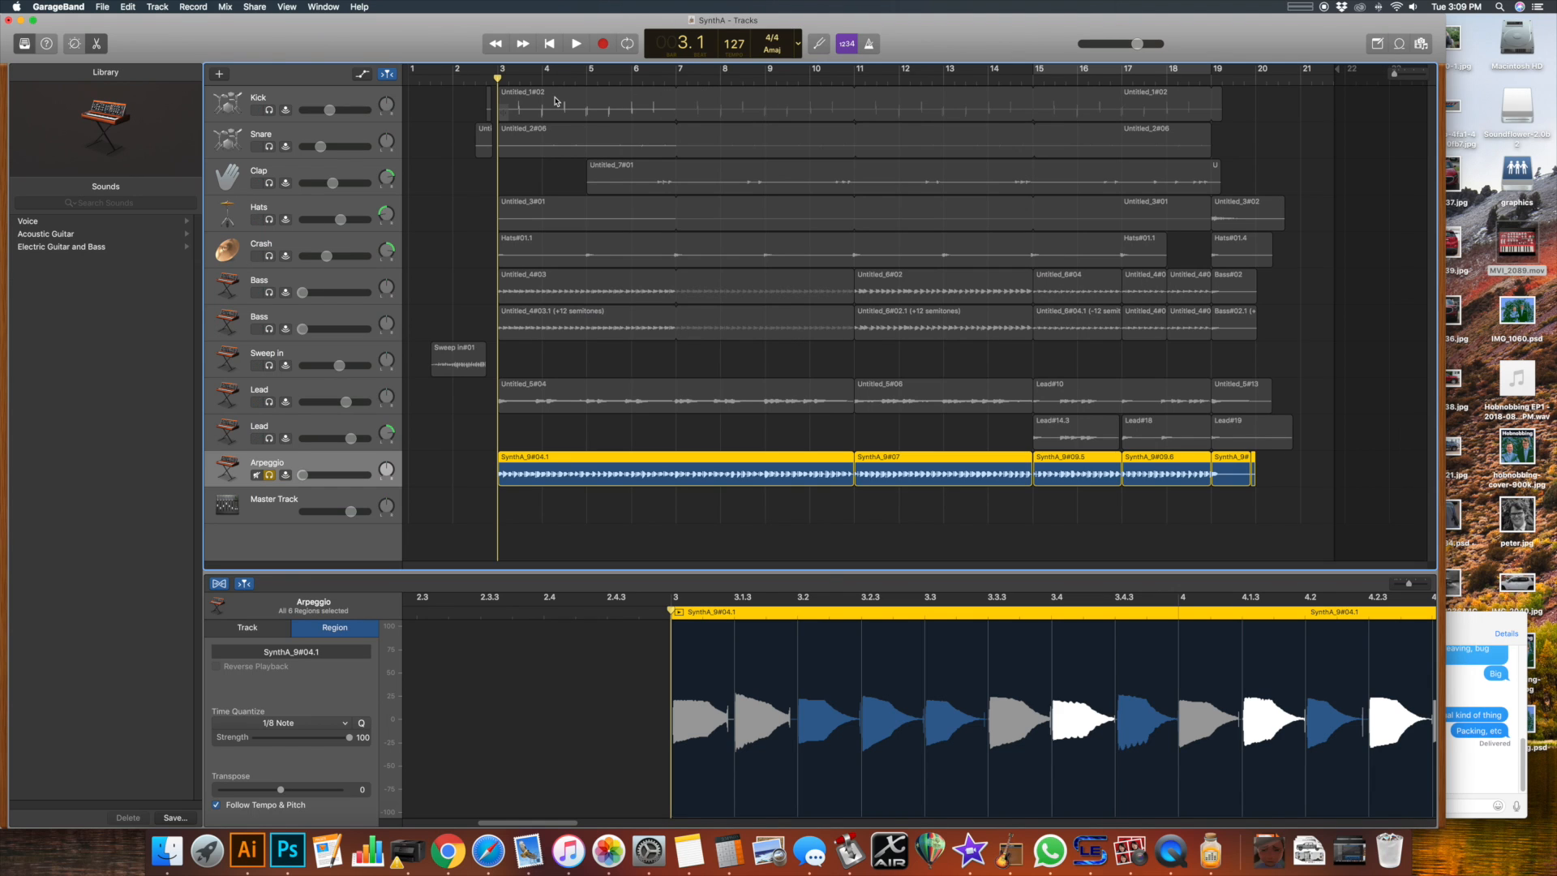
pyautogui.press('b')
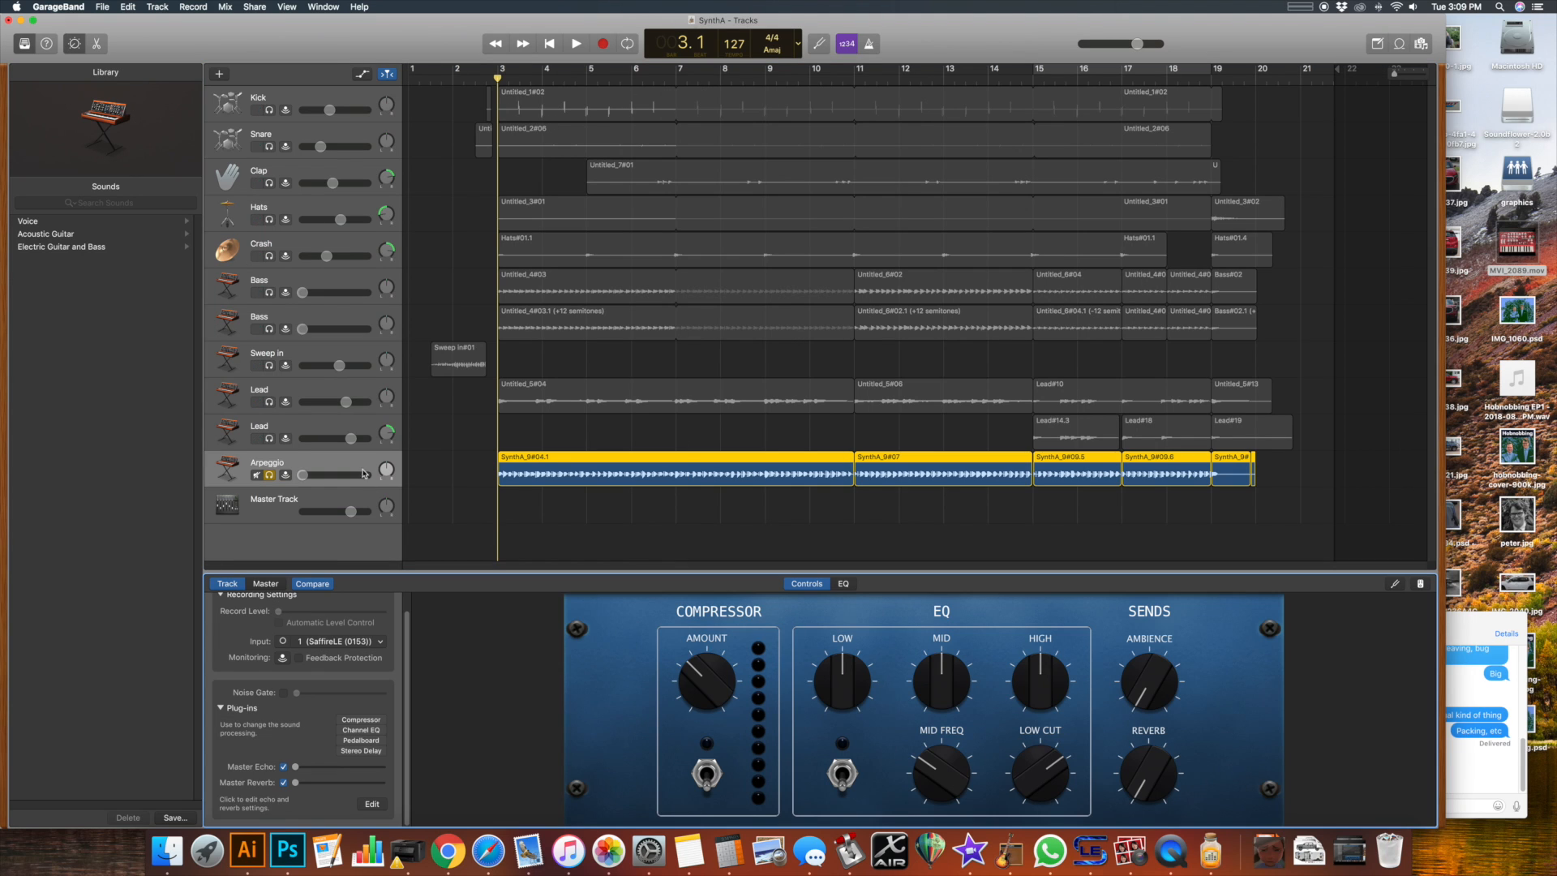
pyautogui.click(363, 459)
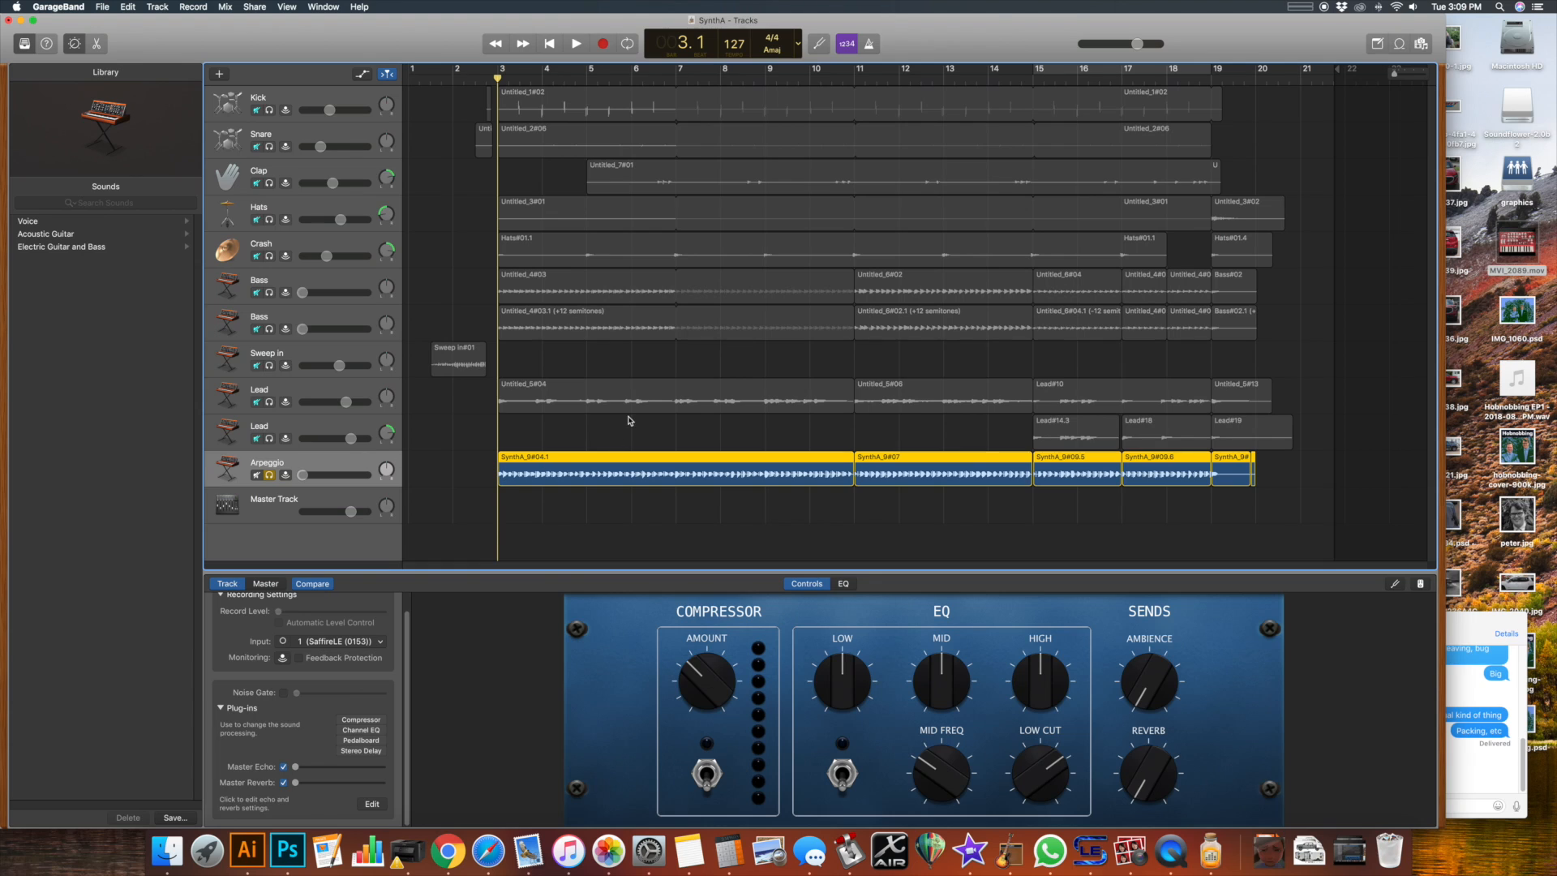
pyautogui.click(575, 80)
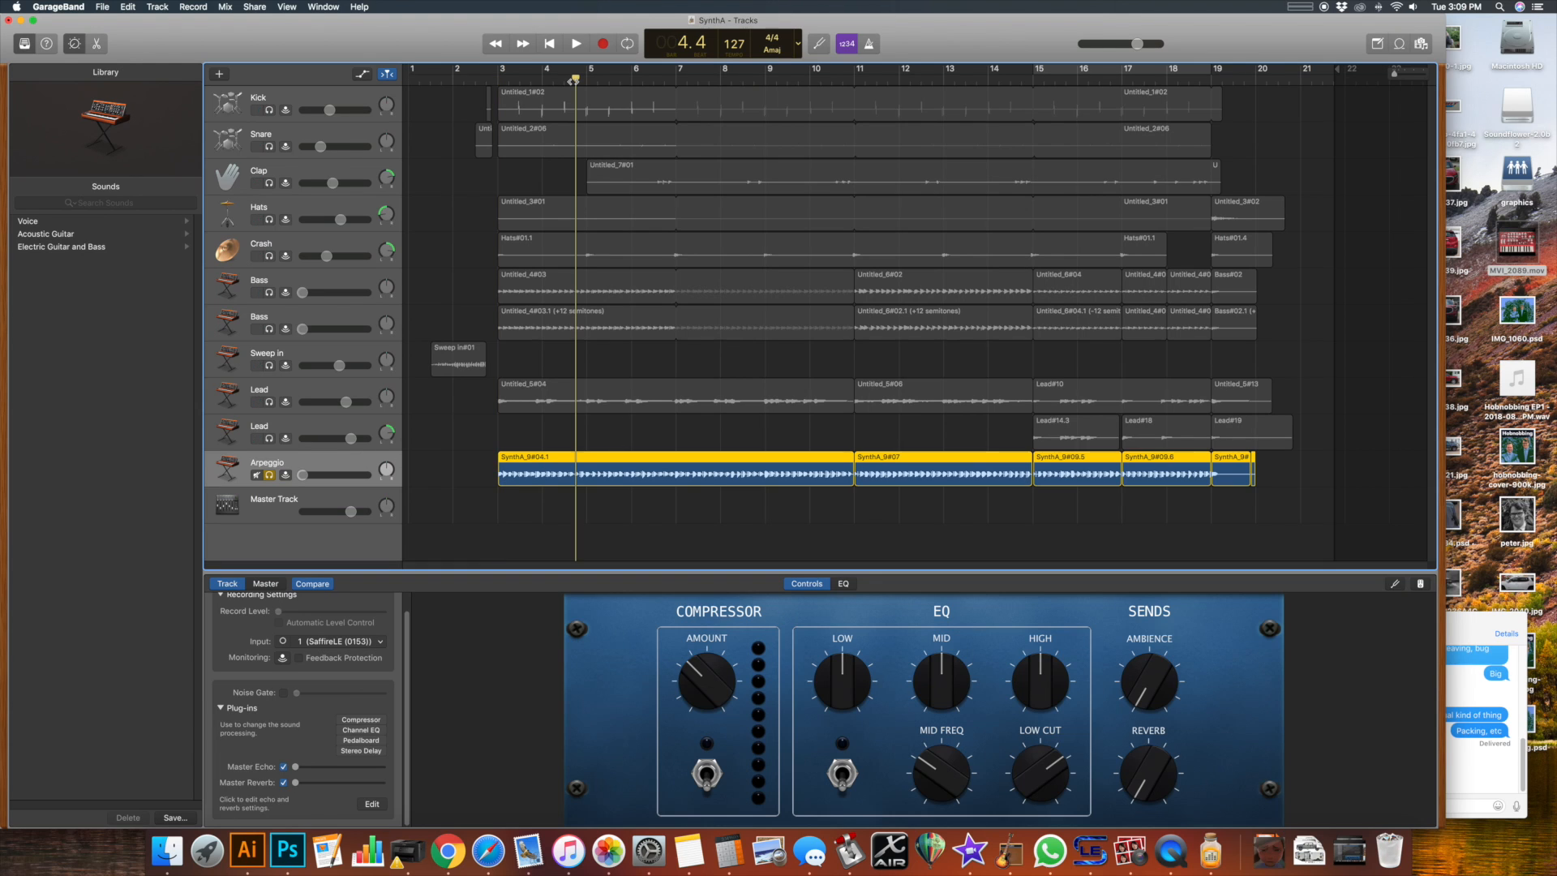
pyautogui.press('space')
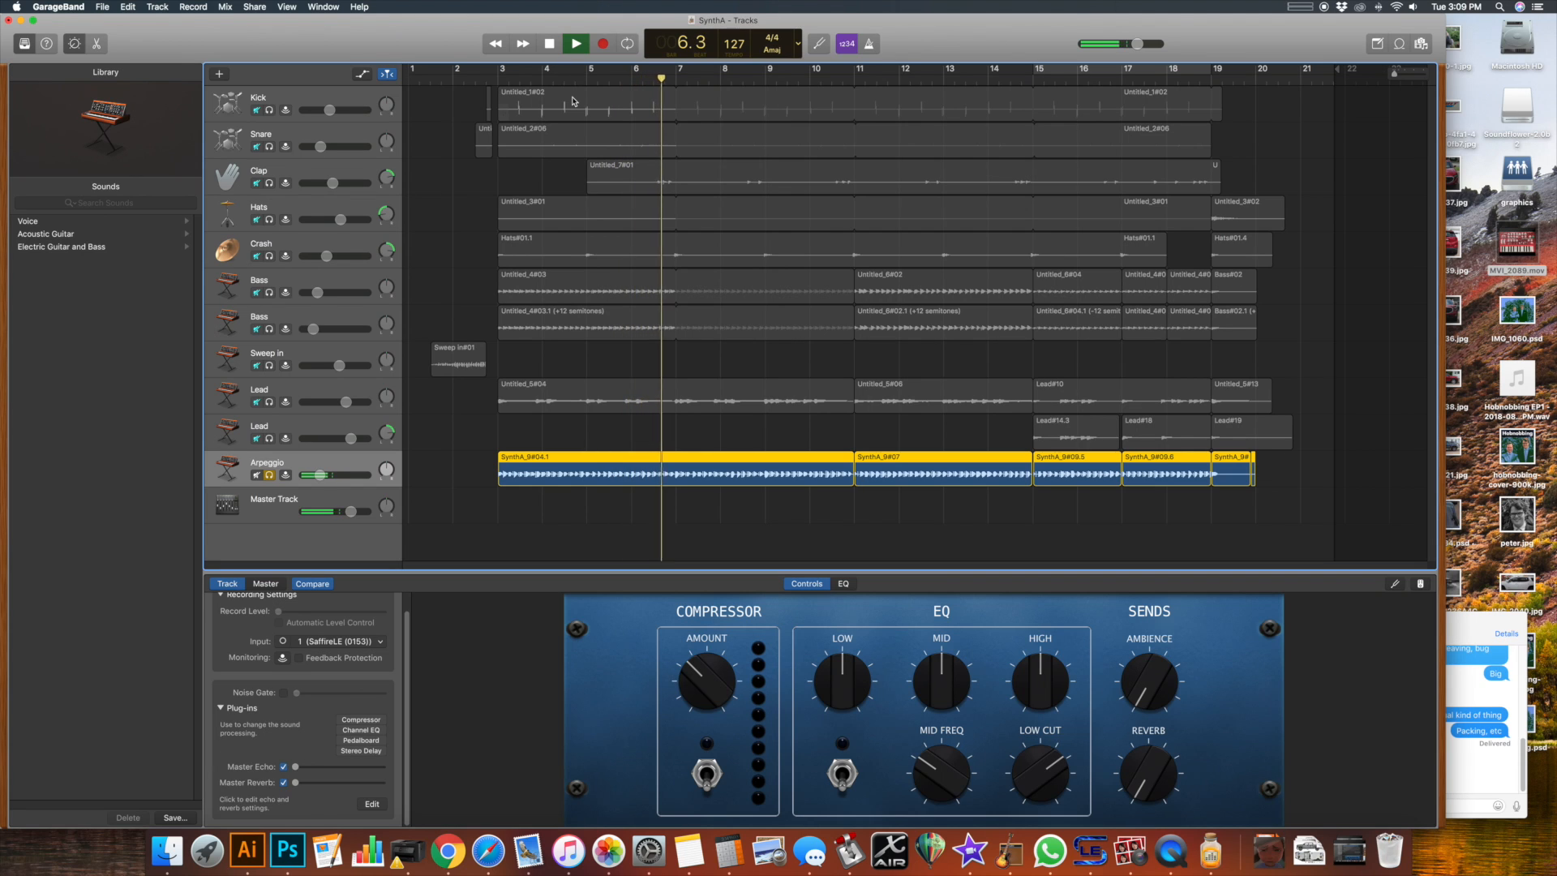
pyautogui.press('space')
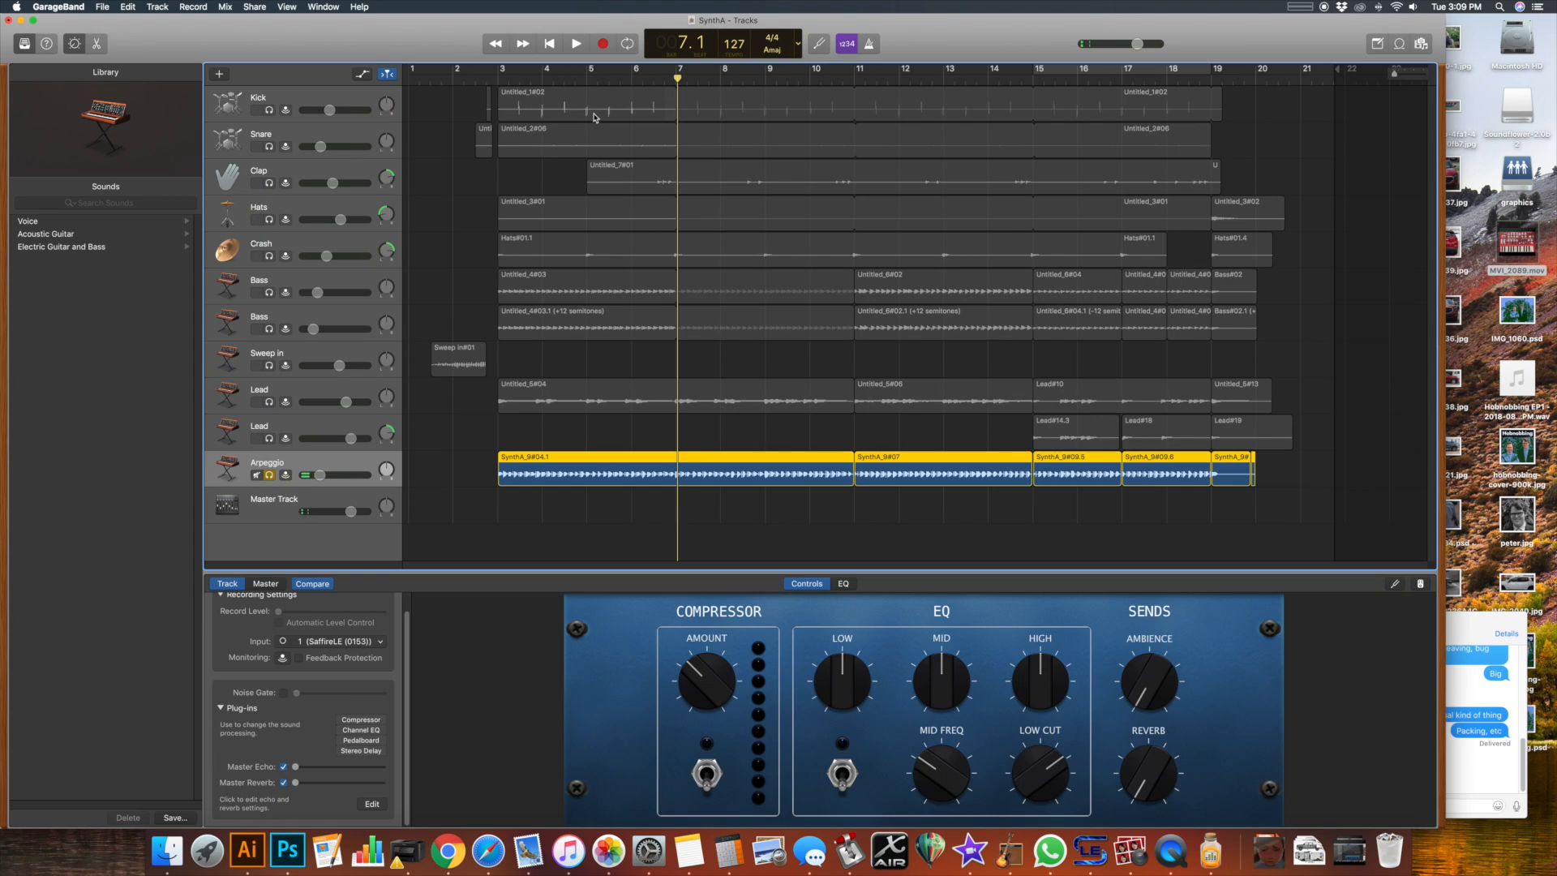
# Step: Turn on the Arpeggio track's Channel EQ, play a passage with it, and close the plug-in window
pyautogui.click(361, 730)
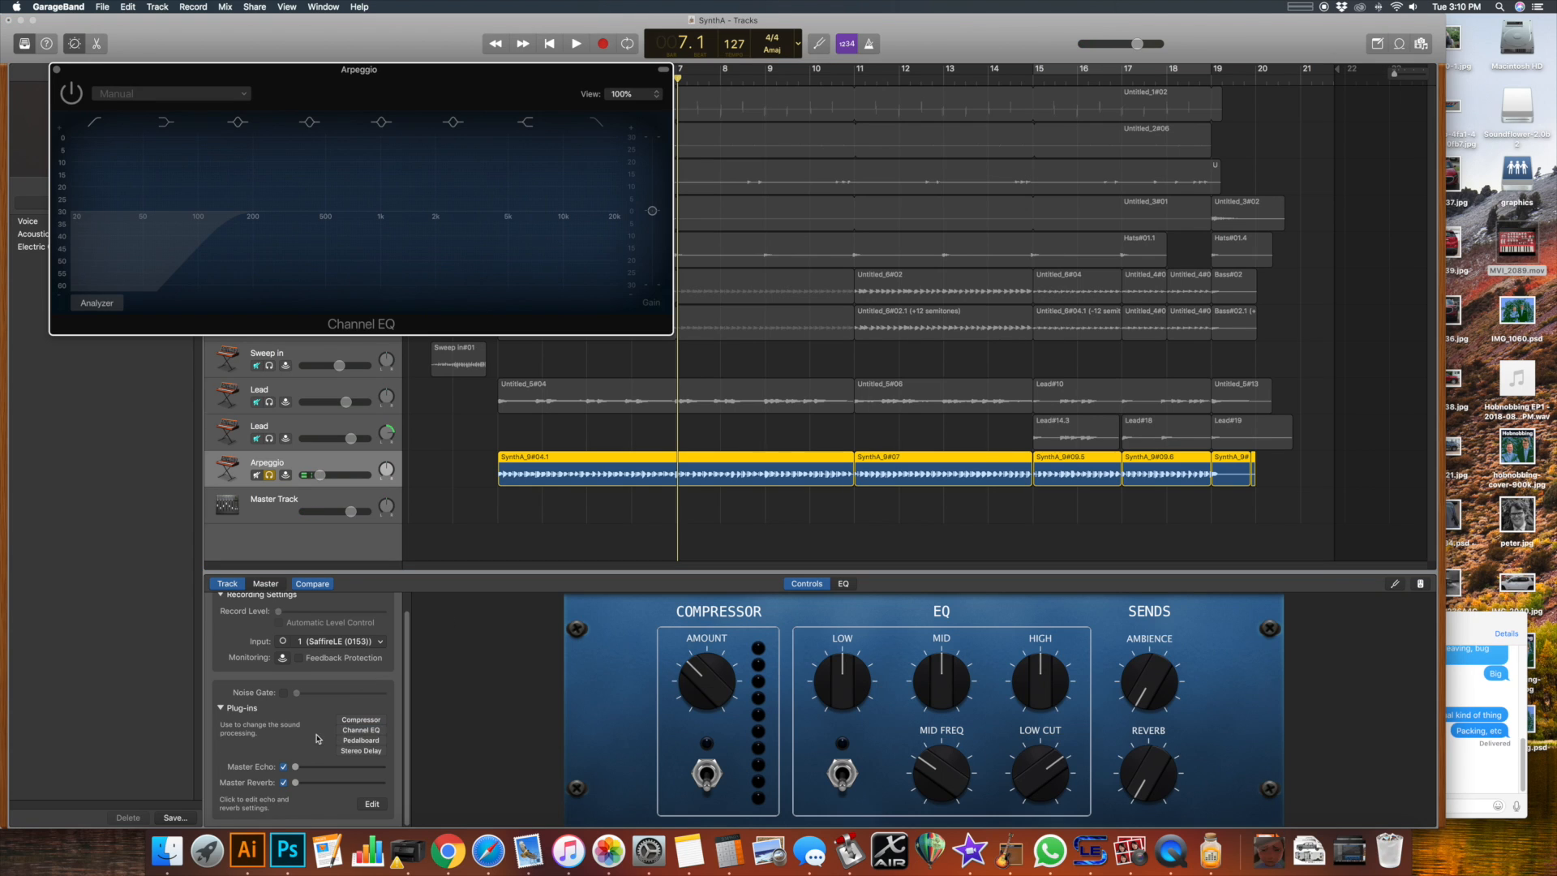
pyautogui.click(72, 94)
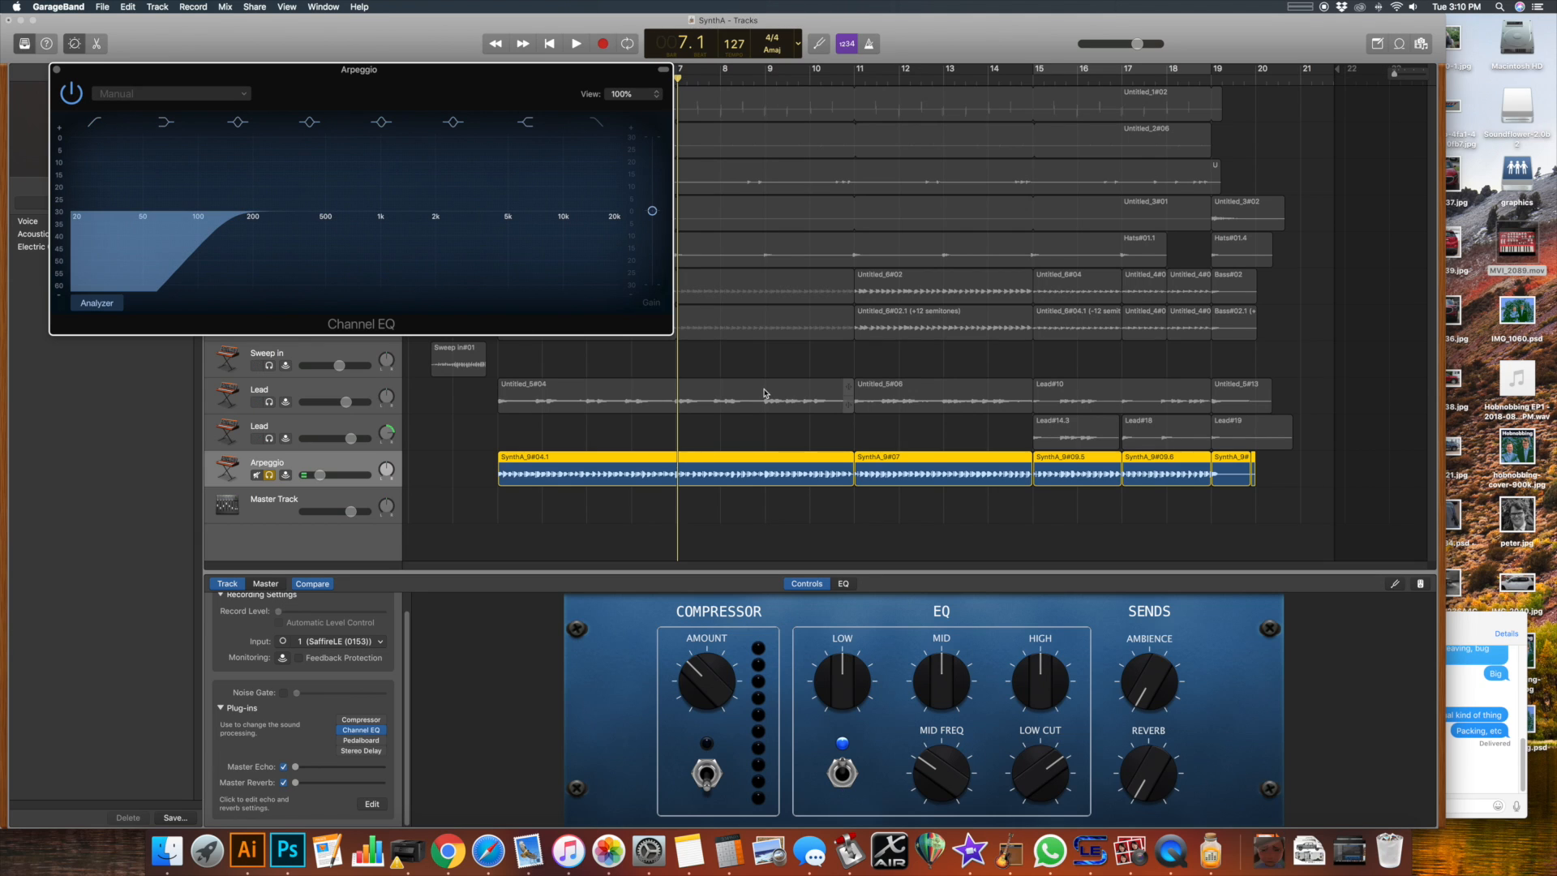
pyautogui.press('space')
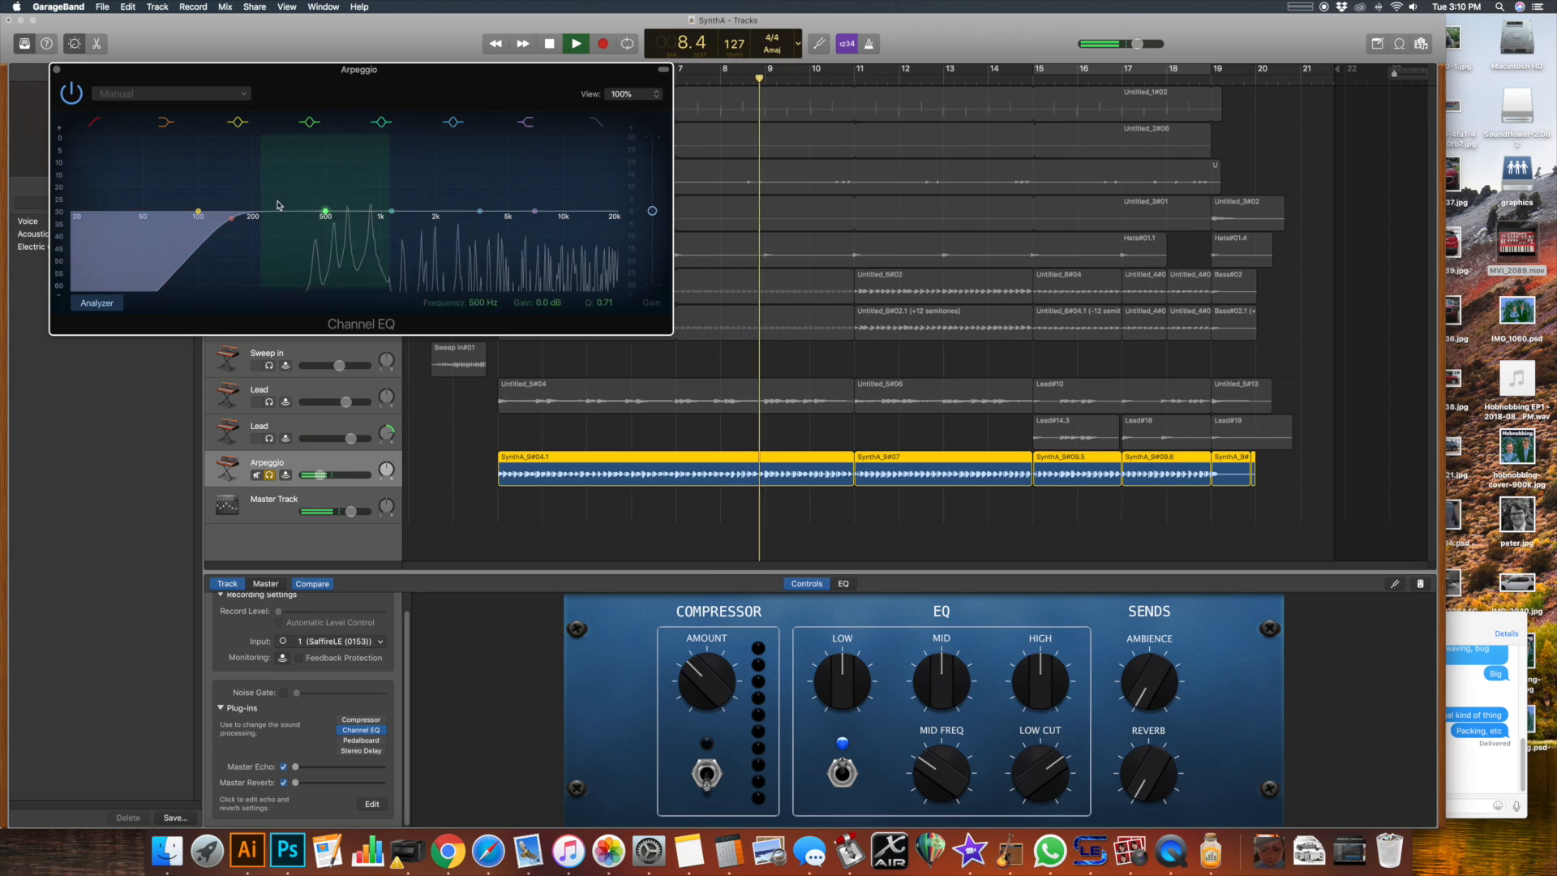
pyautogui.press('space')
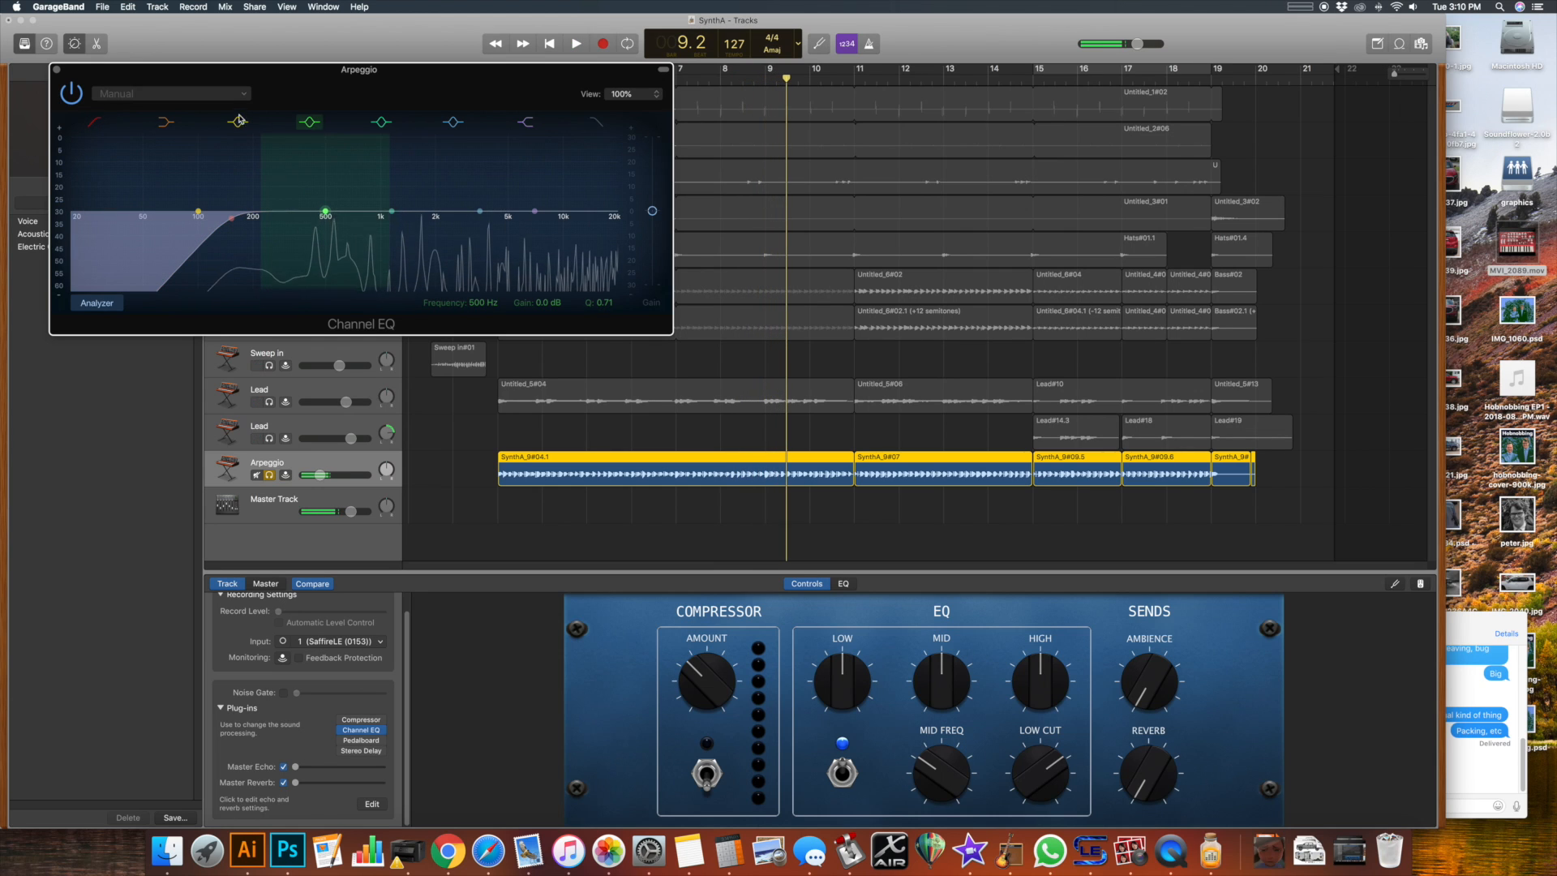
pyautogui.click(56, 69)
# Step: Turn on the Arpeggio track's Pedalboard with the Robo Flanger and Tru-Tape Delay, play a passage, and close its window
pyautogui.moveTo(361, 741)
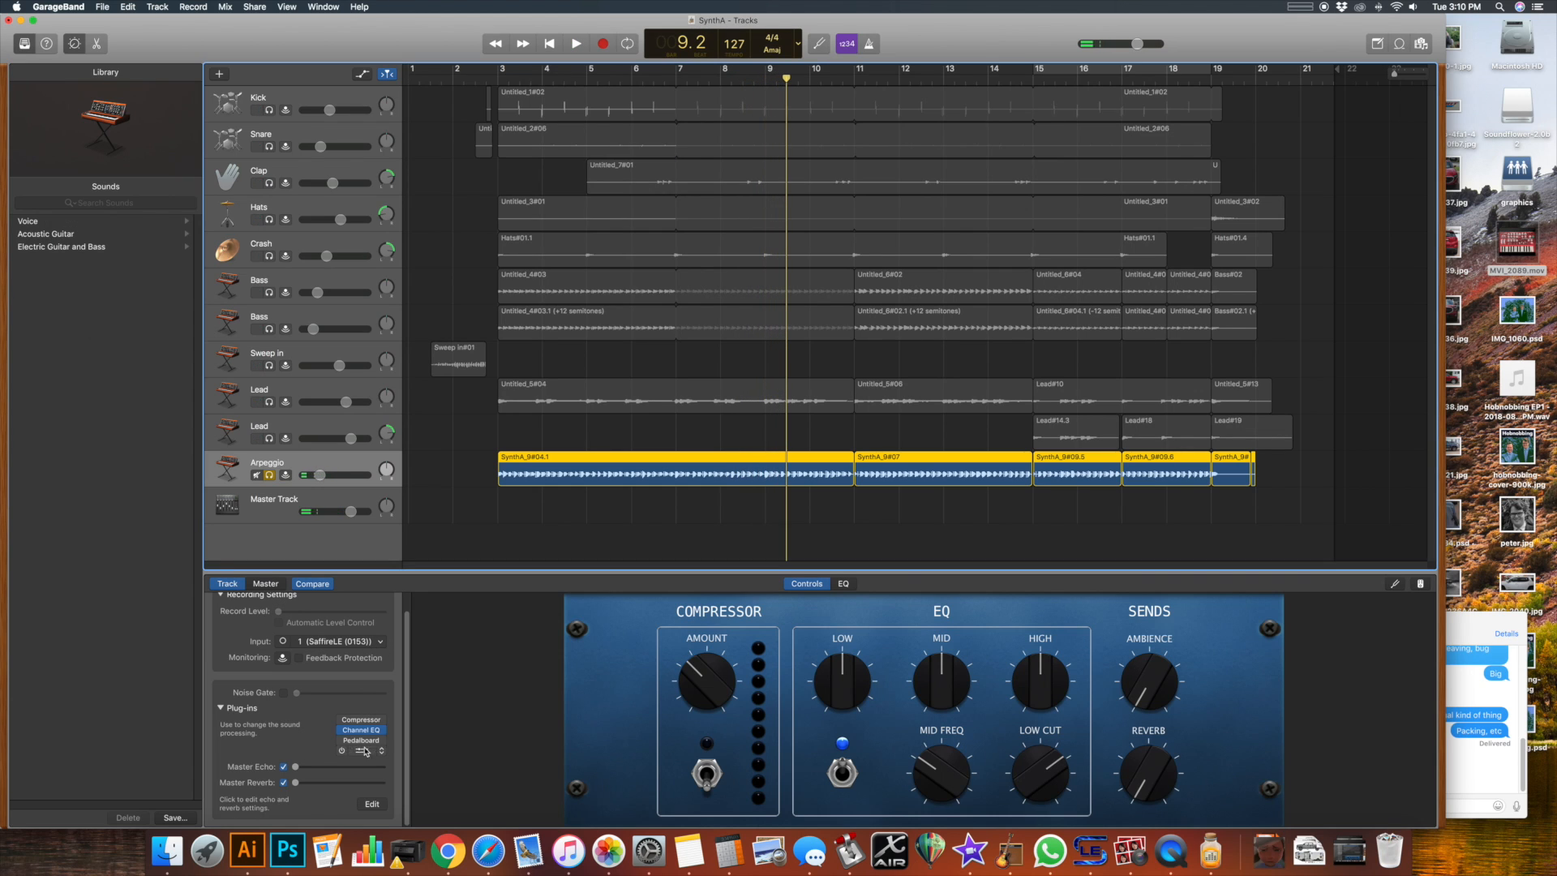
pyautogui.click(362, 741)
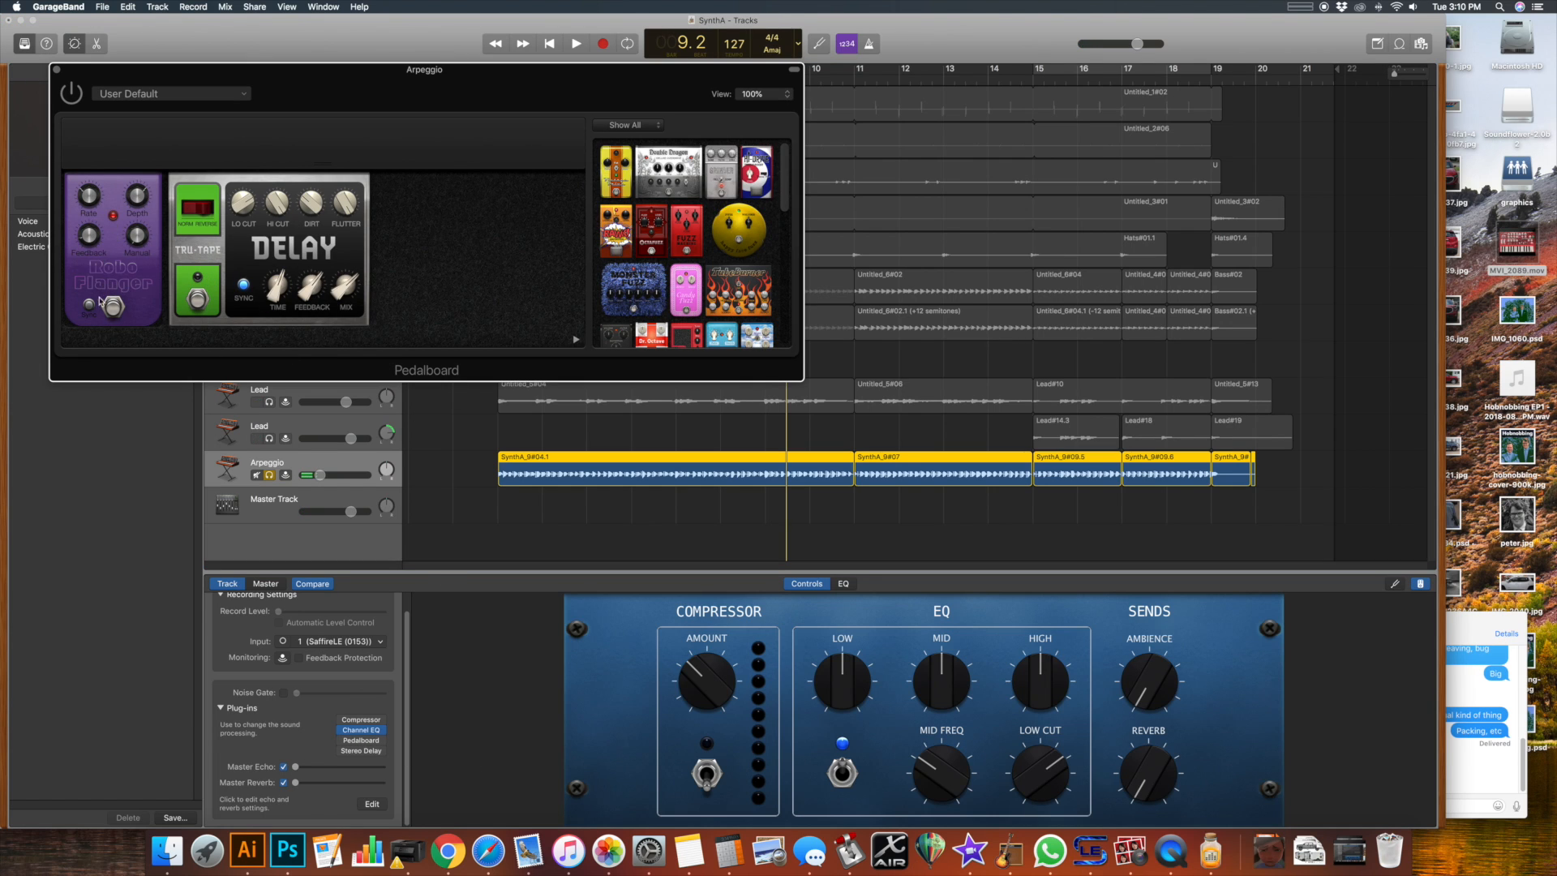
pyautogui.press('space')
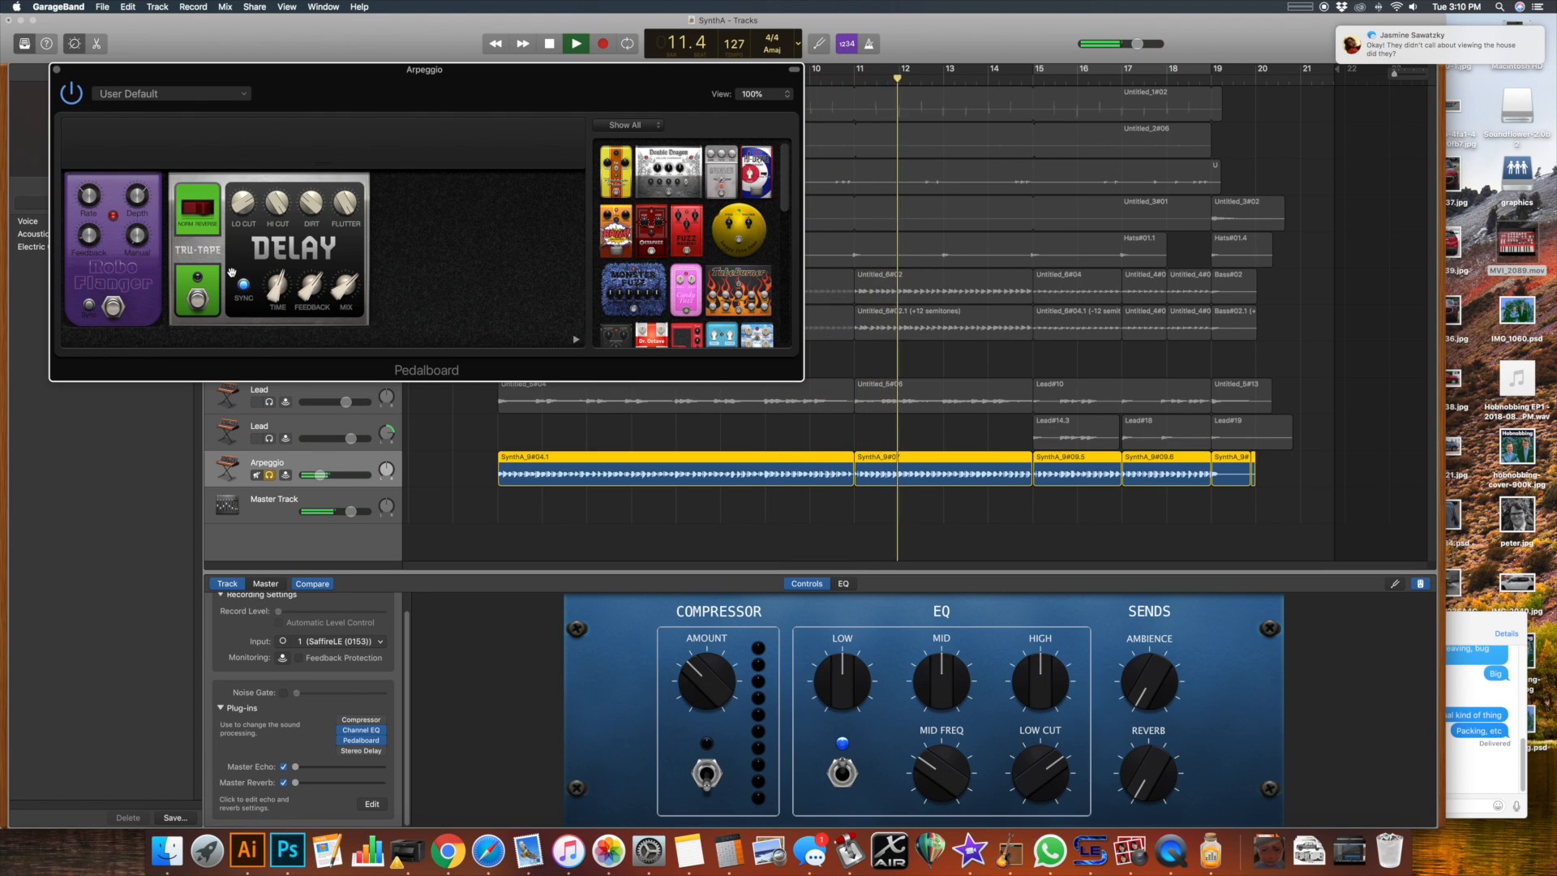
pyautogui.press('space')
pyautogui.click(58, 70)
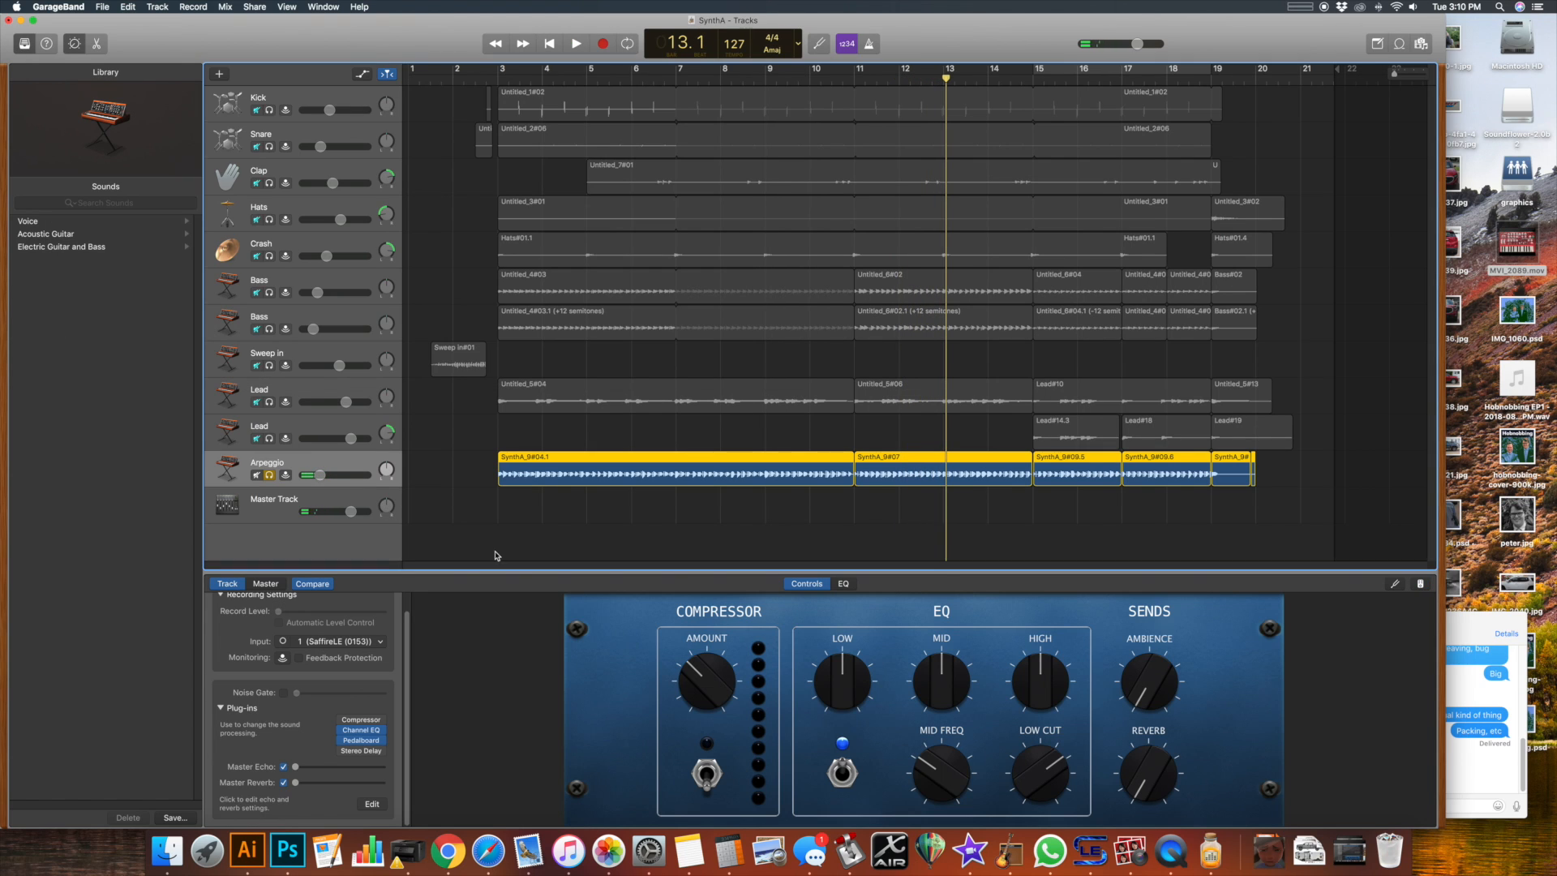
# Step: Turn on the Arpeggio track's Stereo Delay, play the track from position 7.3, and close the plug-in window
pyautogui.click(350, 752)
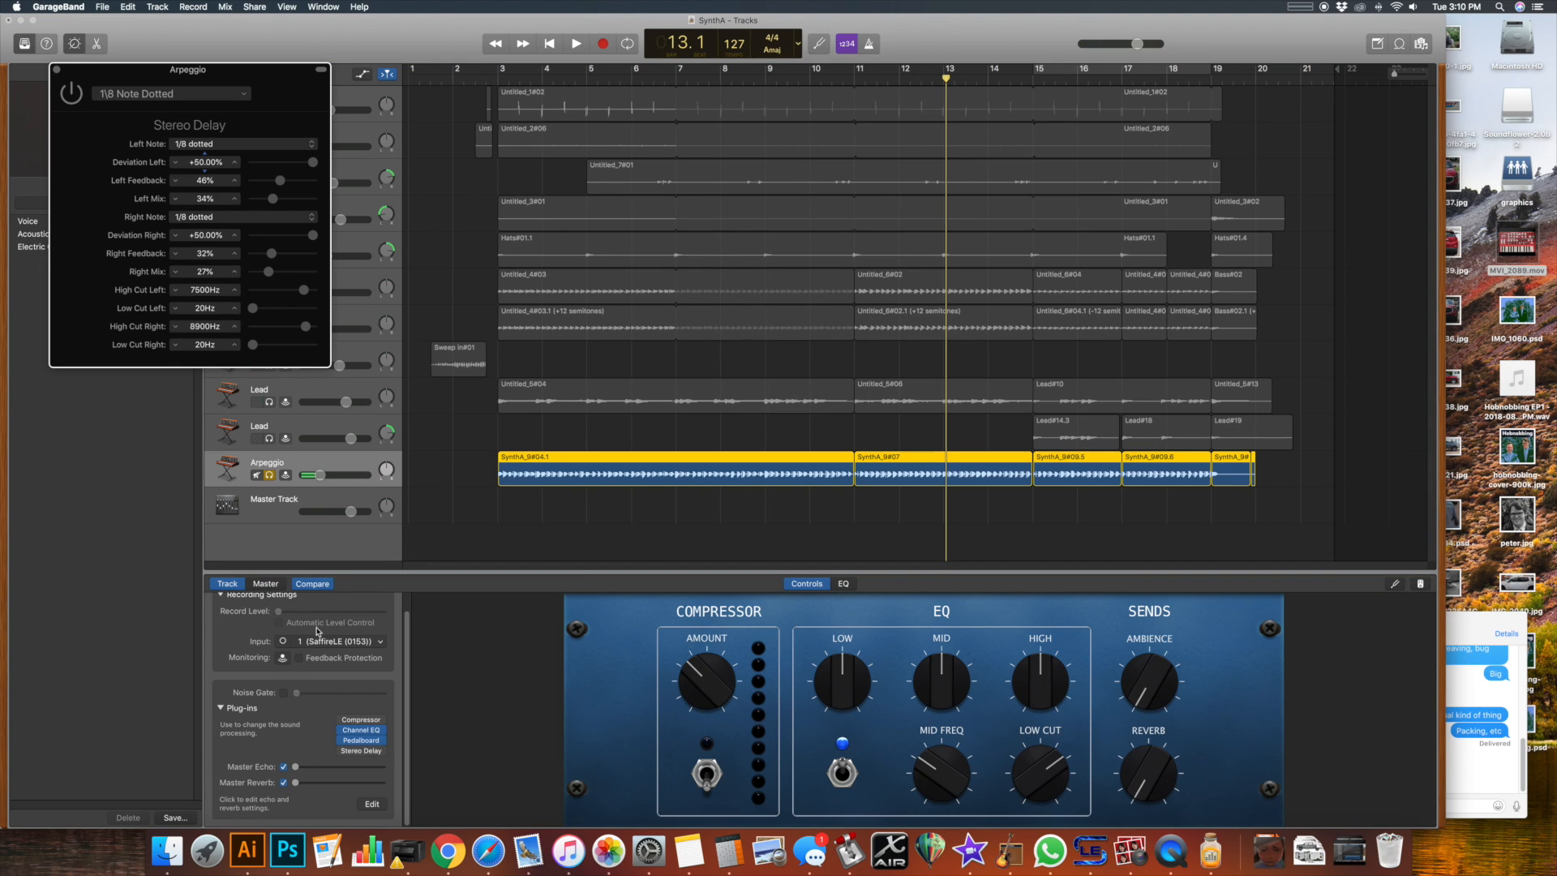
pyautogui.moveTo(188, 64); pyautogui.dragTo(301, 207)
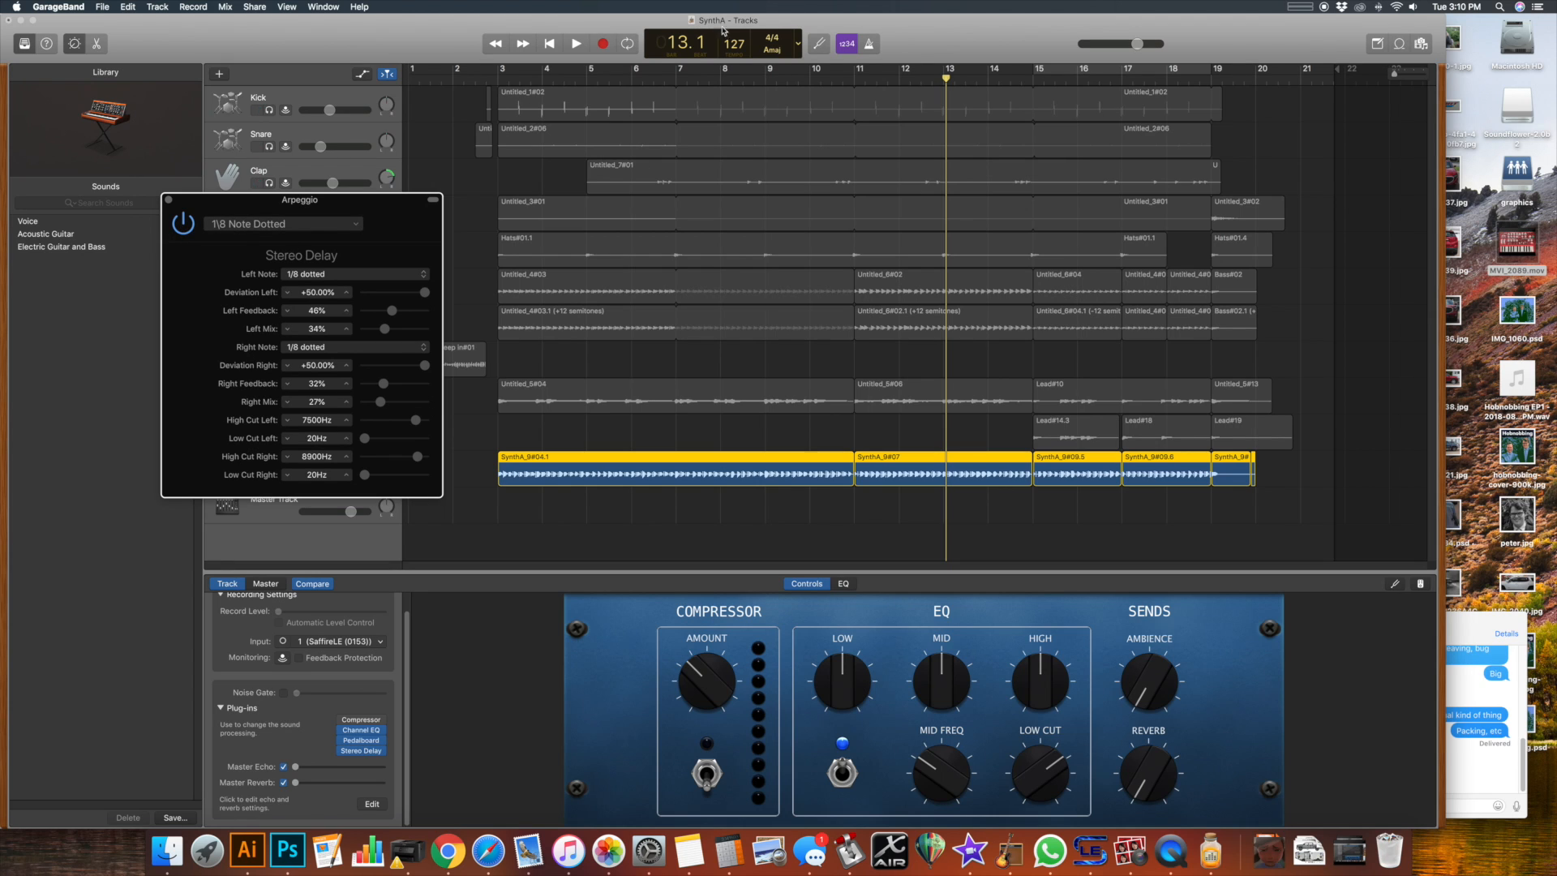
pyautogui.click(700, 78)
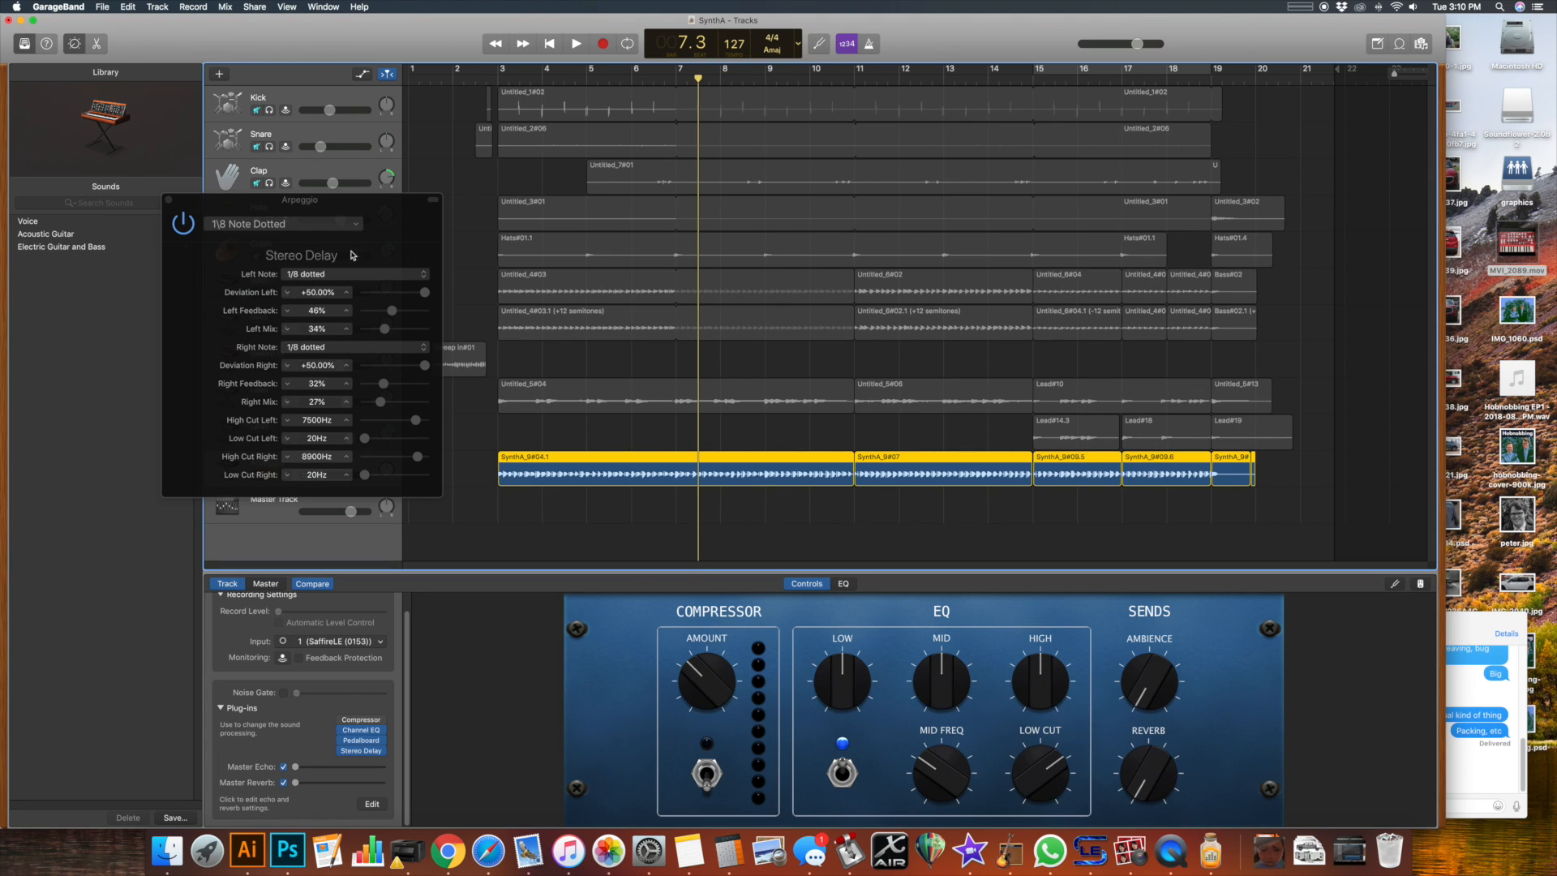
pyautogui.press('space')
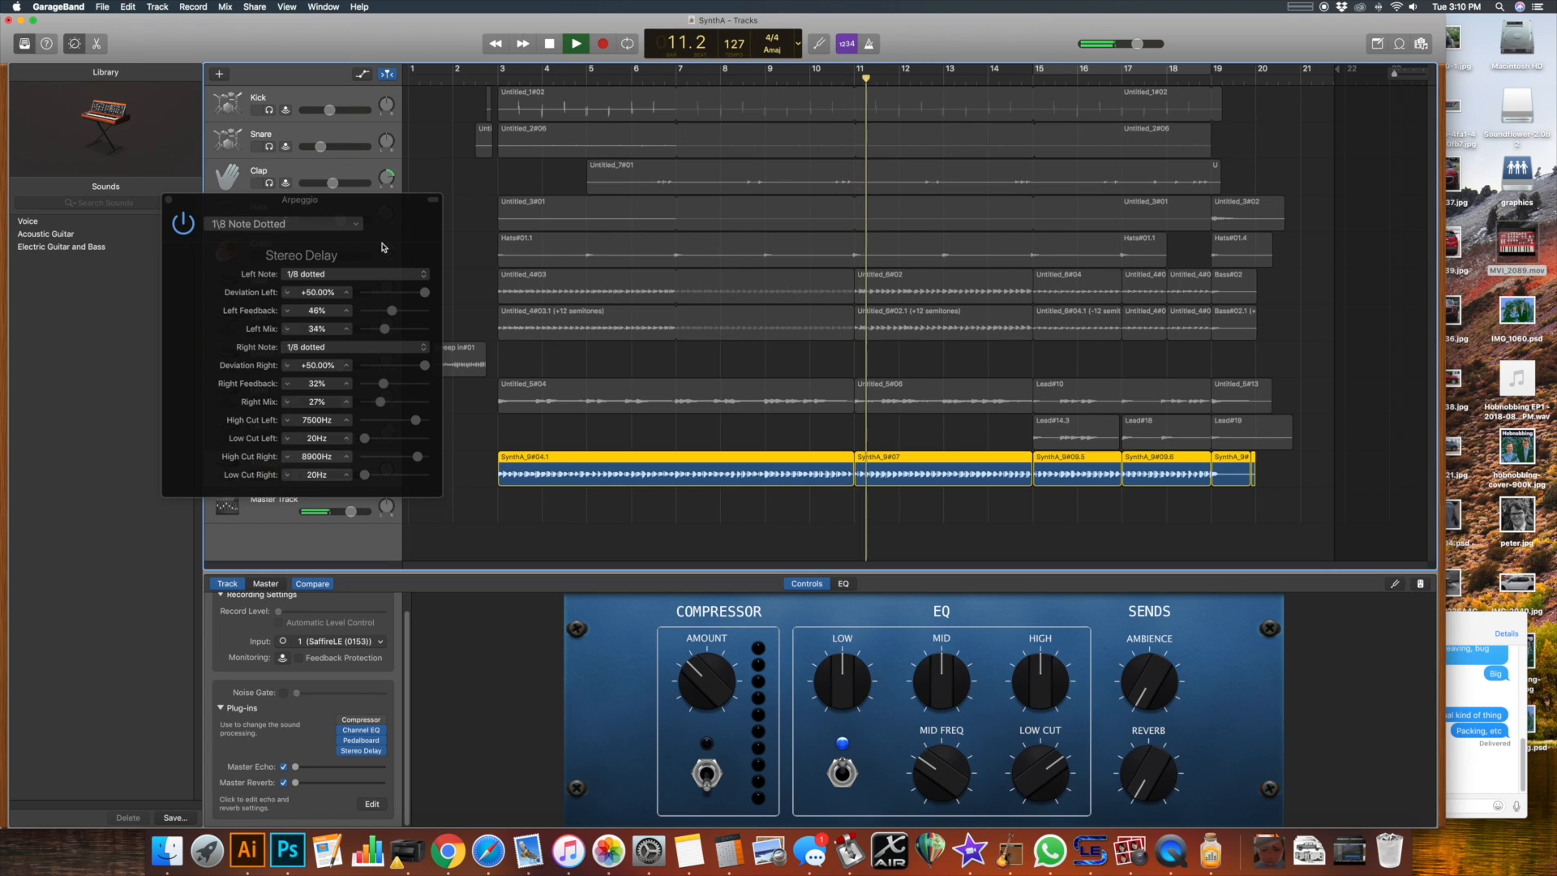
pyautogui.press('space')
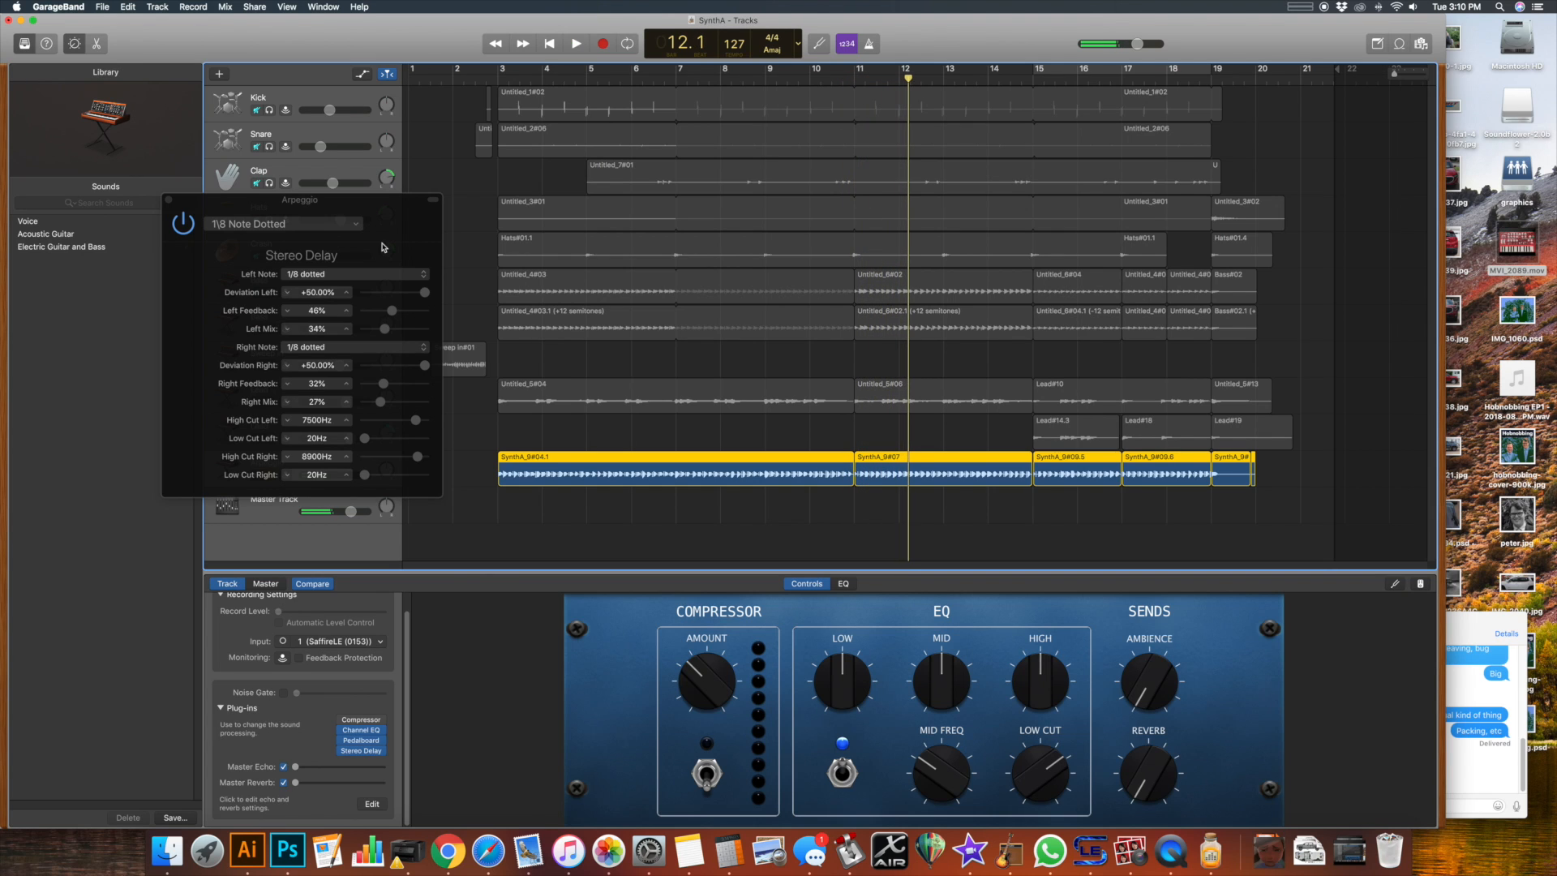
pyautogui.click(169, 201)
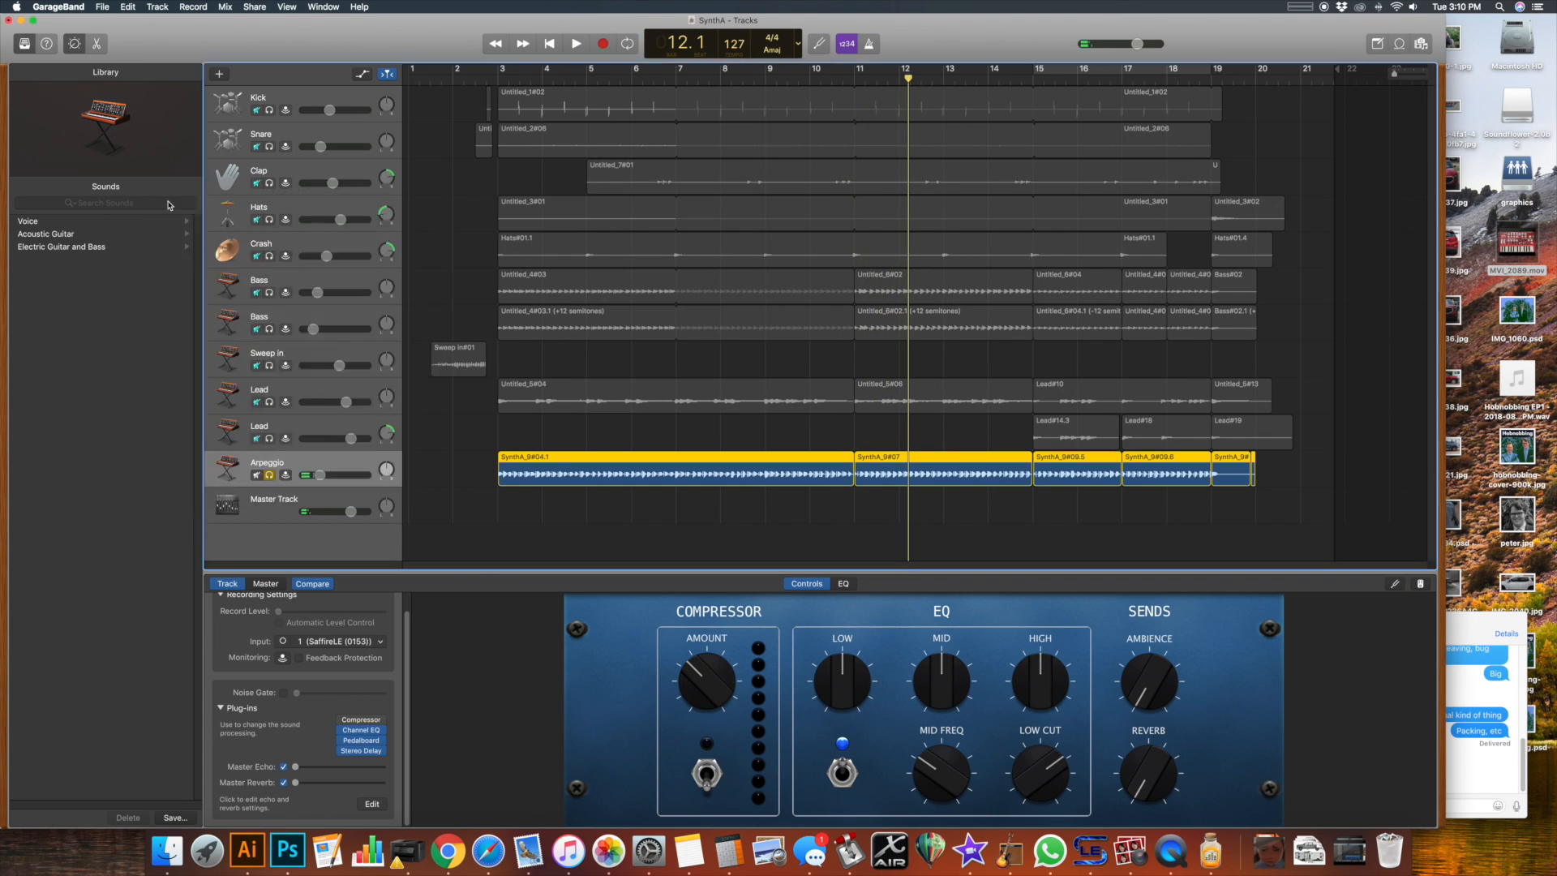
# Step: Turn off the Arpeggio track's solo and play the full mix from the start of the song
pyautogui.press('super+a')
pyautogui.click(551, 43)
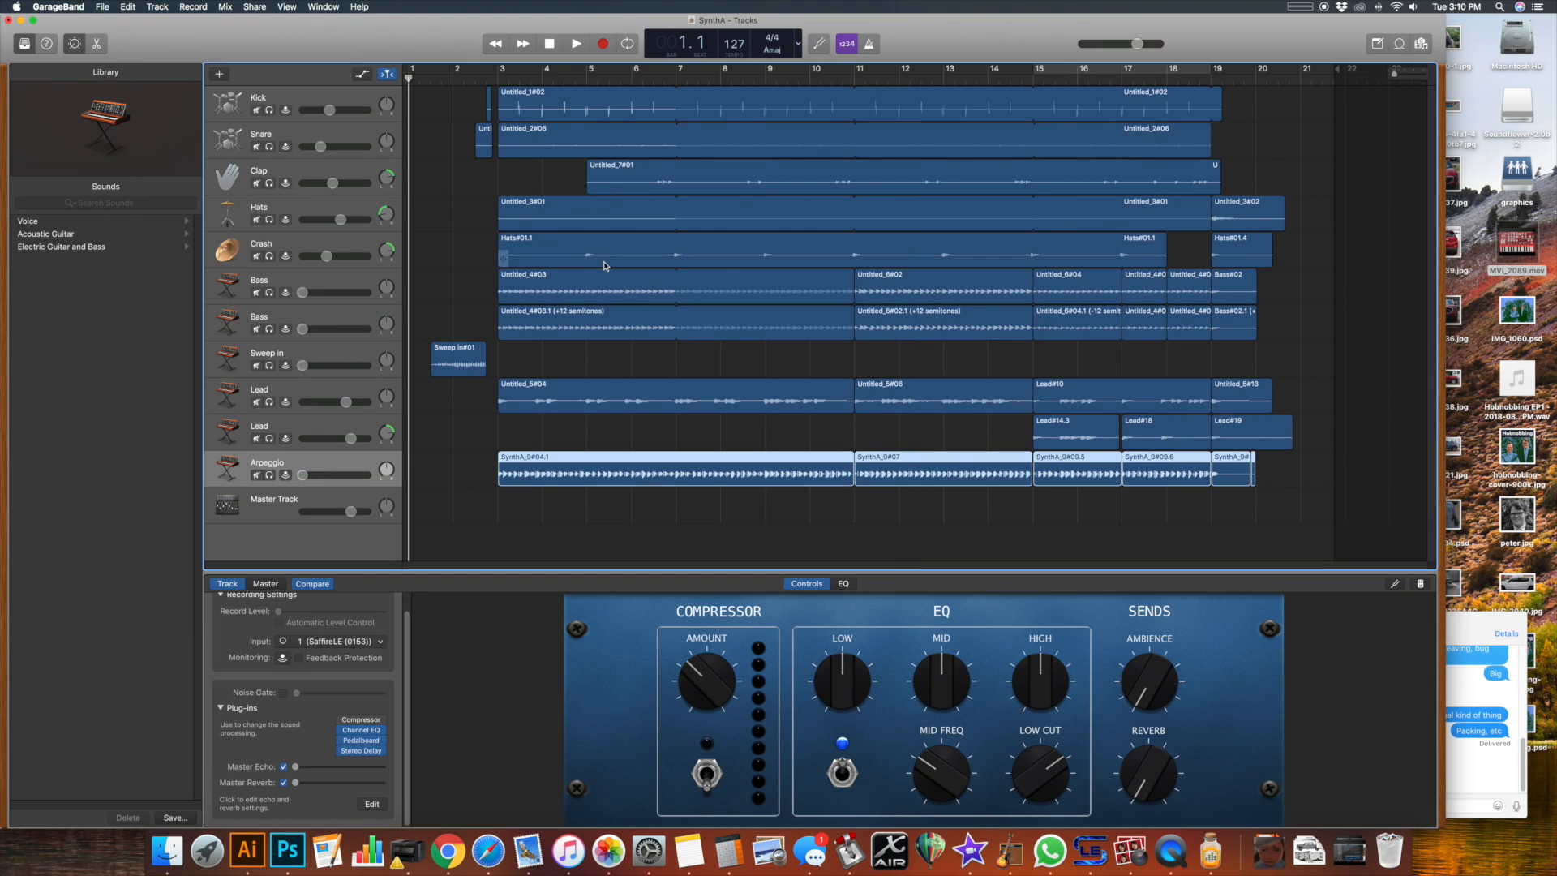
pyautogui.press('space')
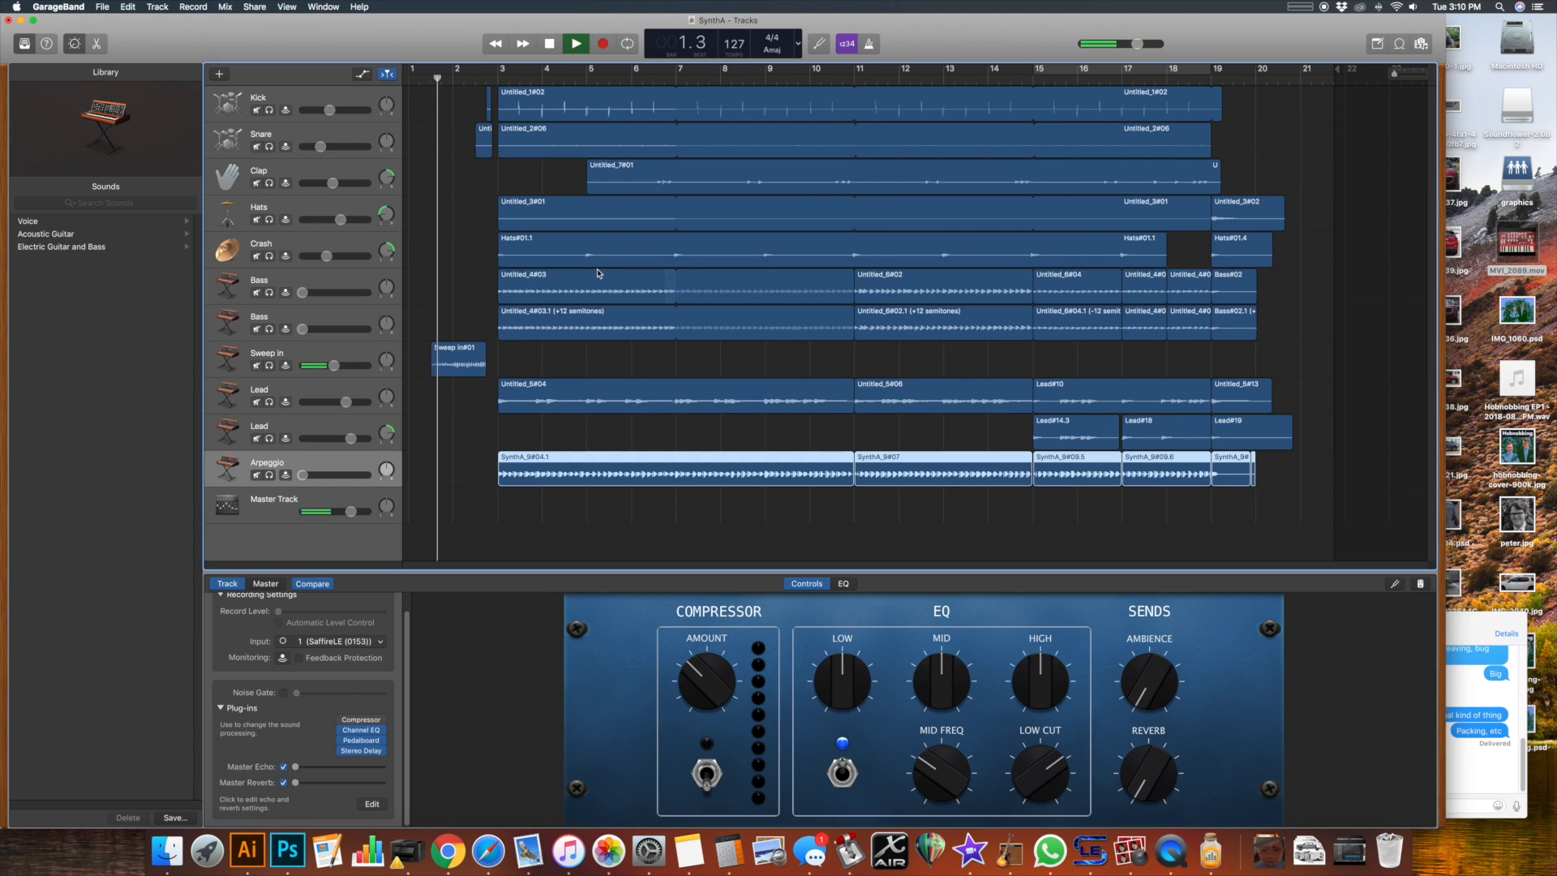